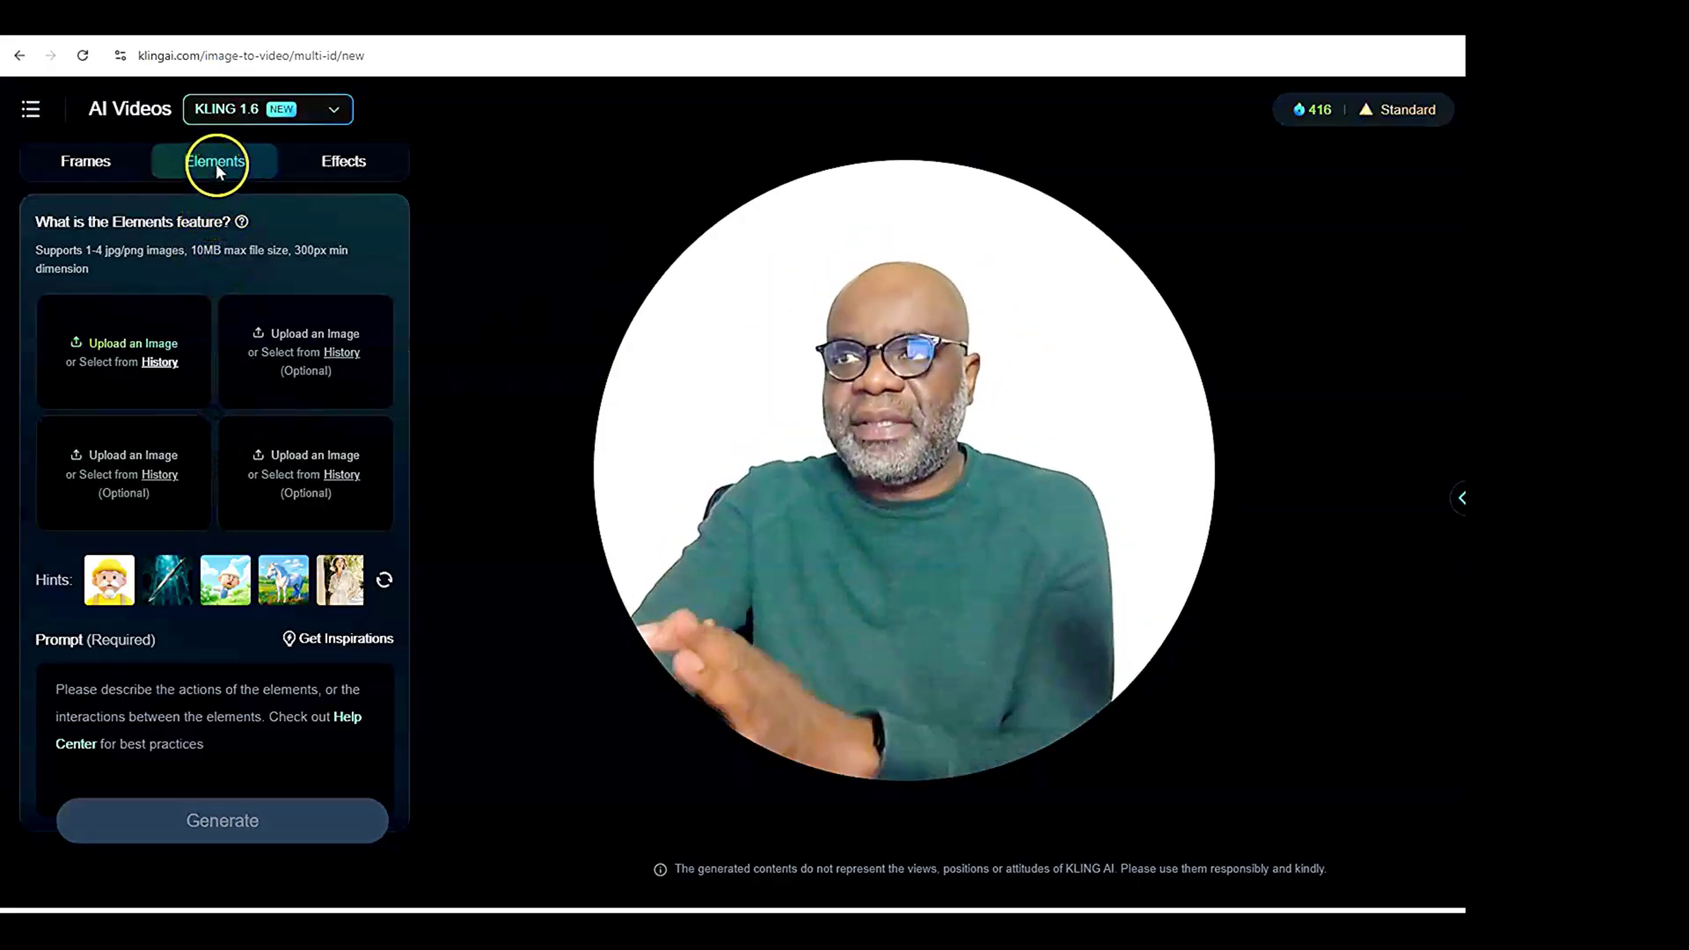
View the Frames and Effects modes of Image to Video and return to Elements mode.
{"action": "left_click", "coordinate": [81, 169]}
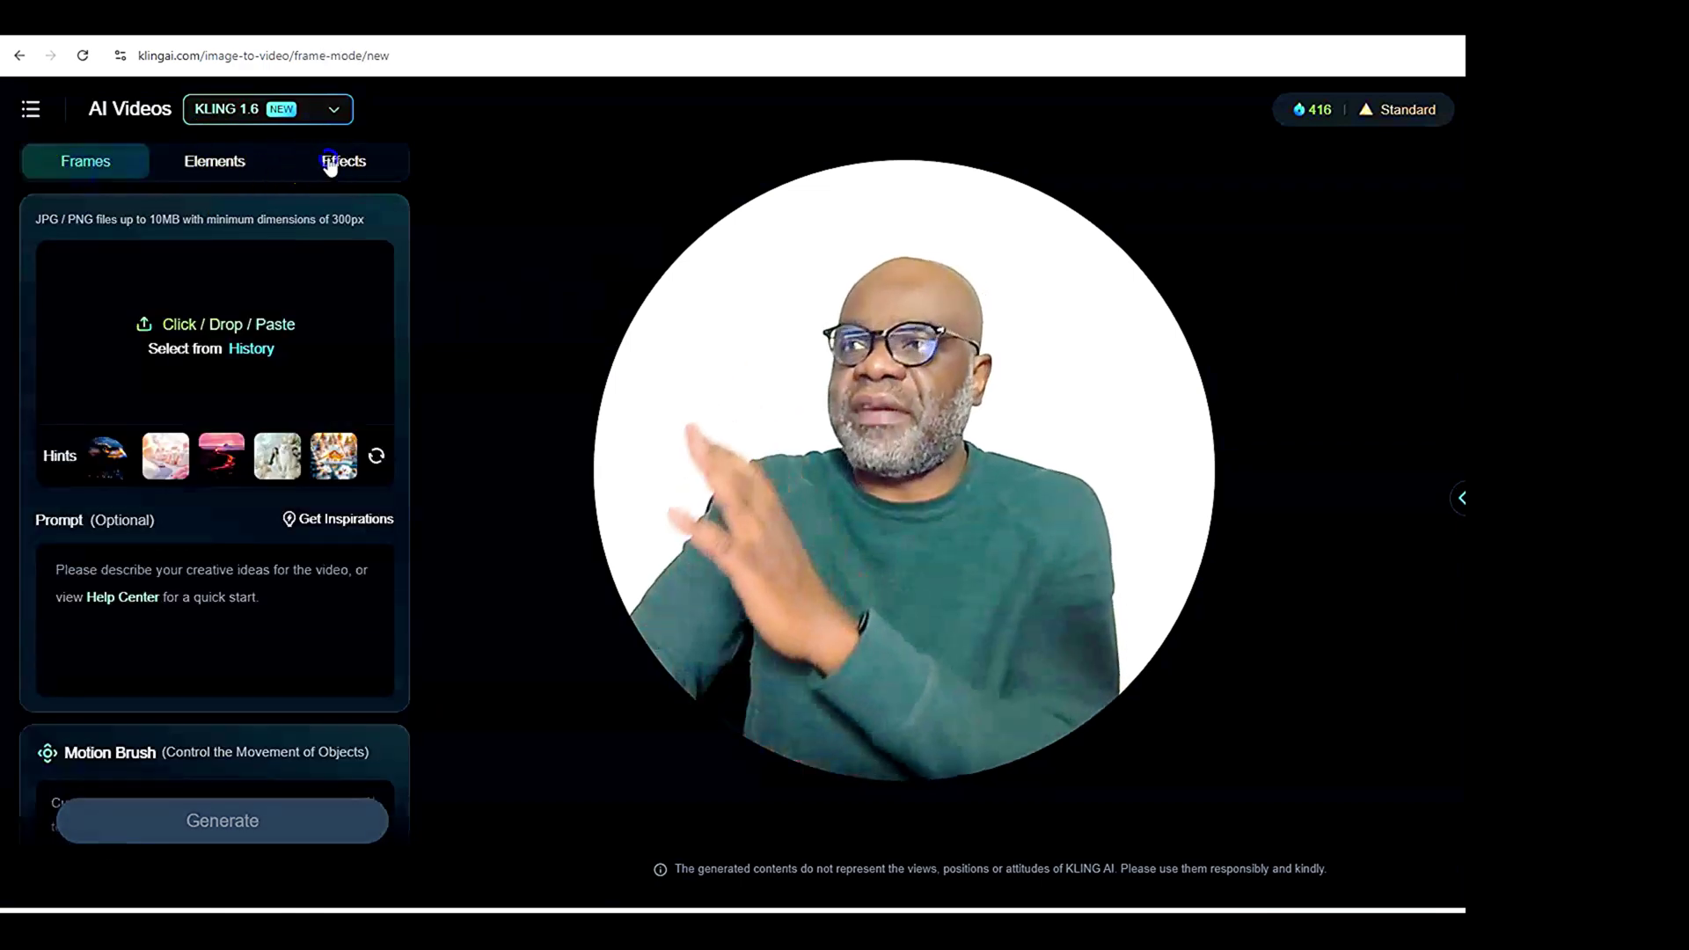
{"action": "left_click", "coordinate": [341, 162]}
{"action": "left_click", "coordinate": [229, 247]}
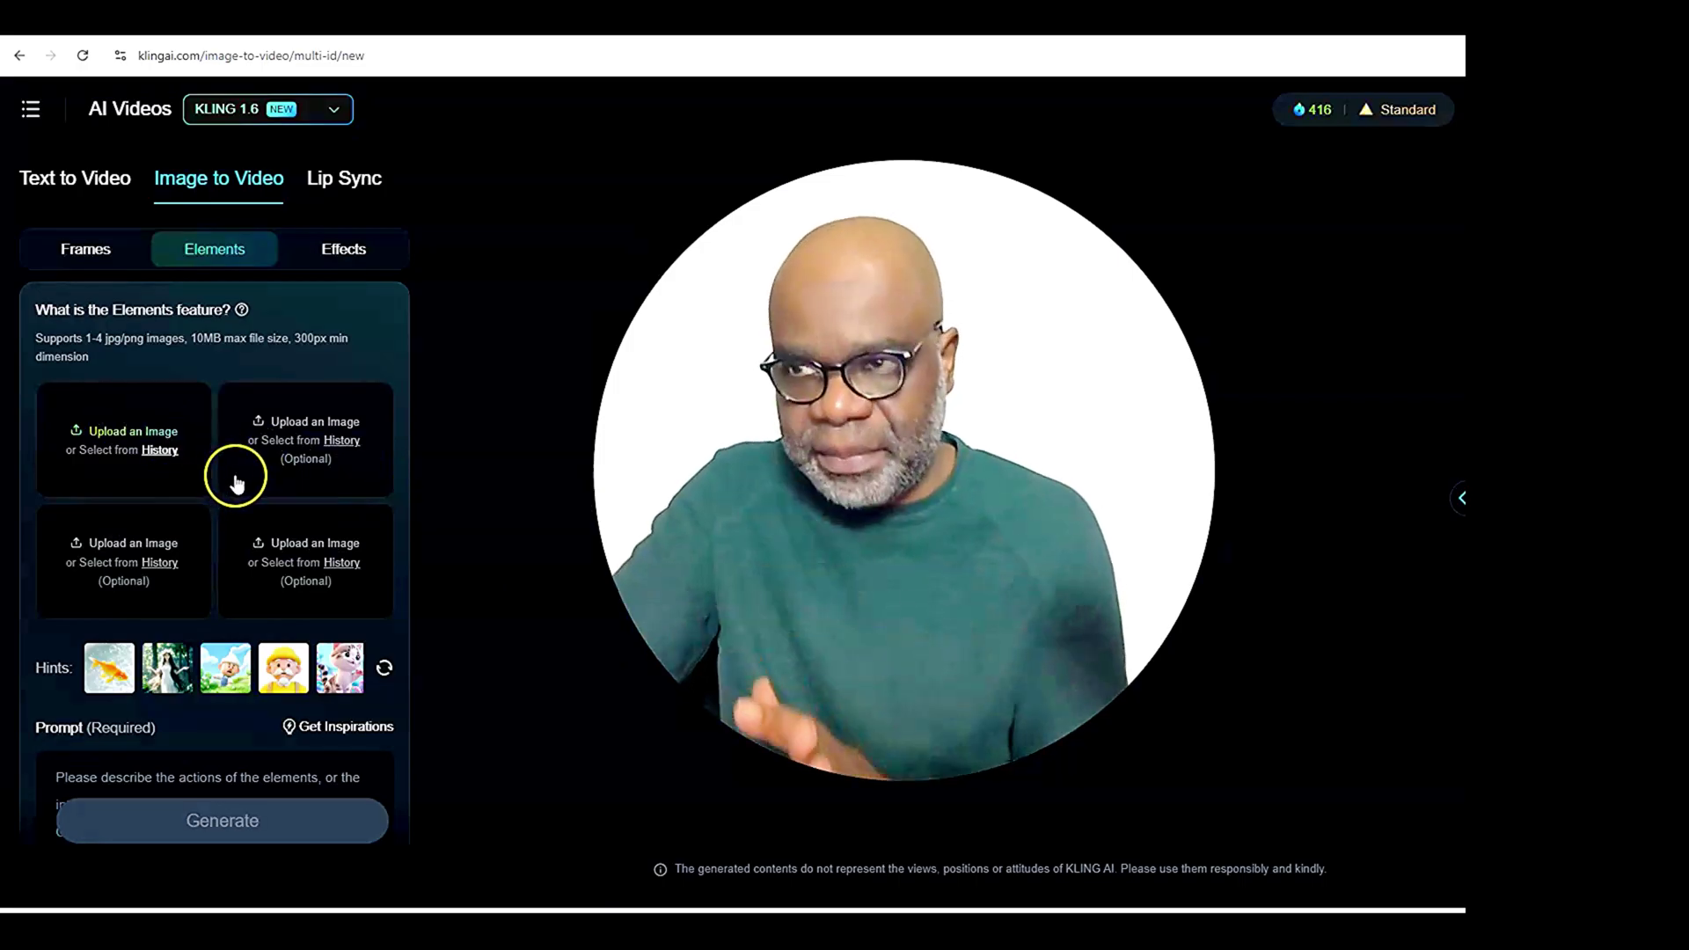
Load the hint example with the long-haired woman in a white dress to fill the element images and prompt.
{"action": "scroll", "coordinate": [220, 457], "scroll_direction": "down", "scroll_amount": 3}
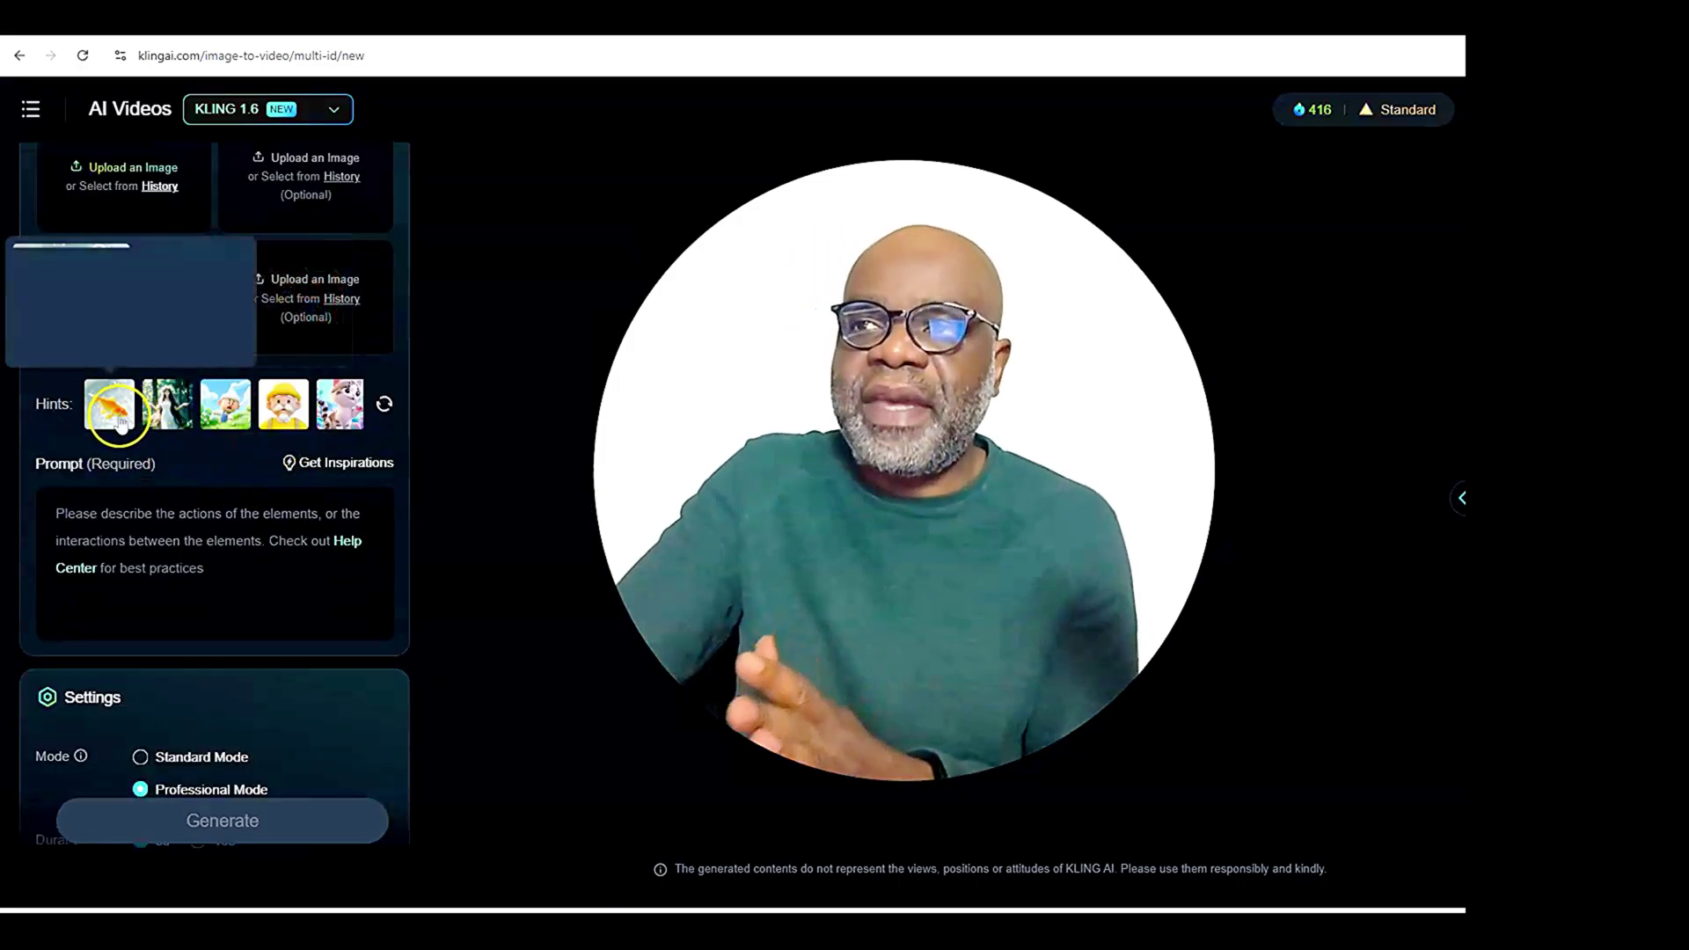
{"action": "left_click", "coordinate": [168, 405]}
{"action": "scroll", "coordinate": [268, 469], "scroll_direction": "up", "scroll_amount": 3}
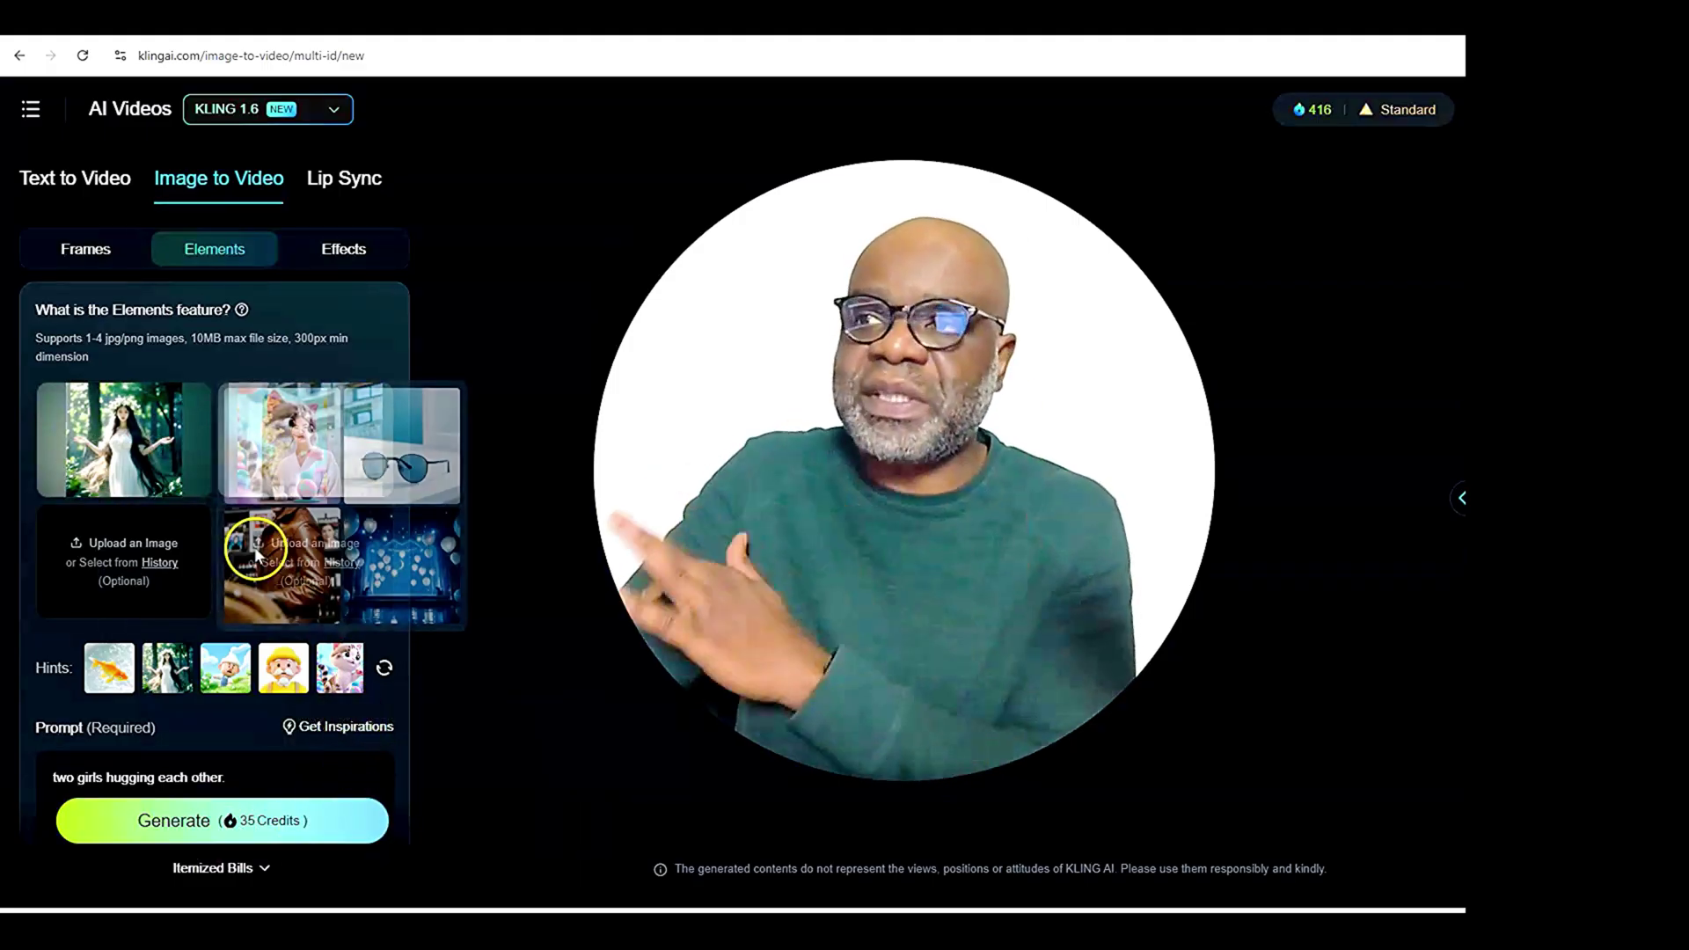
{"action": "mouse_move", "coordinate": [146, 460]}
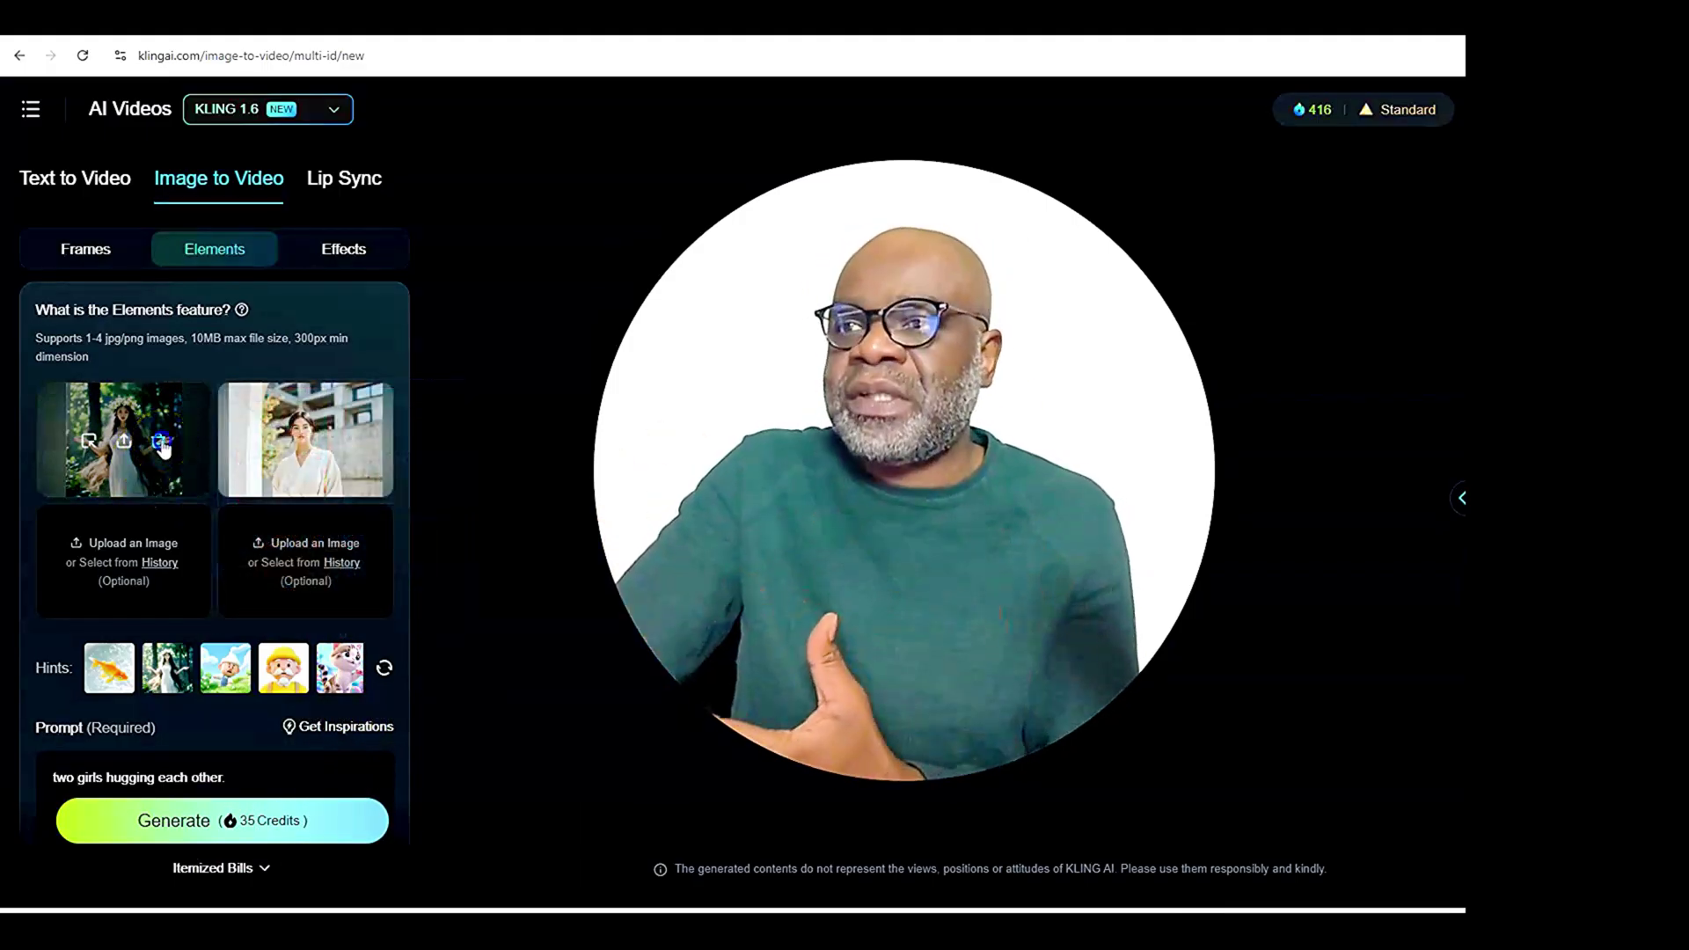
Remove both sample images from the element slots and place the cursor in the prompt.
{"action": "left_click", "coordinate": [161, 443]}
{"action": "left_click", "coordinate": [341, 443]}
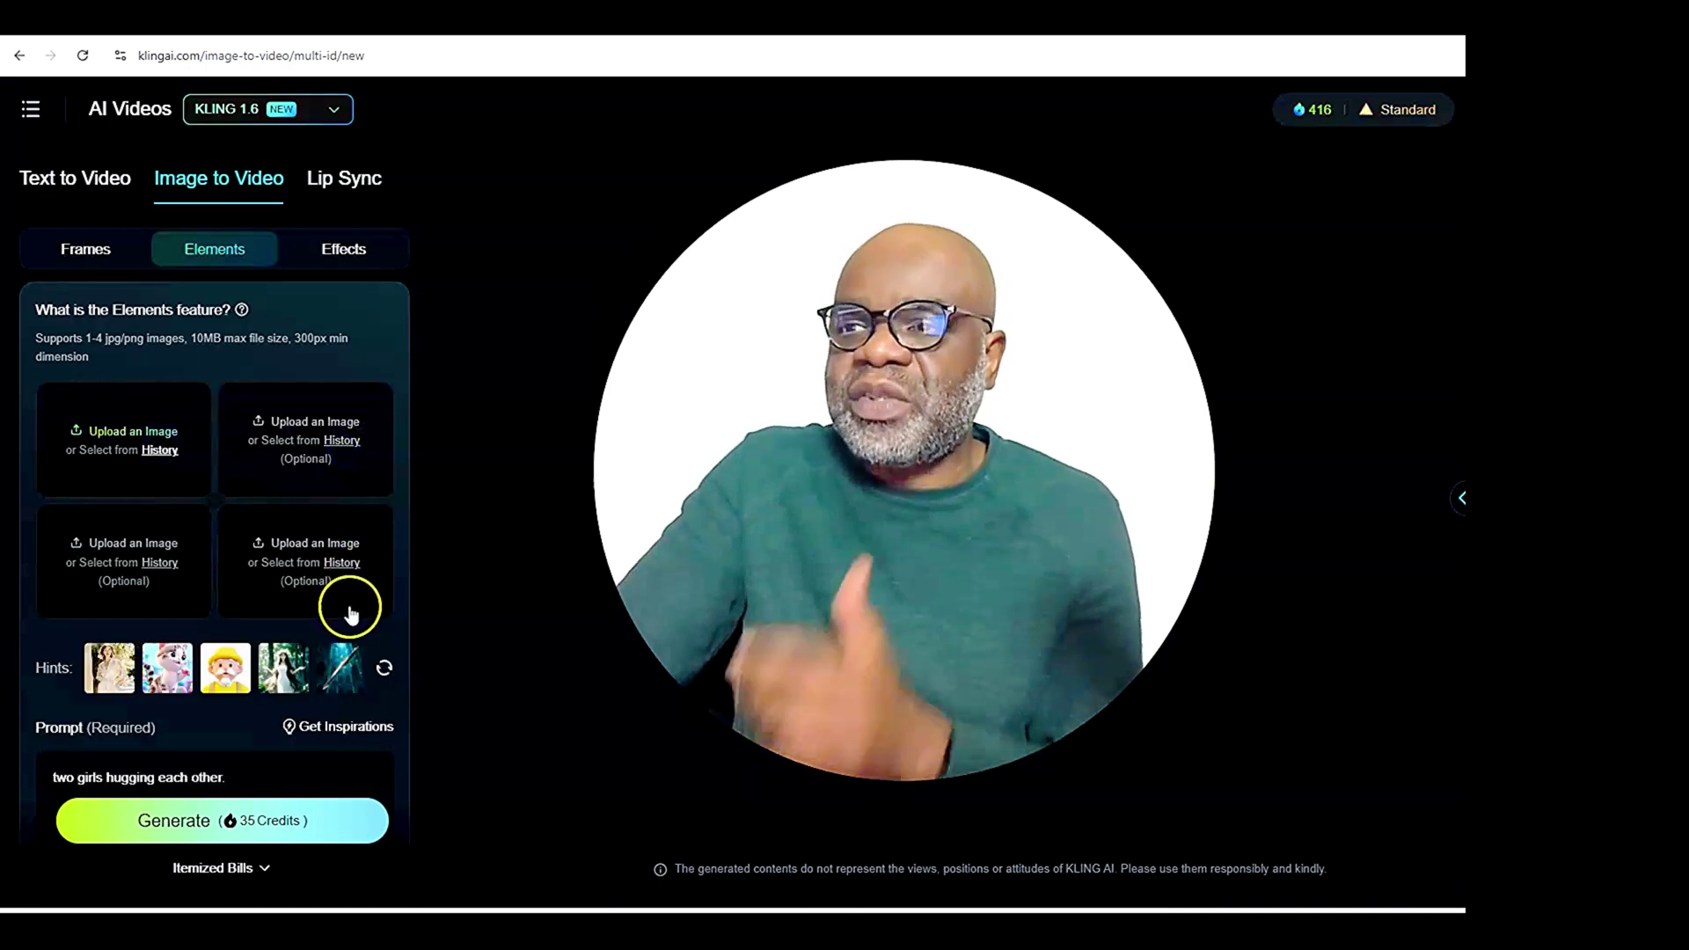
{"action": "scroll", "coordinate": [353, 598], "scroll_direction": "down", "scroll_amount": 3}
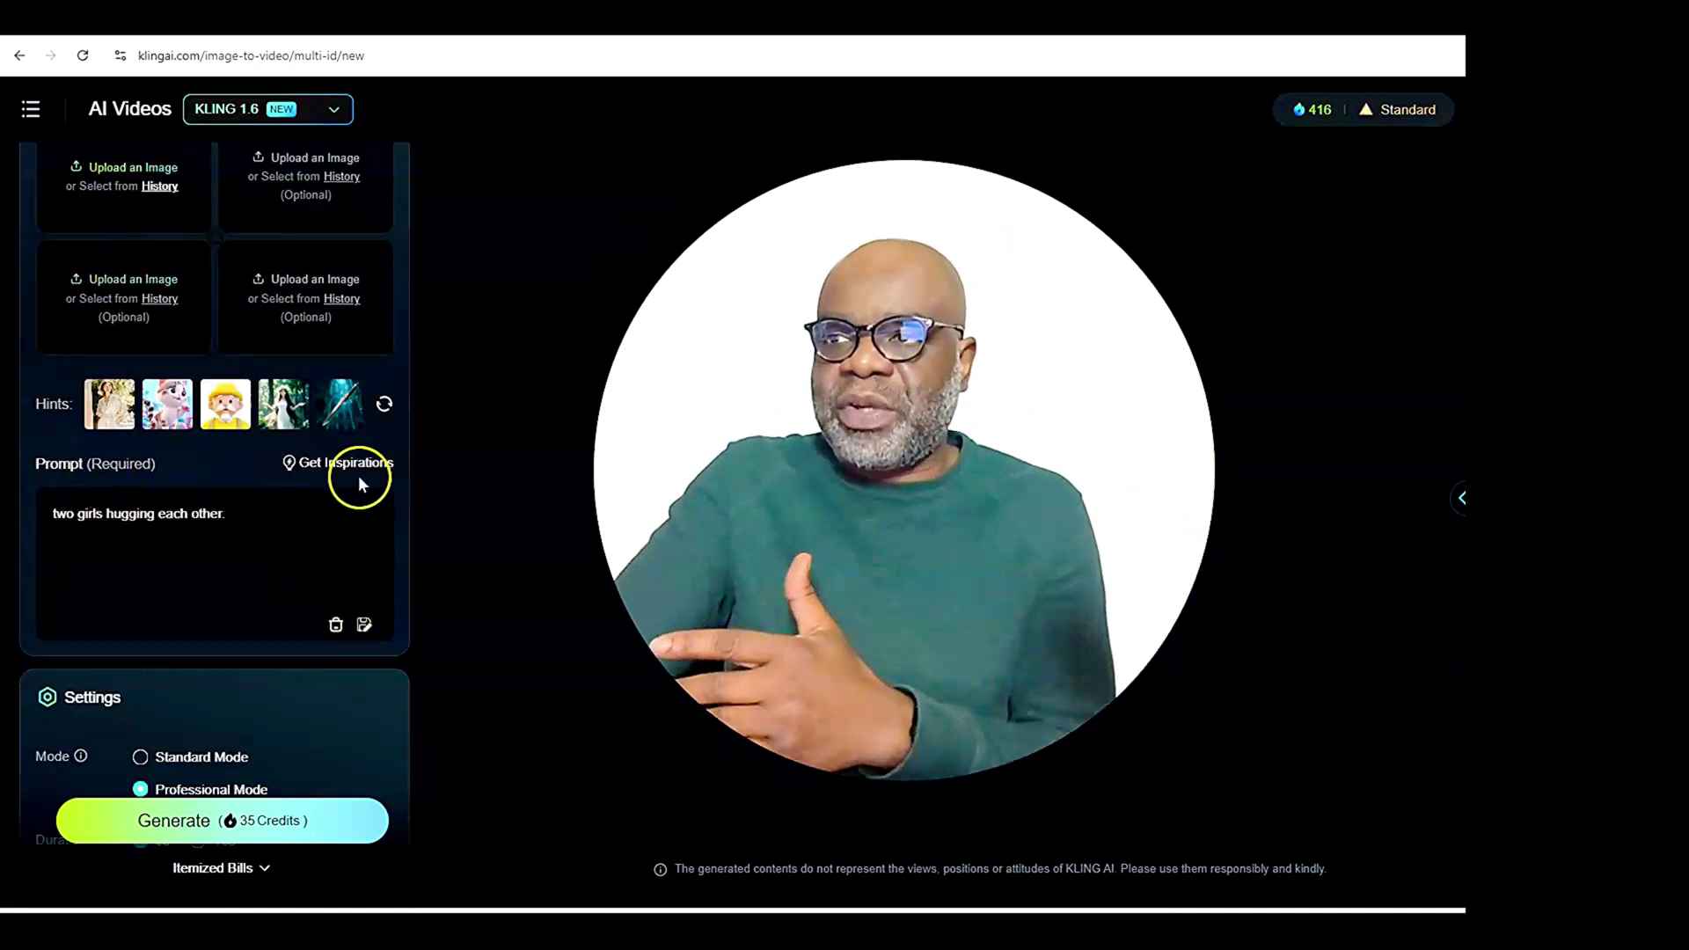
{"action": "left_click", "coordinate": [255, 543]}
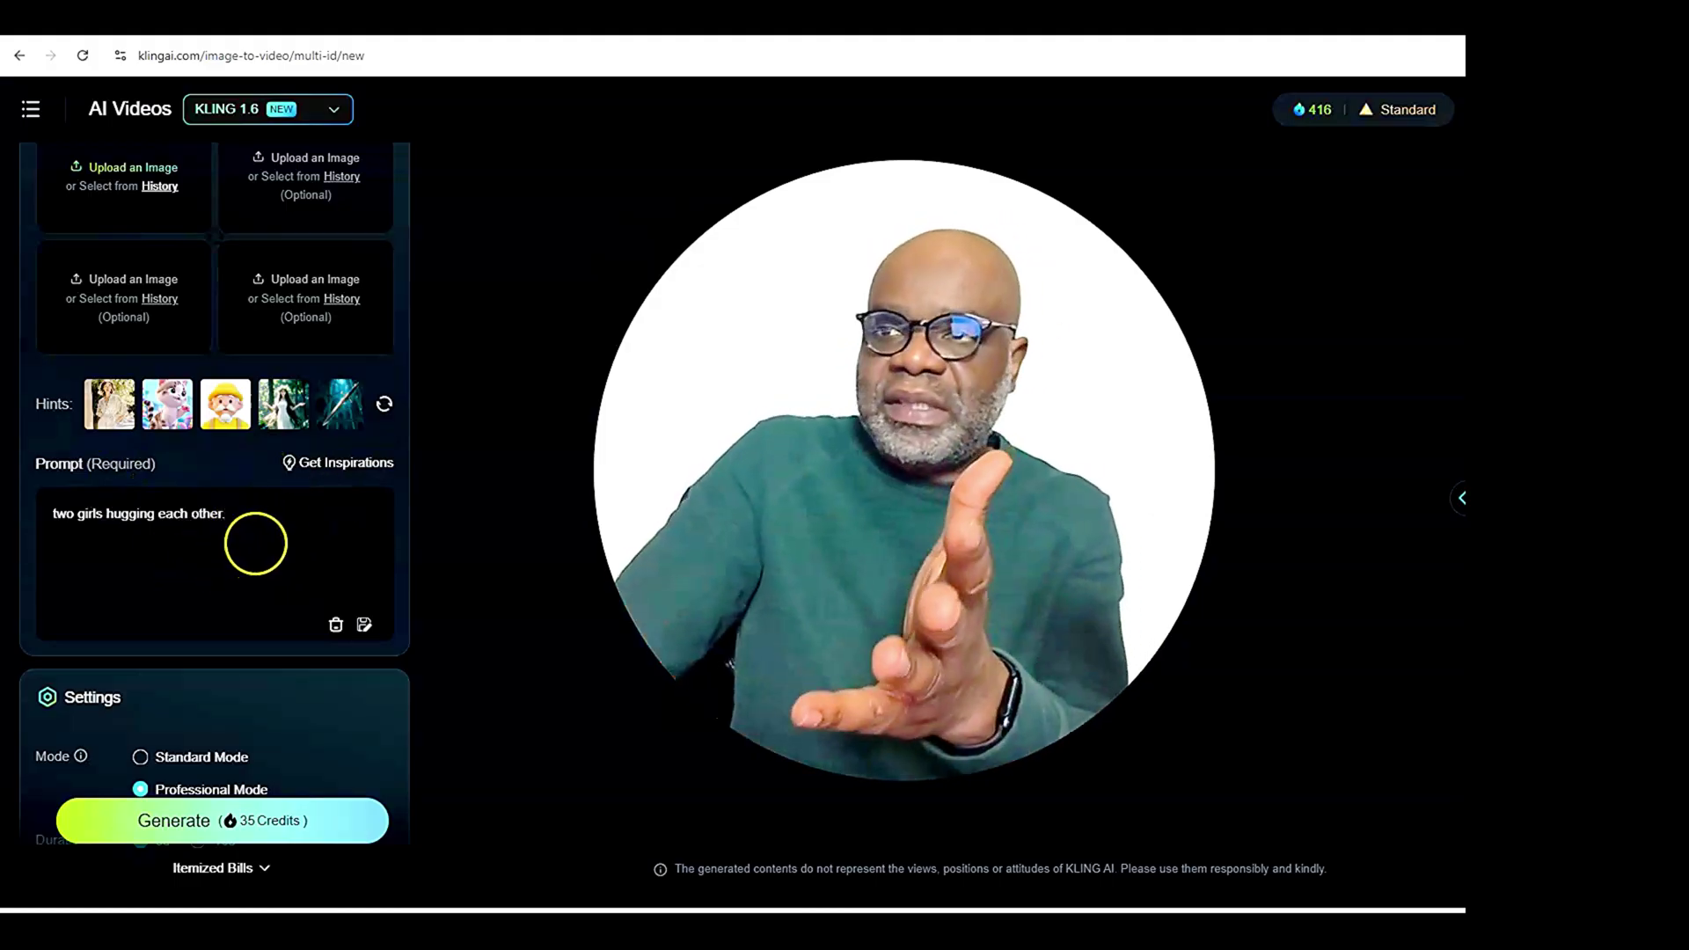
{"action": "scroll", "coordinate": [255, 543], "scroll_direction": "up", "scroll_amount": 3}
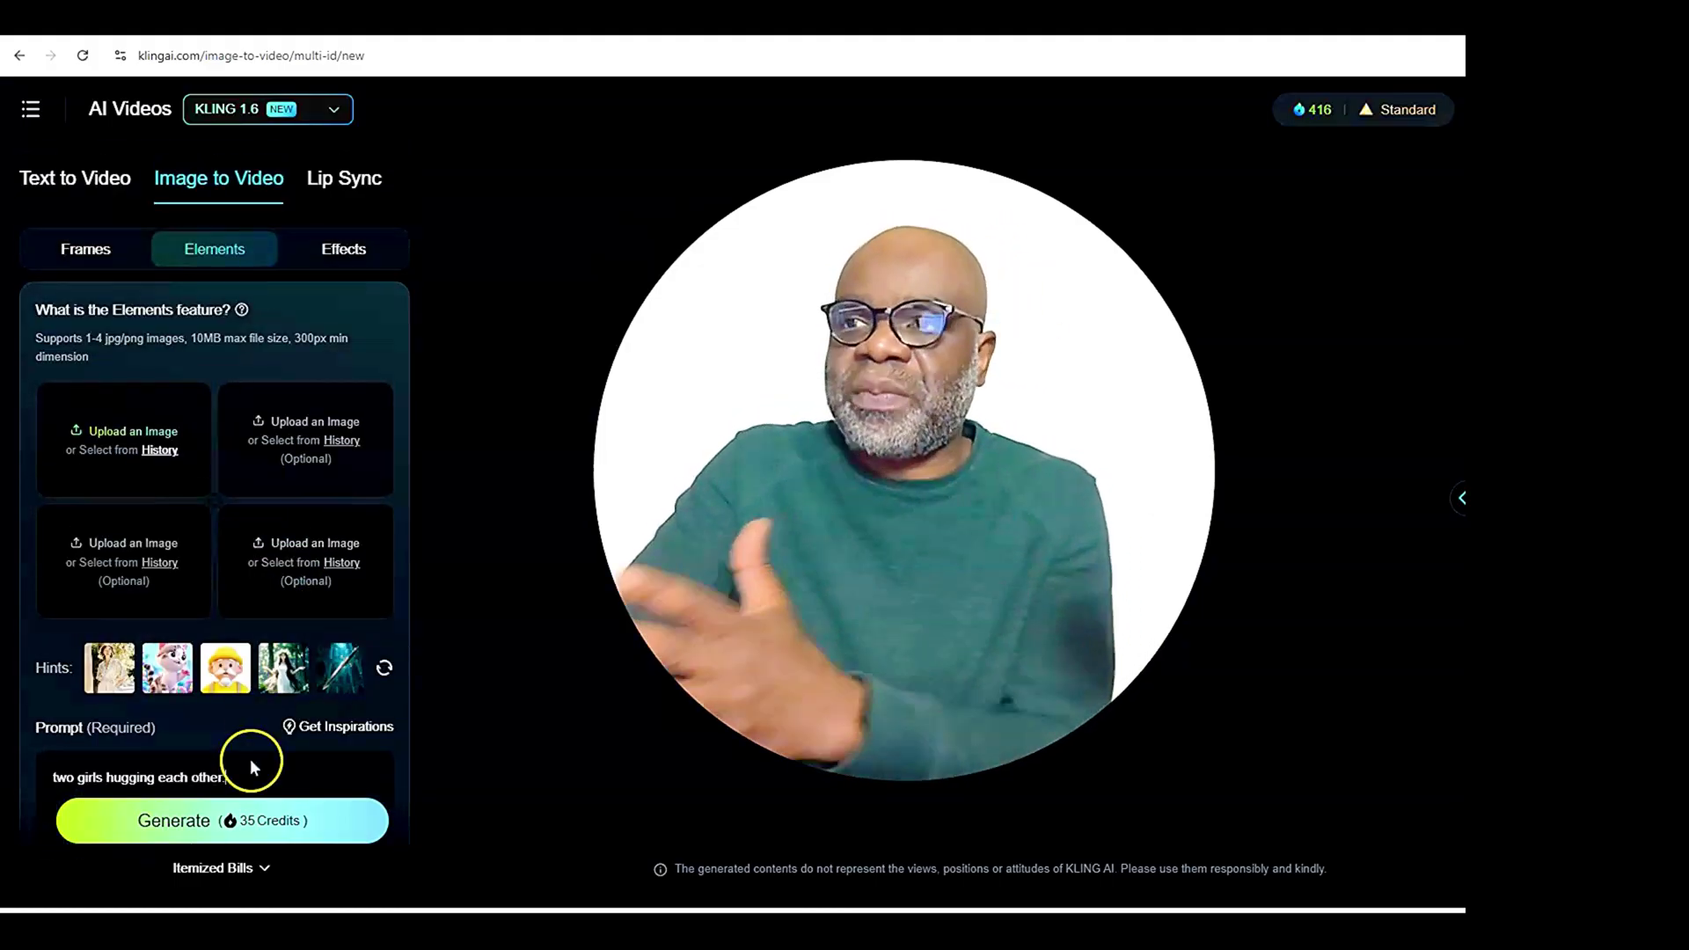
Open the prompt inspirations and examine the Prompt Dictionary's lens, shot type, lighting and frame suggestions with their example previews.
{"action": "scroll", "coordinate": [271, 725], "scroll_direction": "down", "scroll_amount": 3}
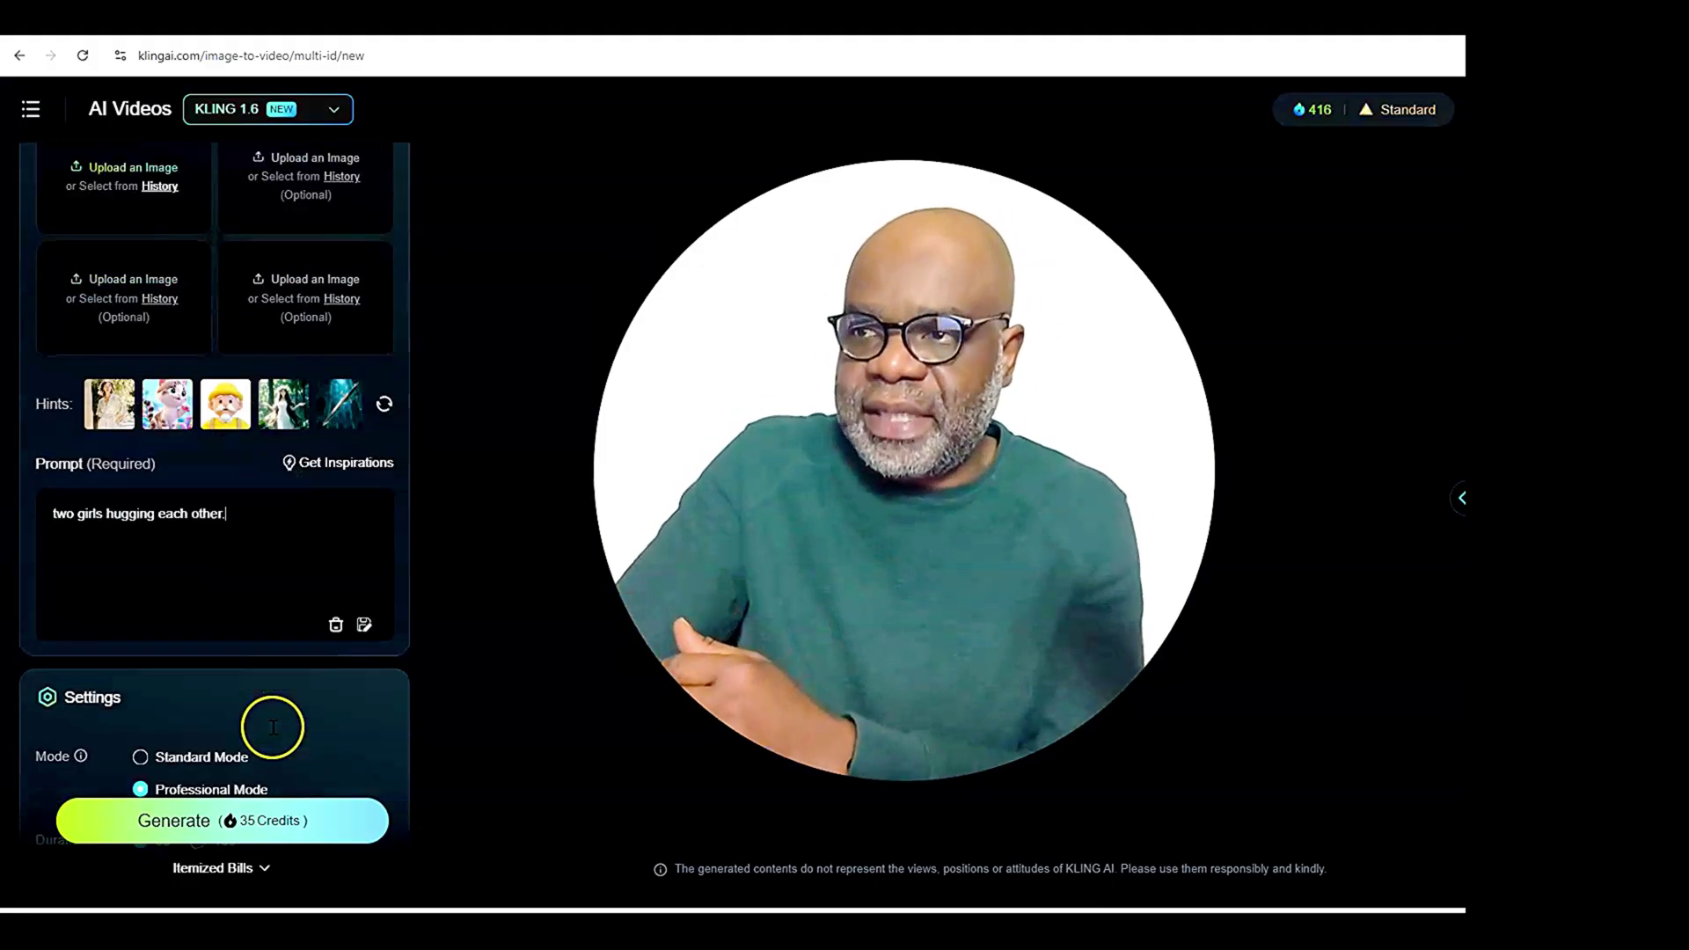
{"action": "left_click", "coordinate": [351, 467]}
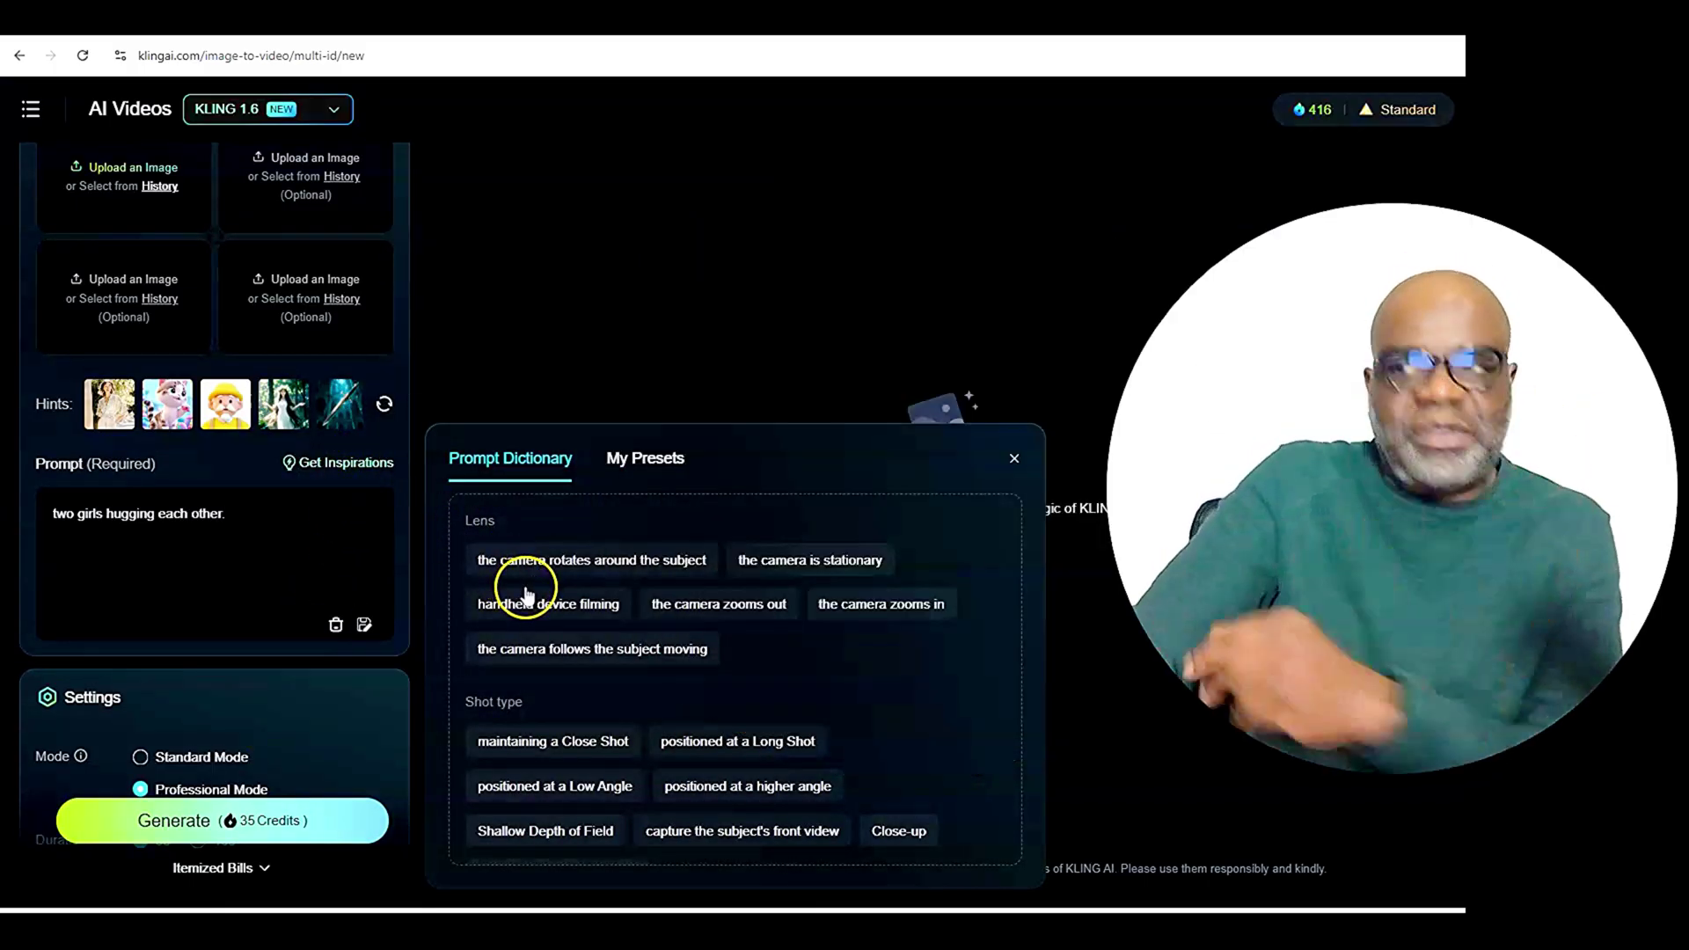
{"action": "scroll", "coordinate": [526, 594], "scroll_direction": "down", "scroll_amount": 3}
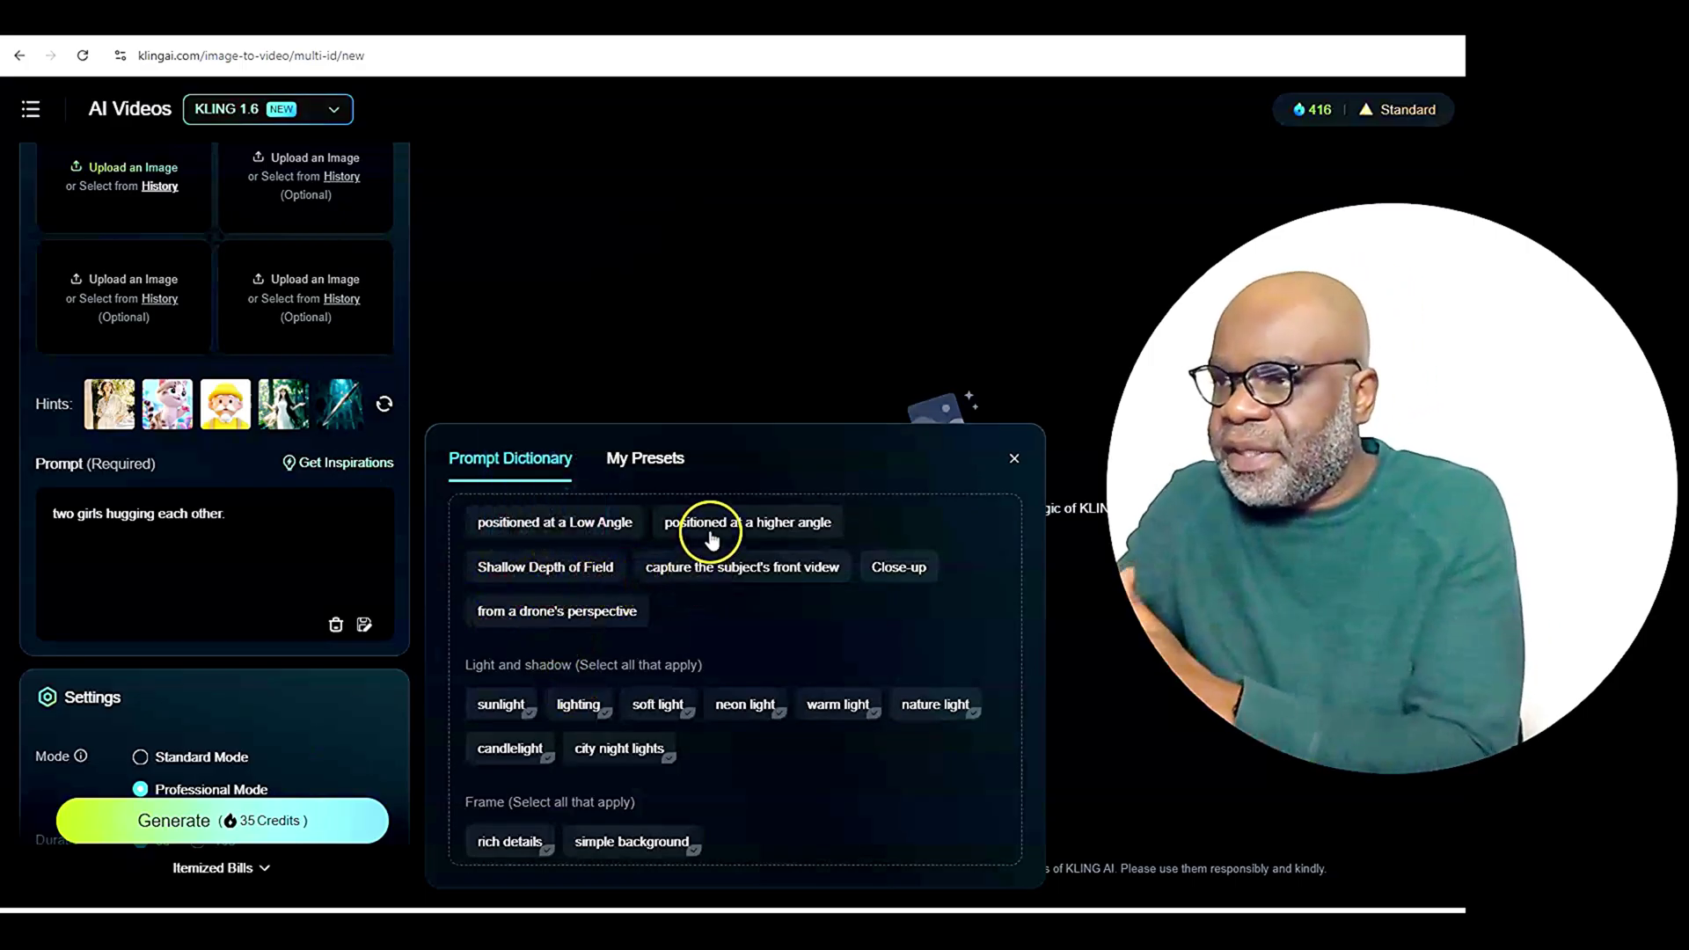
{"action": "mouse_move", "coordinate": [713, 532]}
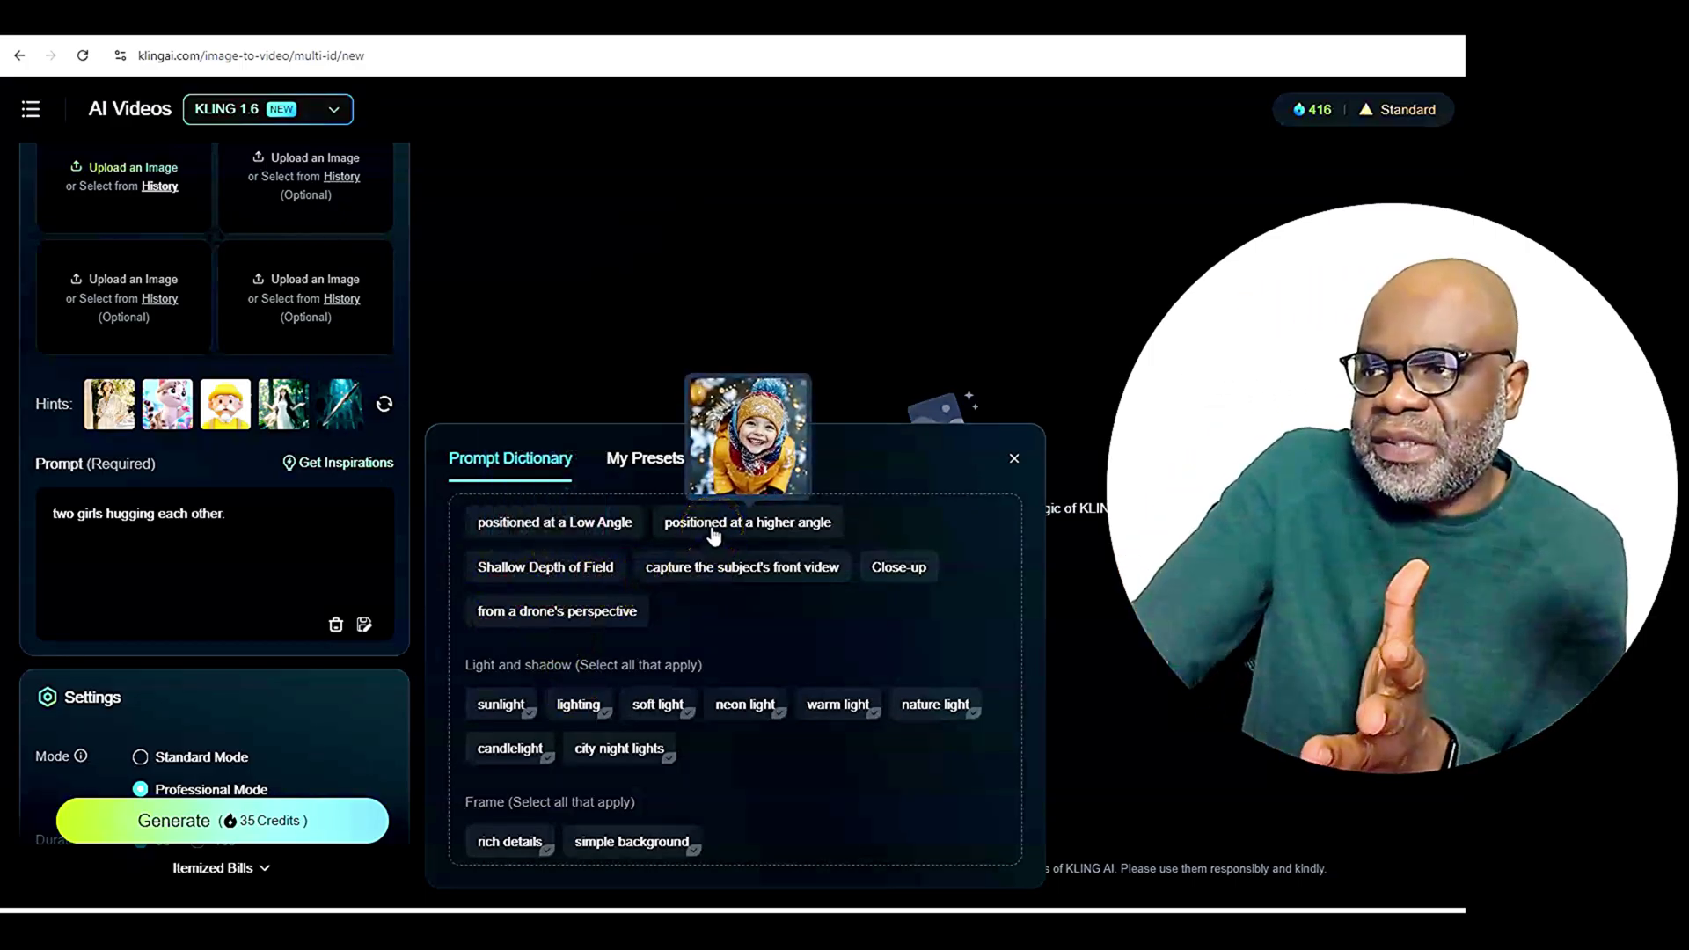
{"action": "mouse_move", "coordinate": [586, 537]}
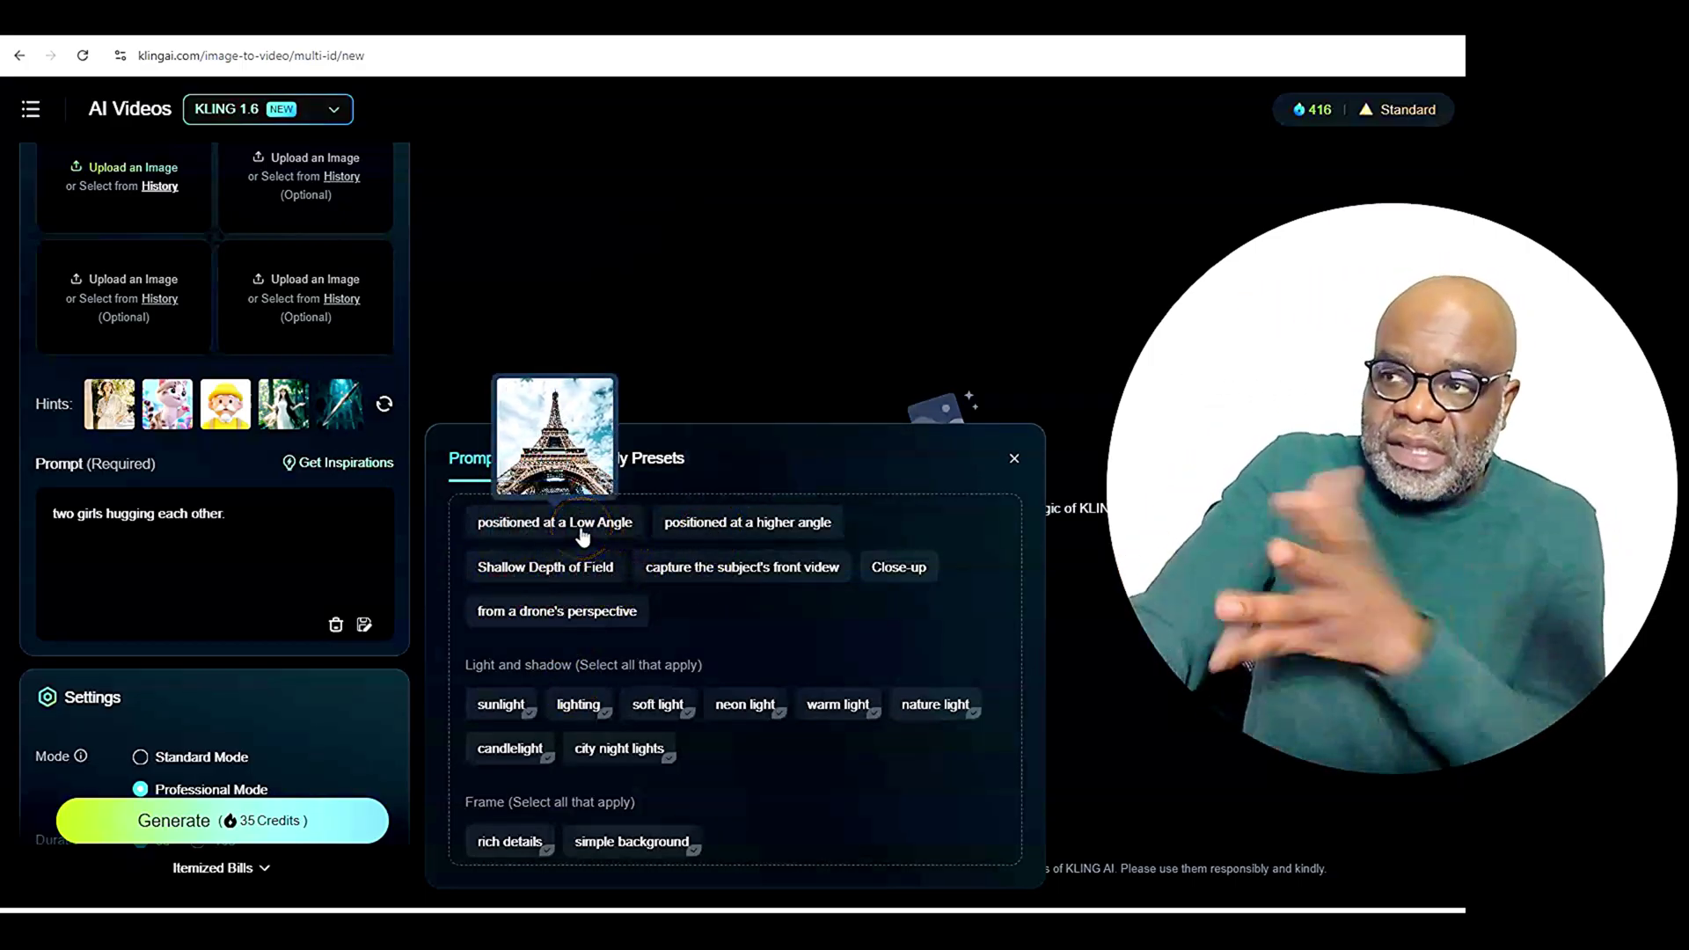
{"action": "mouse_move", "coordinate": [748, 574]}
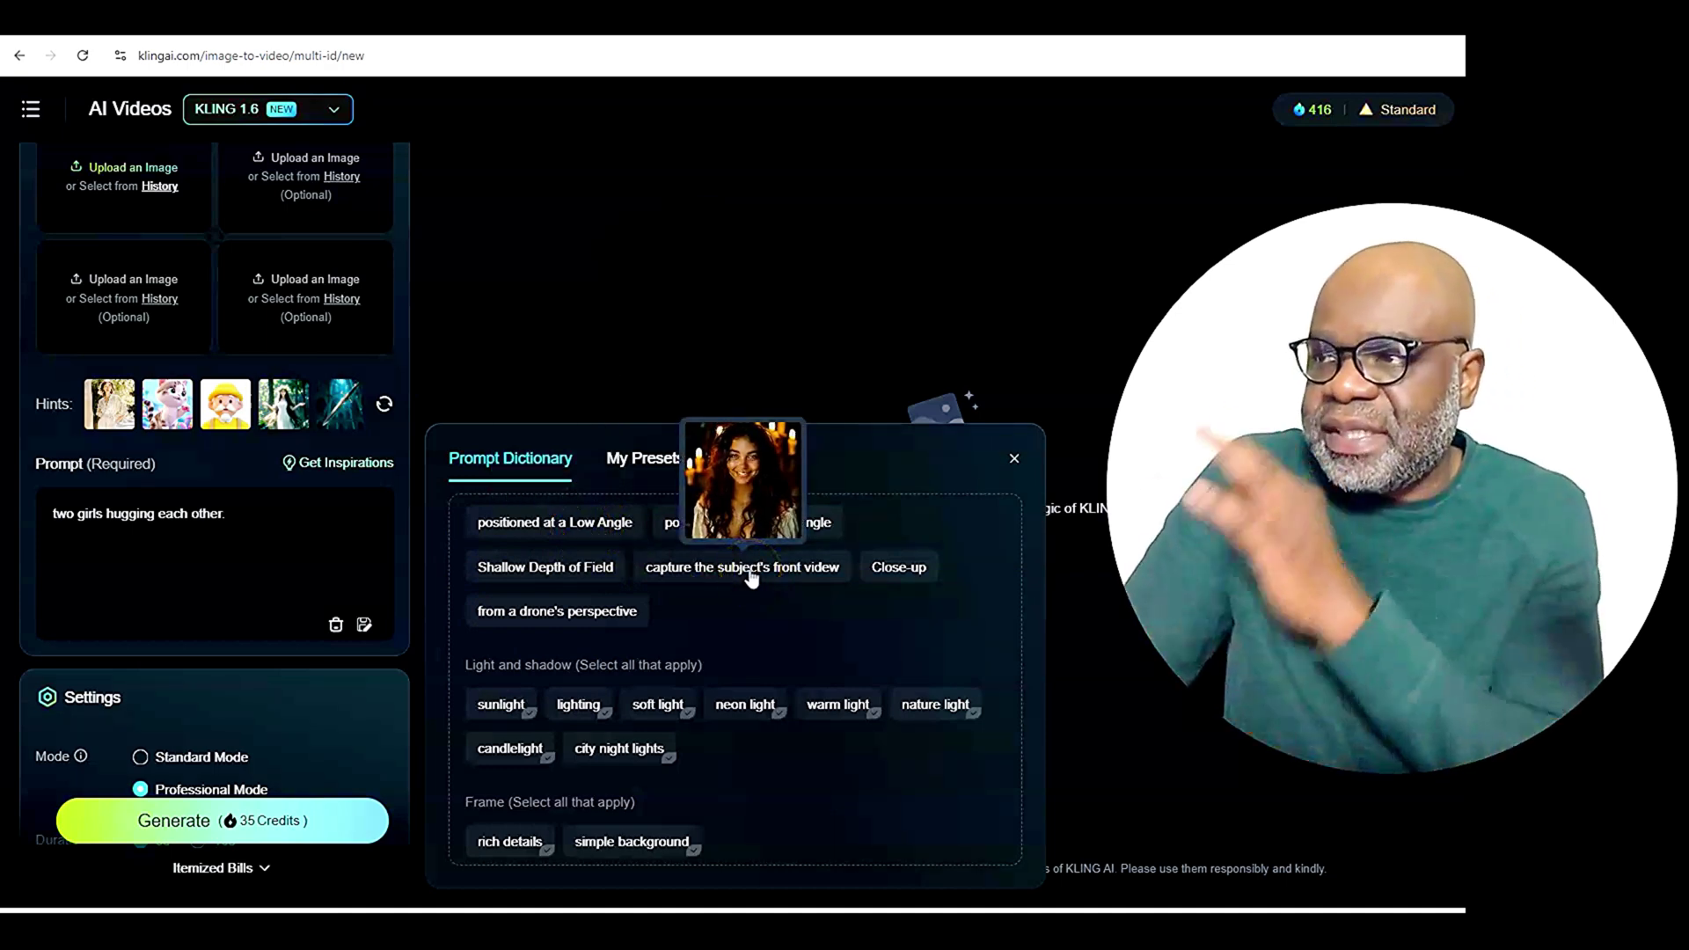
{"action": "mouse_move", "coordinate": [896, 568]}
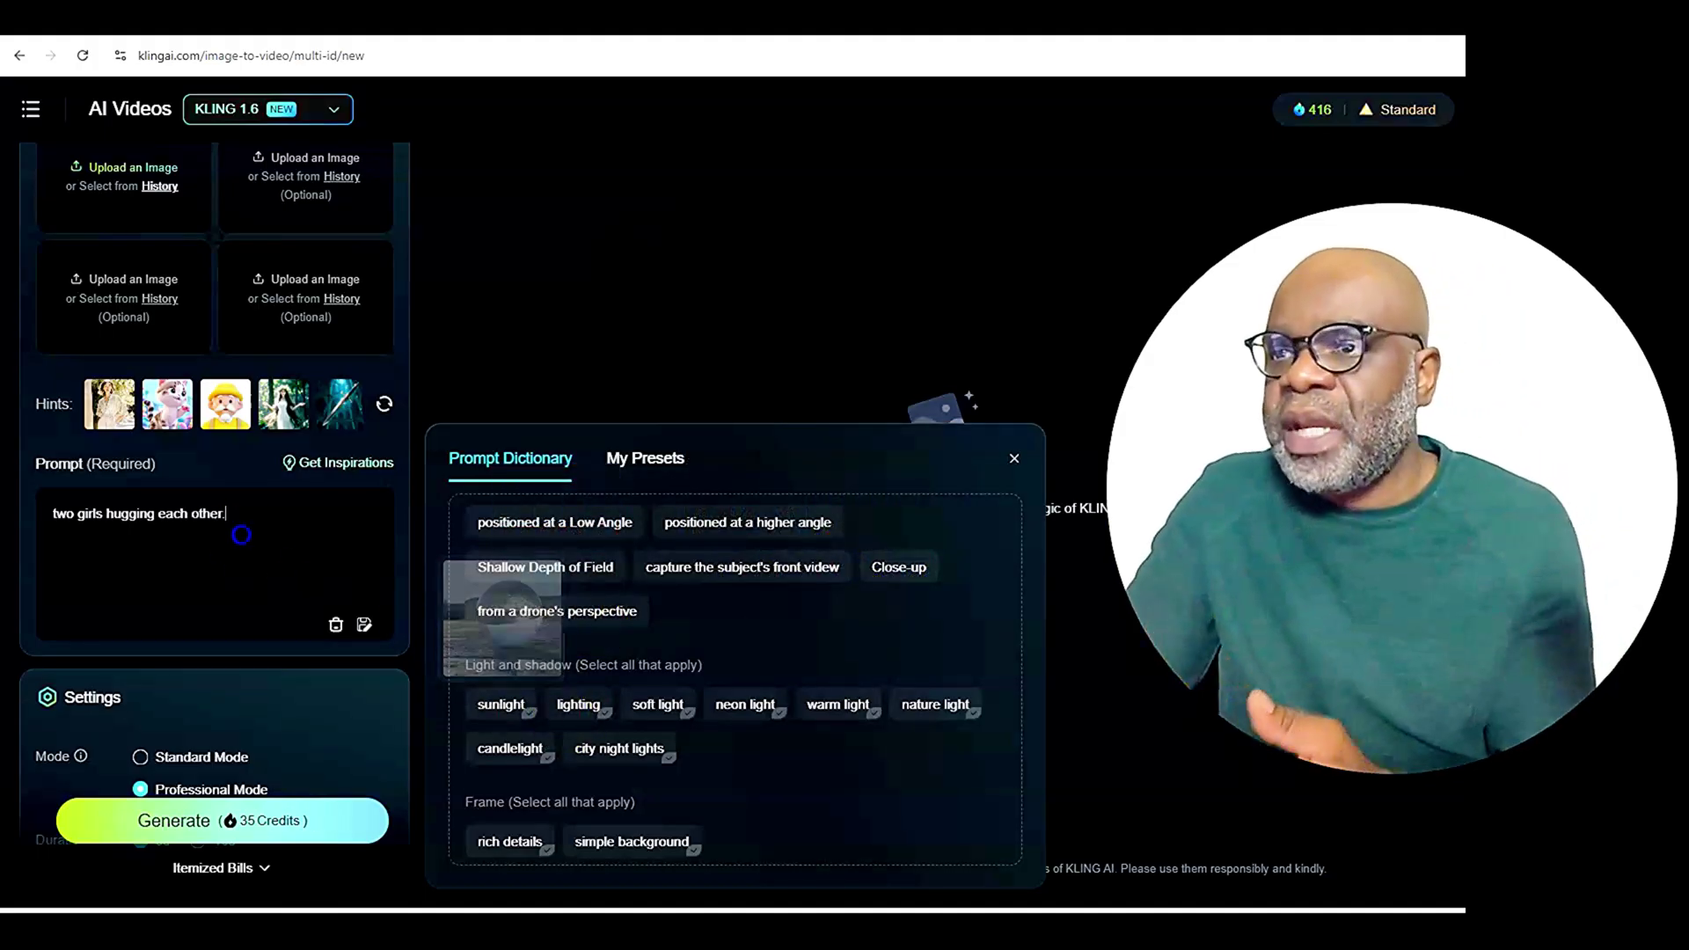
Review the mode, duration, aspect ratio, generating count and negative prompt options, and close the Prompt Dictionary.
{"action": "scroll", "coordinate": [244, 532], "scroll_direction": "down", "scroll_amount": 3}
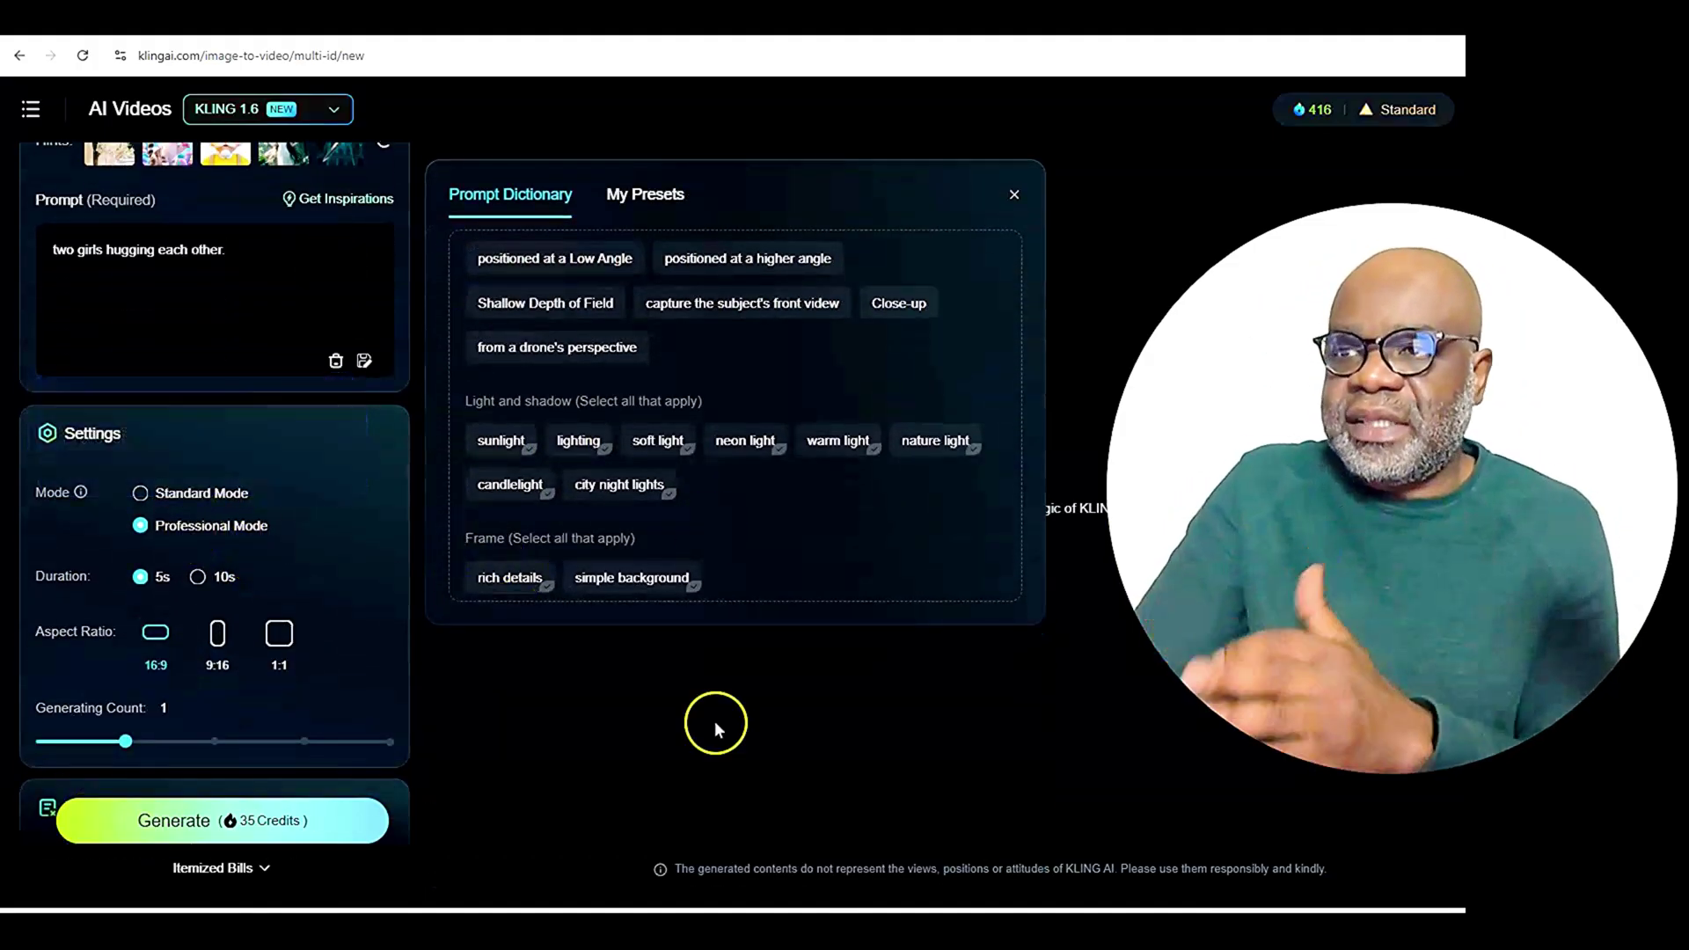
{"action": "scroll", "coordinate": [302, 623], "scroll_direction": "down", "scroll_amount": 1}
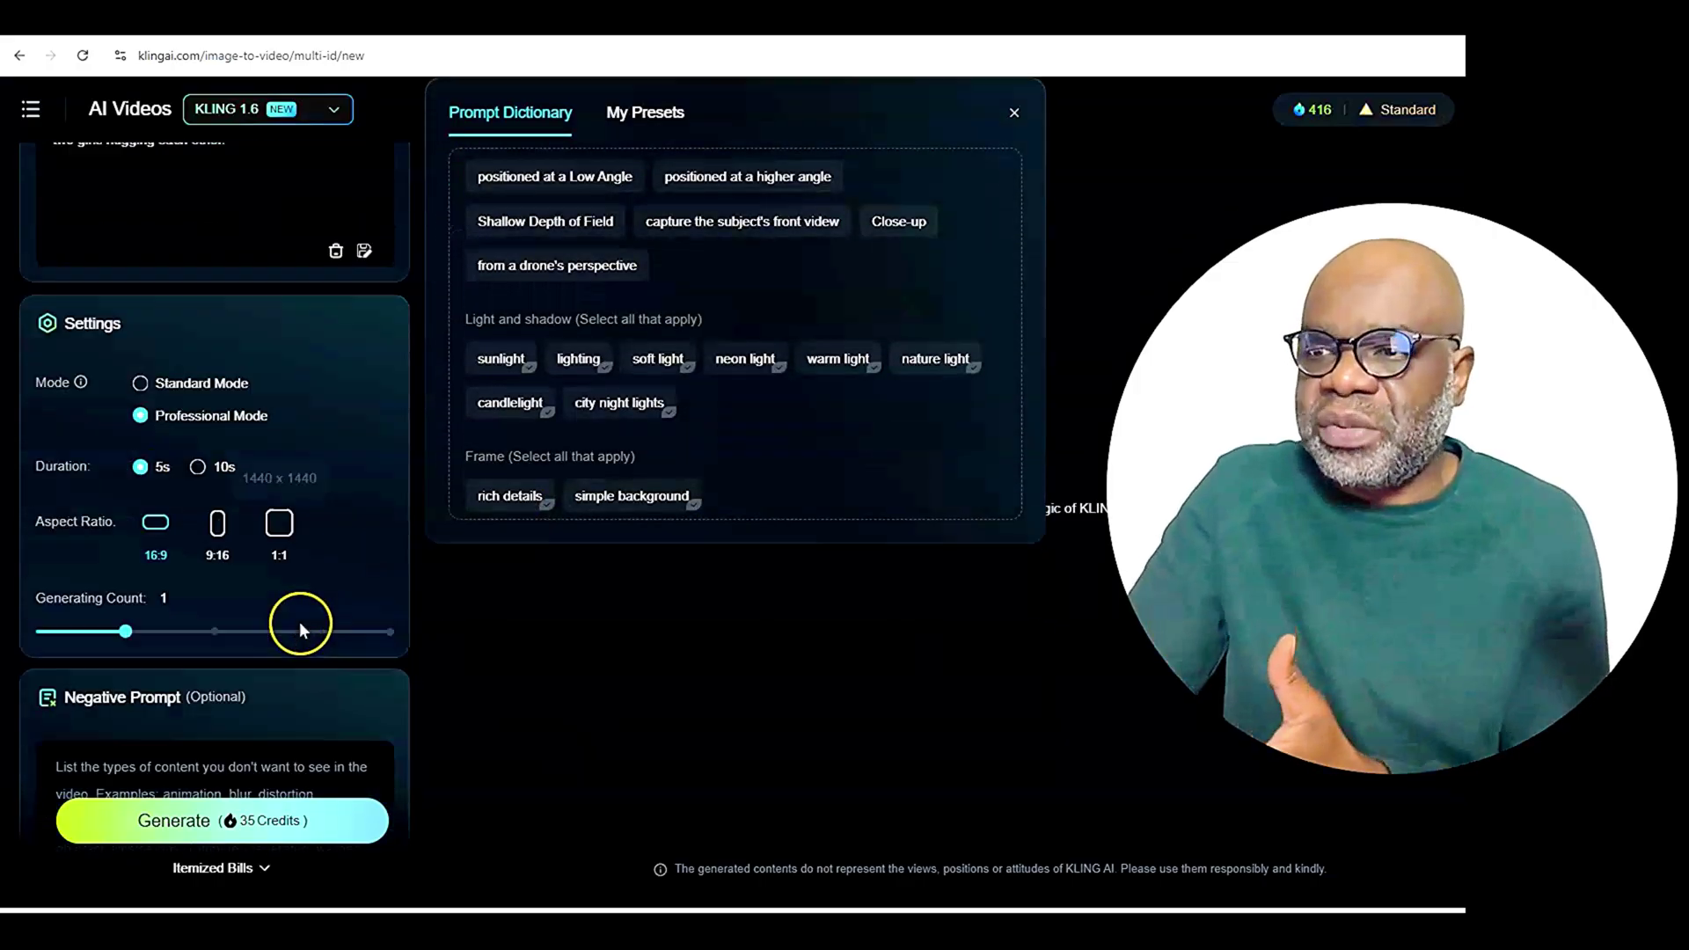
{"action": "scroll", "coordinate": [302, 623], "scroll_direction": "down", "scroll_amount": 2}
{"action": "scroll", "coordinate": [301, 738], "scroll_direction": "up", "scroll_amount": 8}
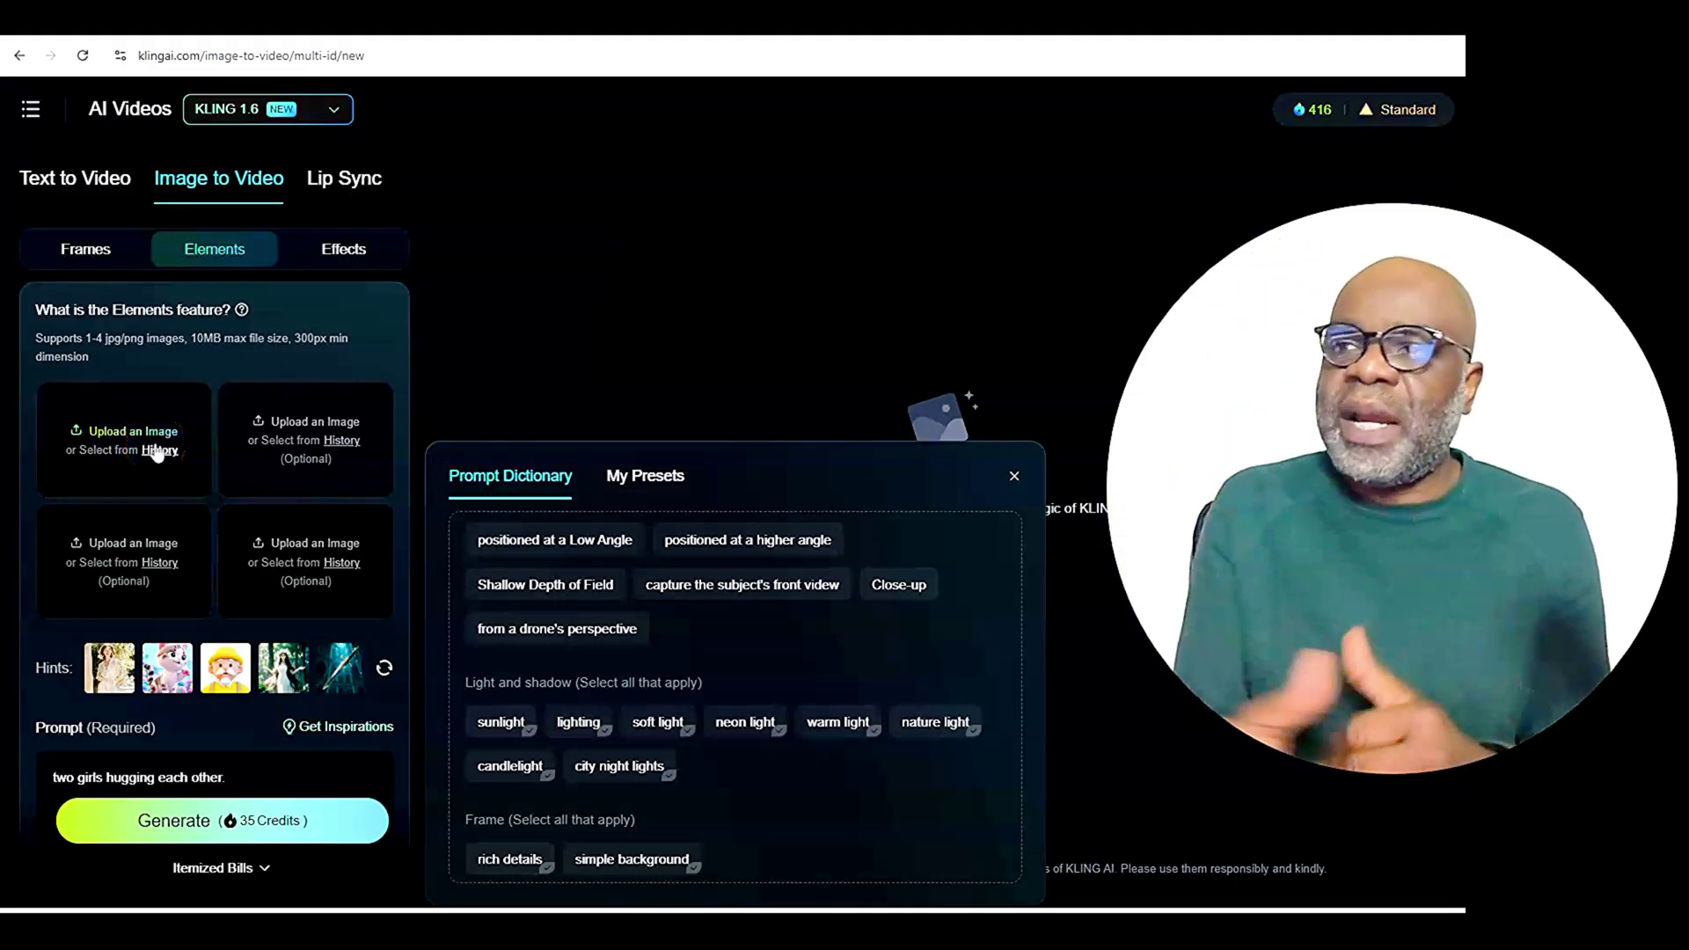
{"action": "left_click", "coordinate": [391, 621]}
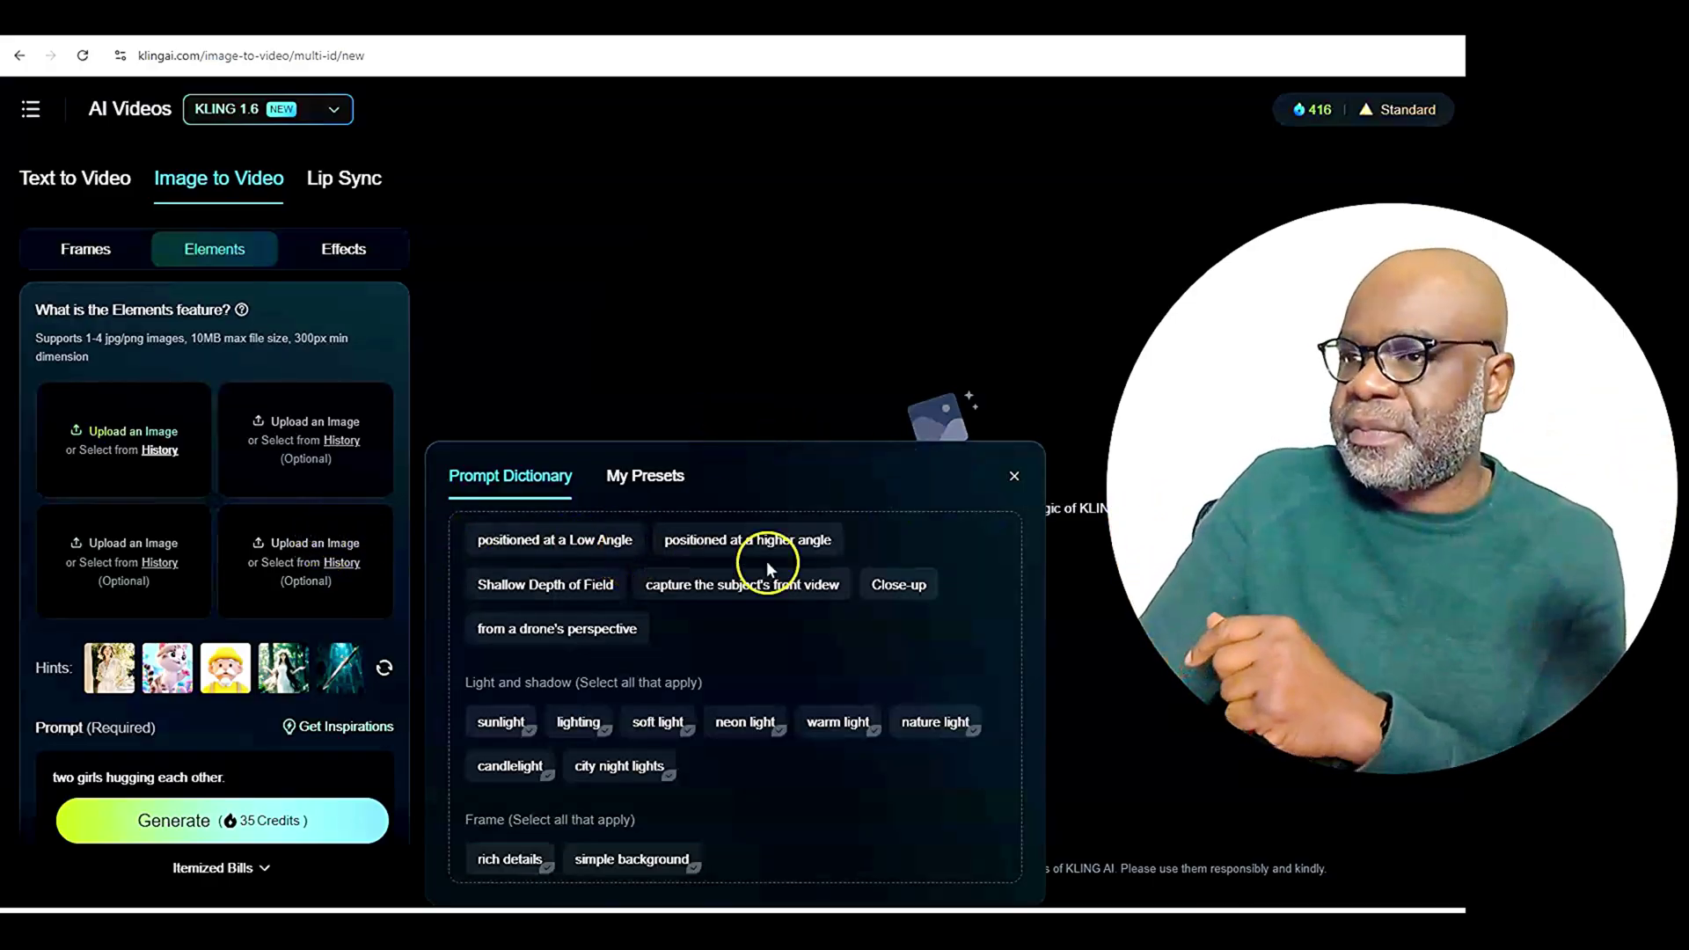
{"action": "left_click", "coordinate": [1015, 476]}
Fill the four element slots with images of the man in blue, the red car, the woman in a blue suit and the woman in yellow.
{"action": "left_click_drag", "start_coordinate": [528, 915], "coordinate": [132, 440]}
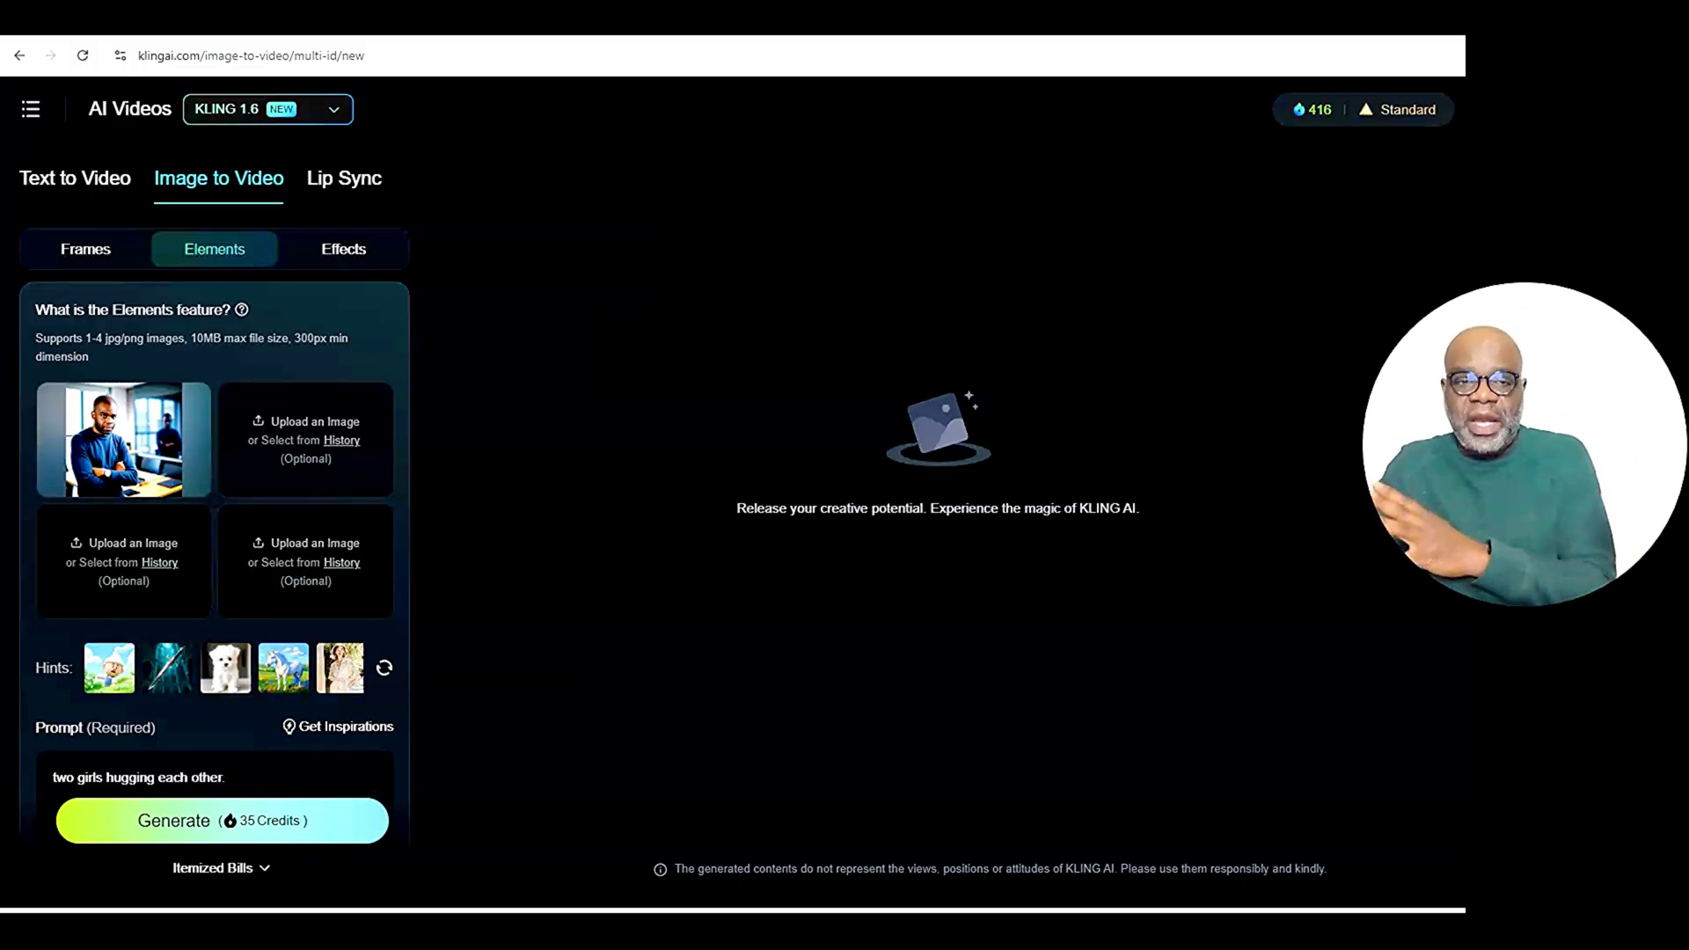
{"action": "left_click_drag", "start_coordinate": [346, 487], "coordinate": [317, 449]}
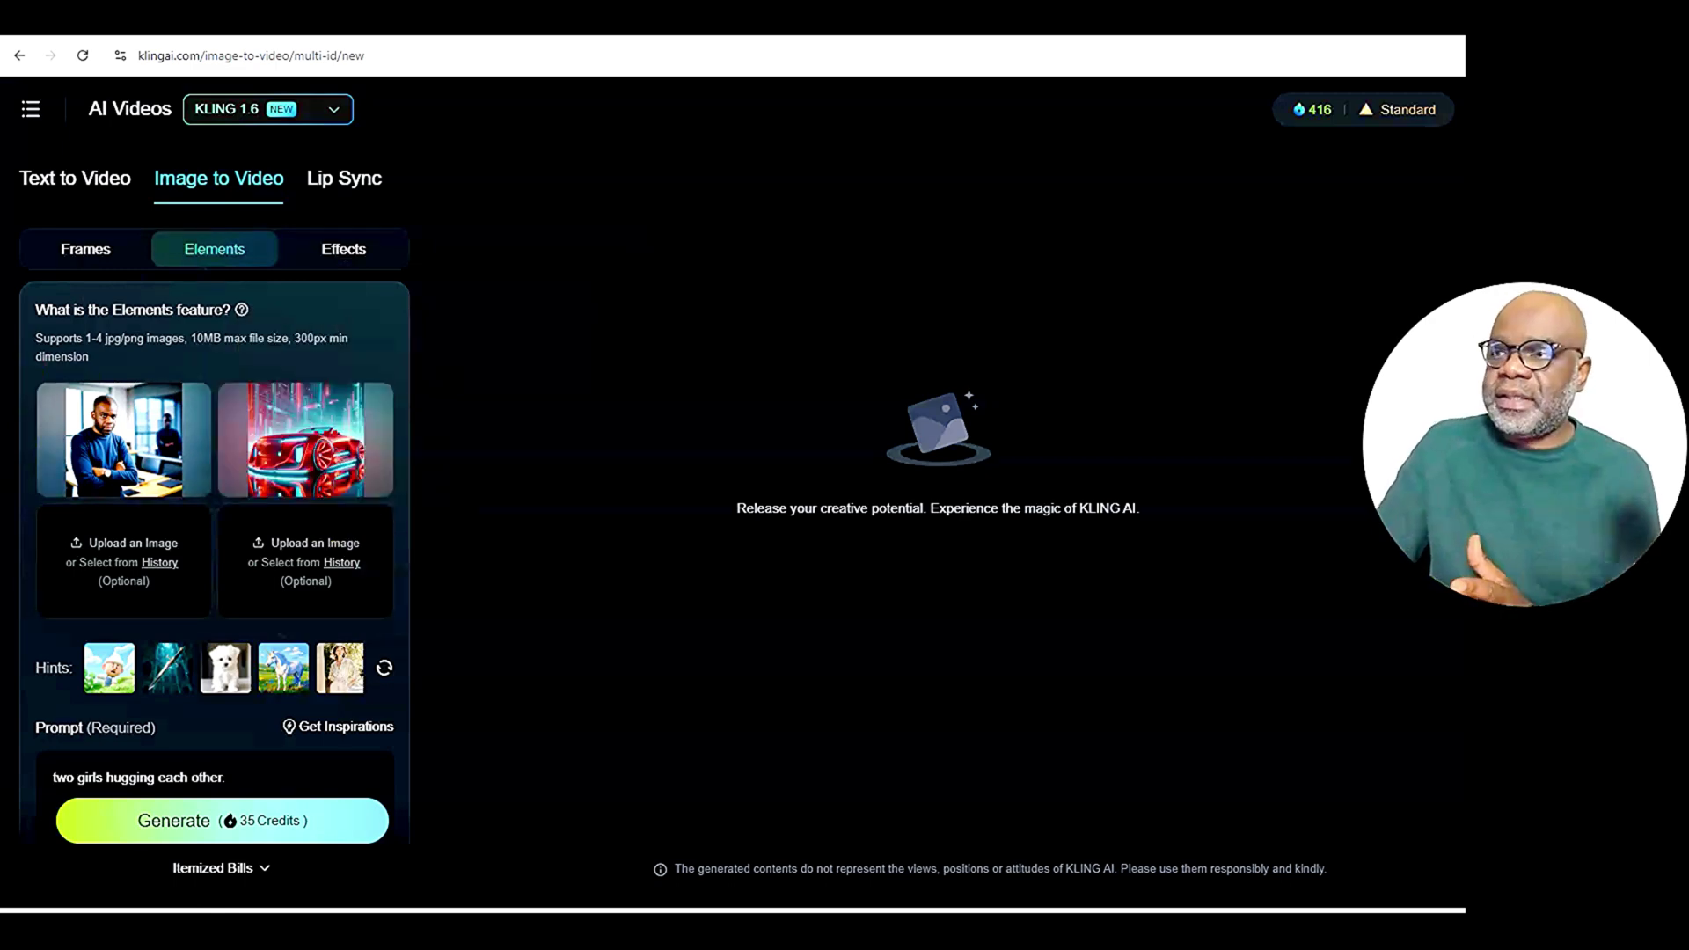
{"action": "mouse_move", "coordinate": [320, 392]}
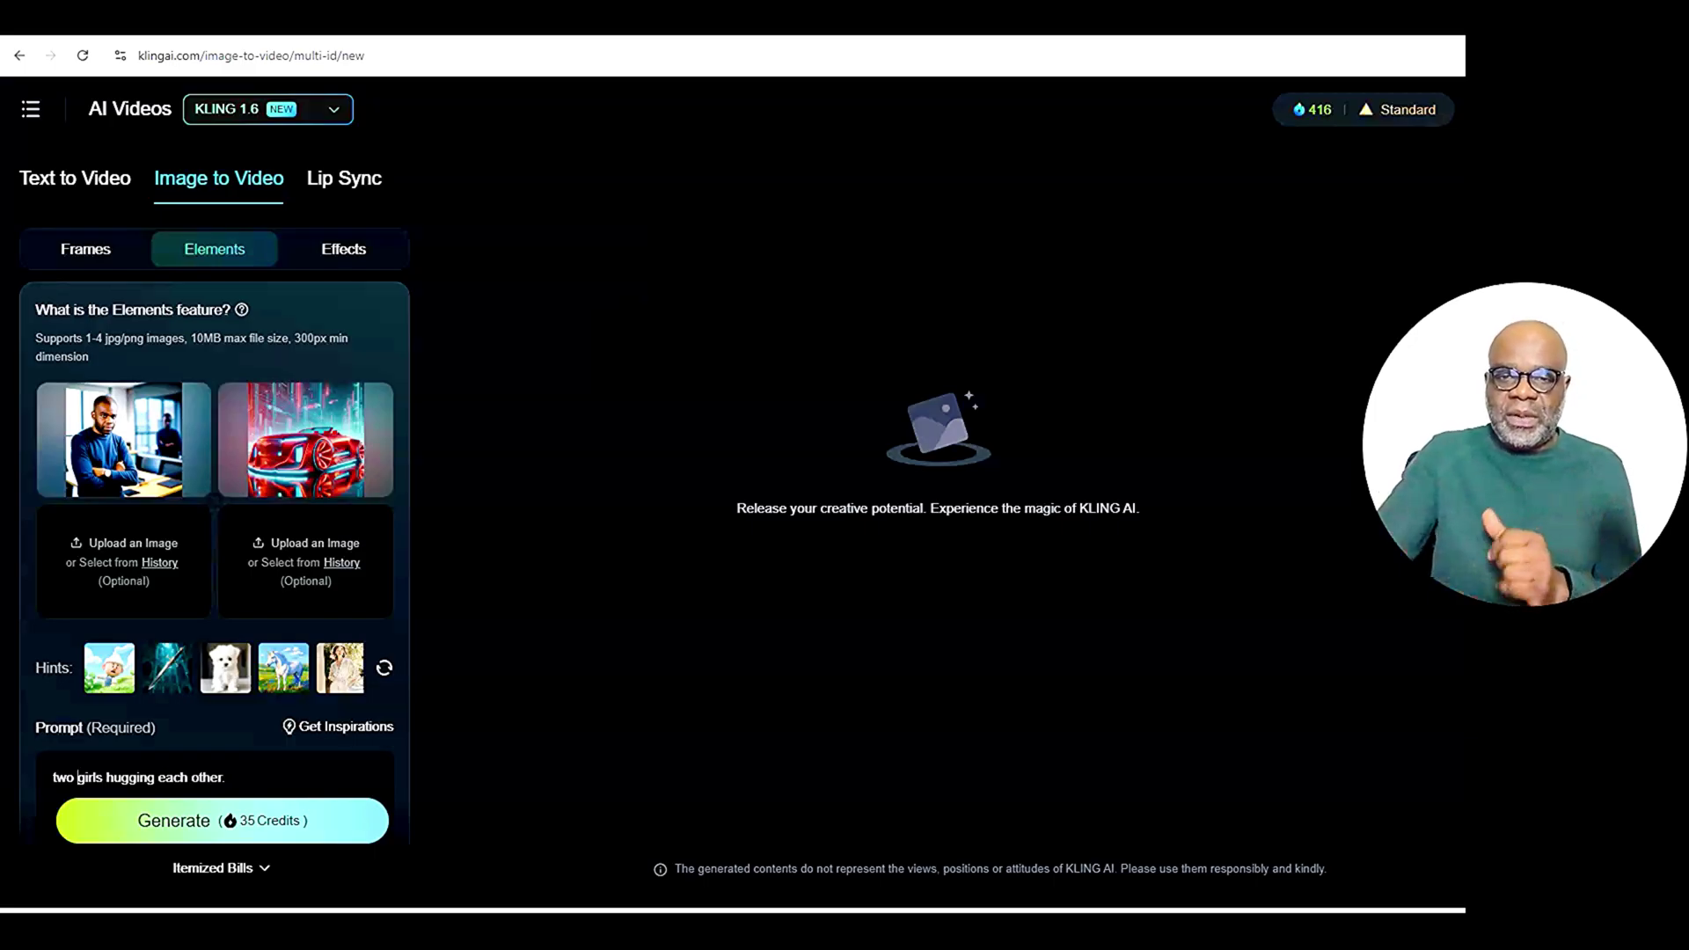
{"action": "left_click_drag", "start_coordinate": [352, 607], "coordinate": [130, 615]}
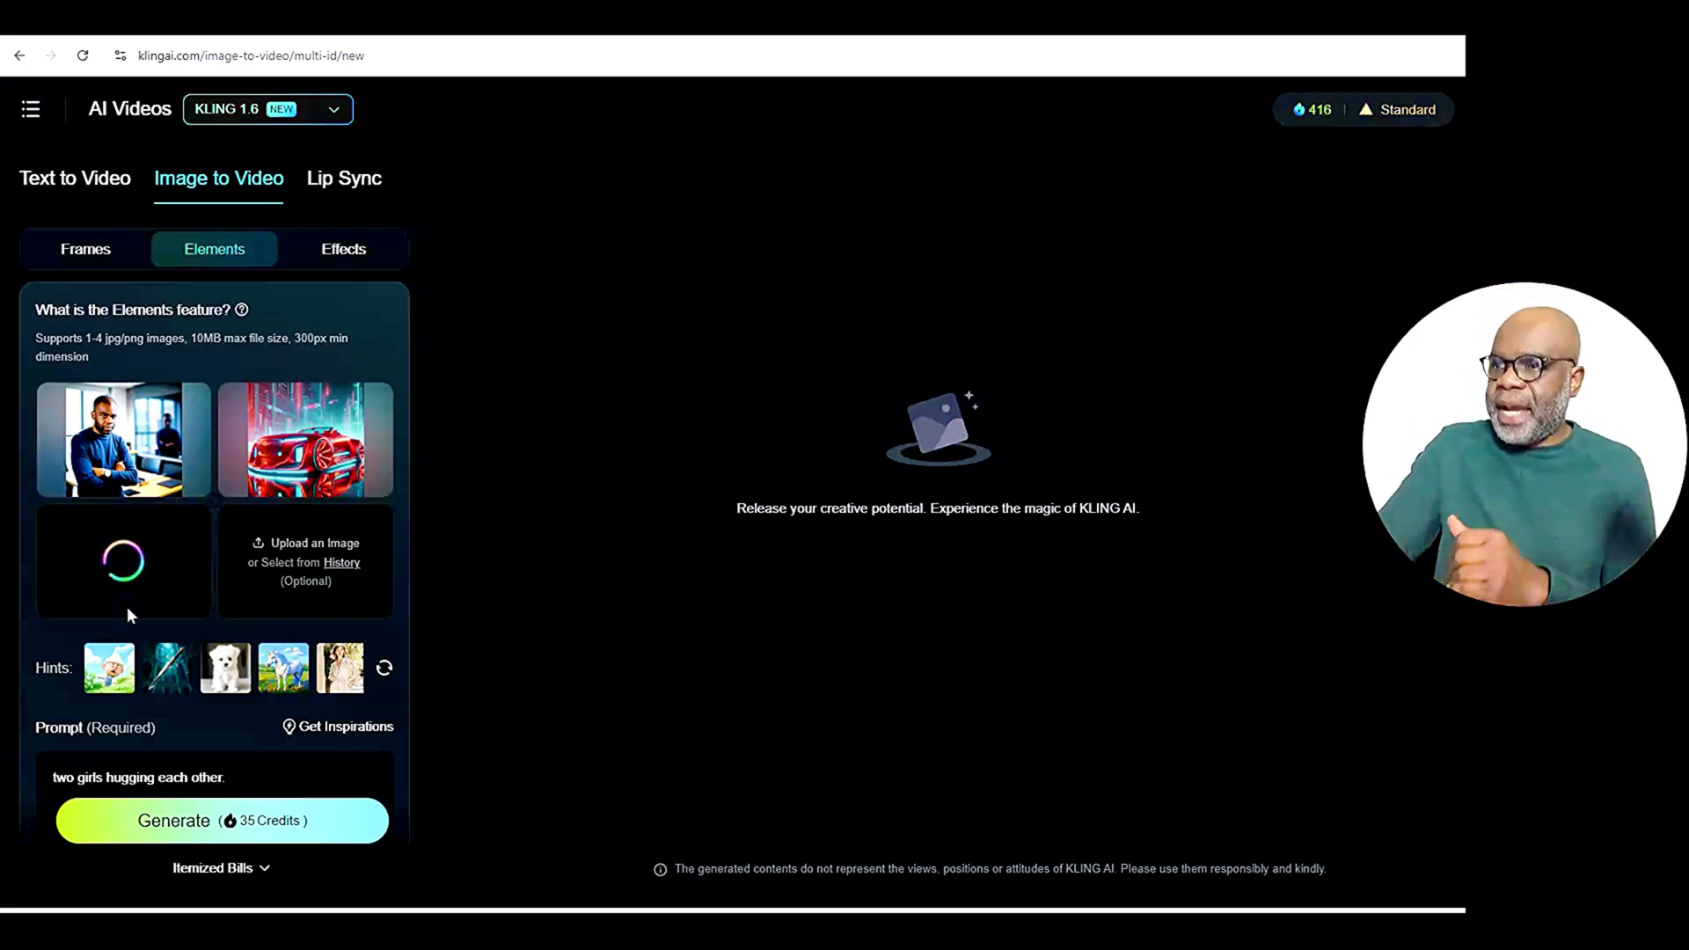
{"action": "mouse_move", "coordinate": [324, 595]}
{"action": "left_mouse_down"}
{"action": "mouse_move", "coordinate": [328, 626]}
{"action": "mouse_move", "coordinate": [307, 599]}
{"action": "left_mouse_up"}
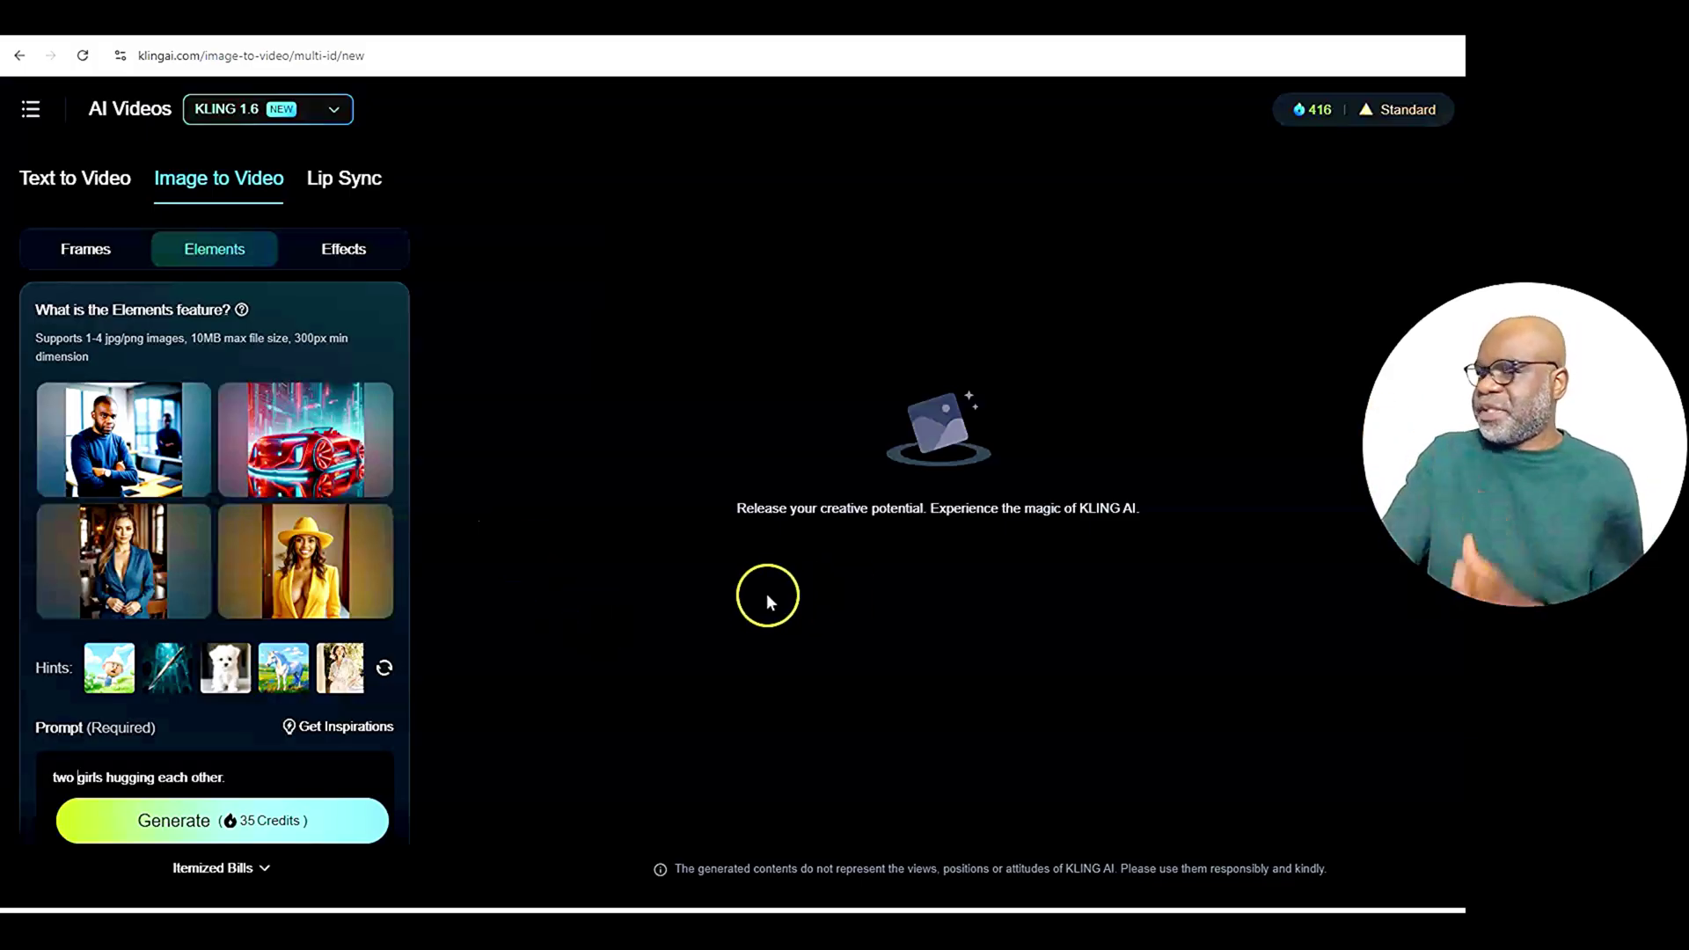
{"action": "mouse_move", "coordinate": [141, 444]}
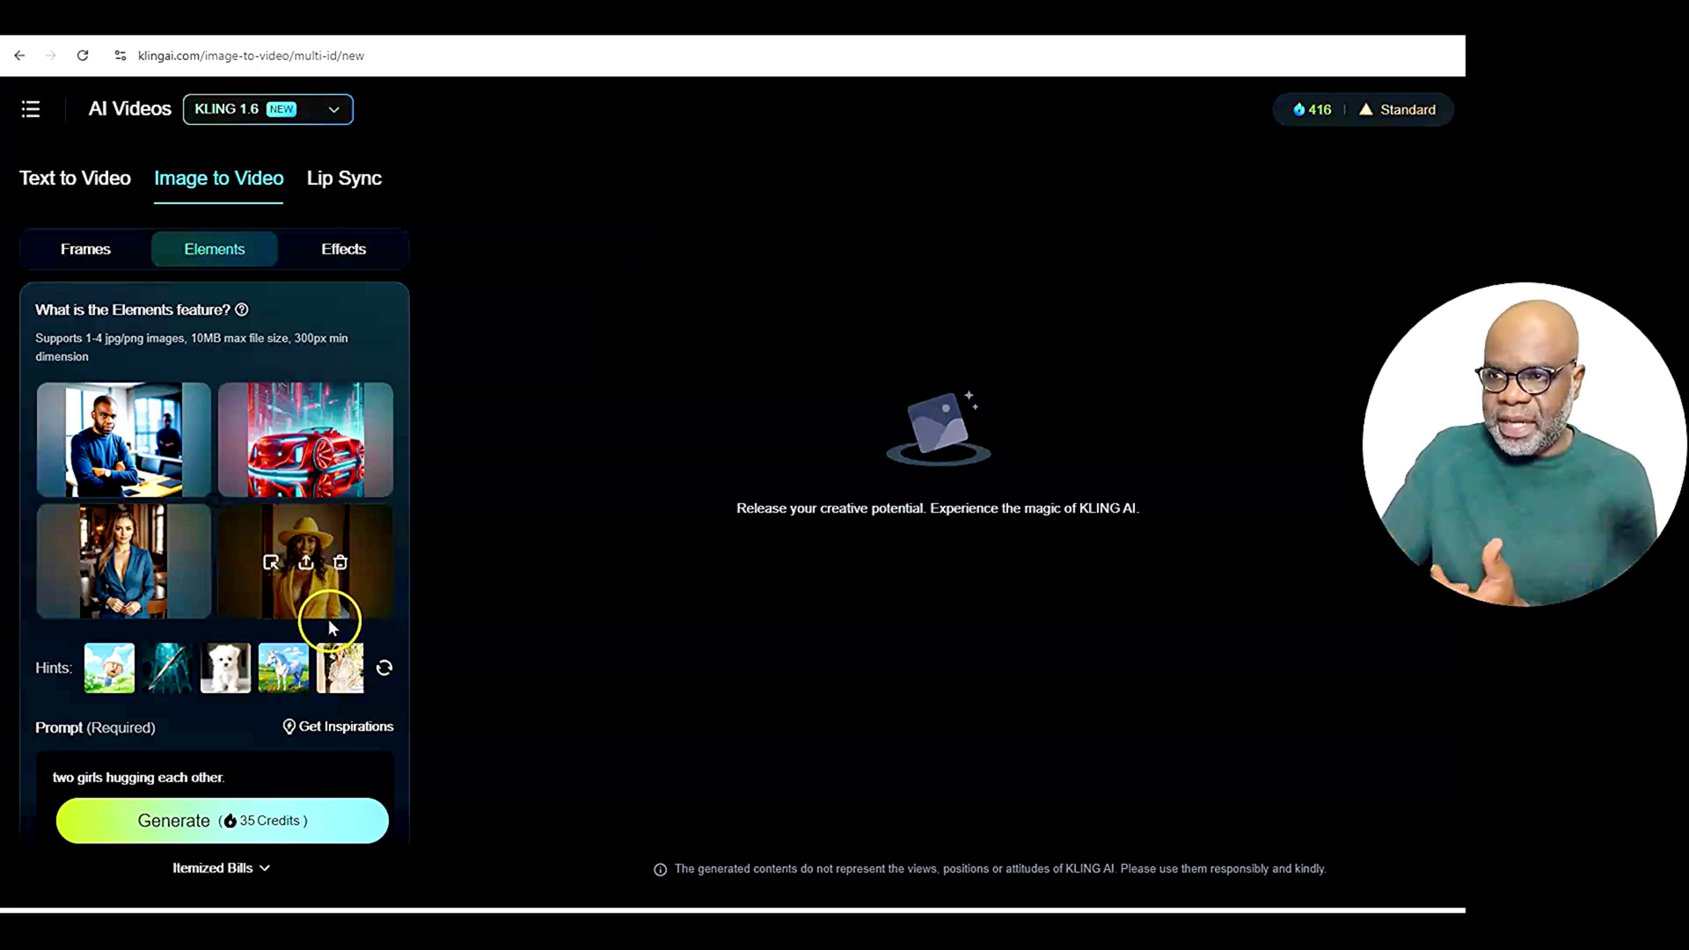
Set the video generation to Standard Mode with a 5s duration.
{"action": "scroll", "coordinate": [304, 638], "scroll_direction": "down", "scroll_amount": 2}
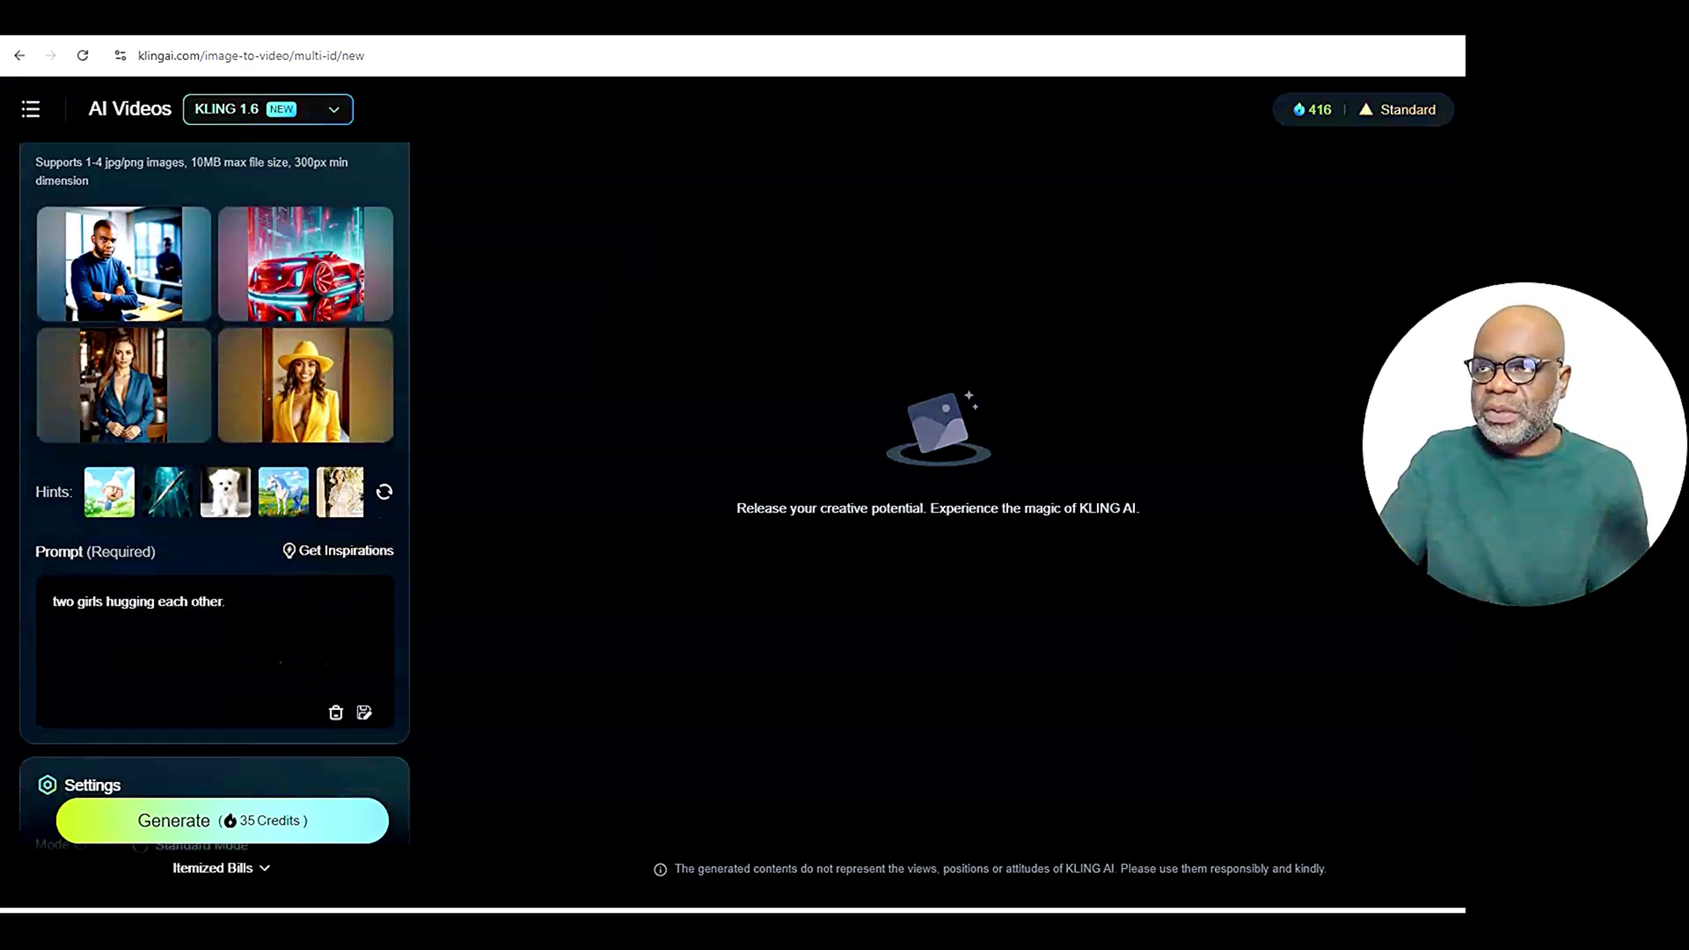
{"action": "scroll", "coordinate": [301, 648], "scroll_direction": "down", "scroll_amount": 3}
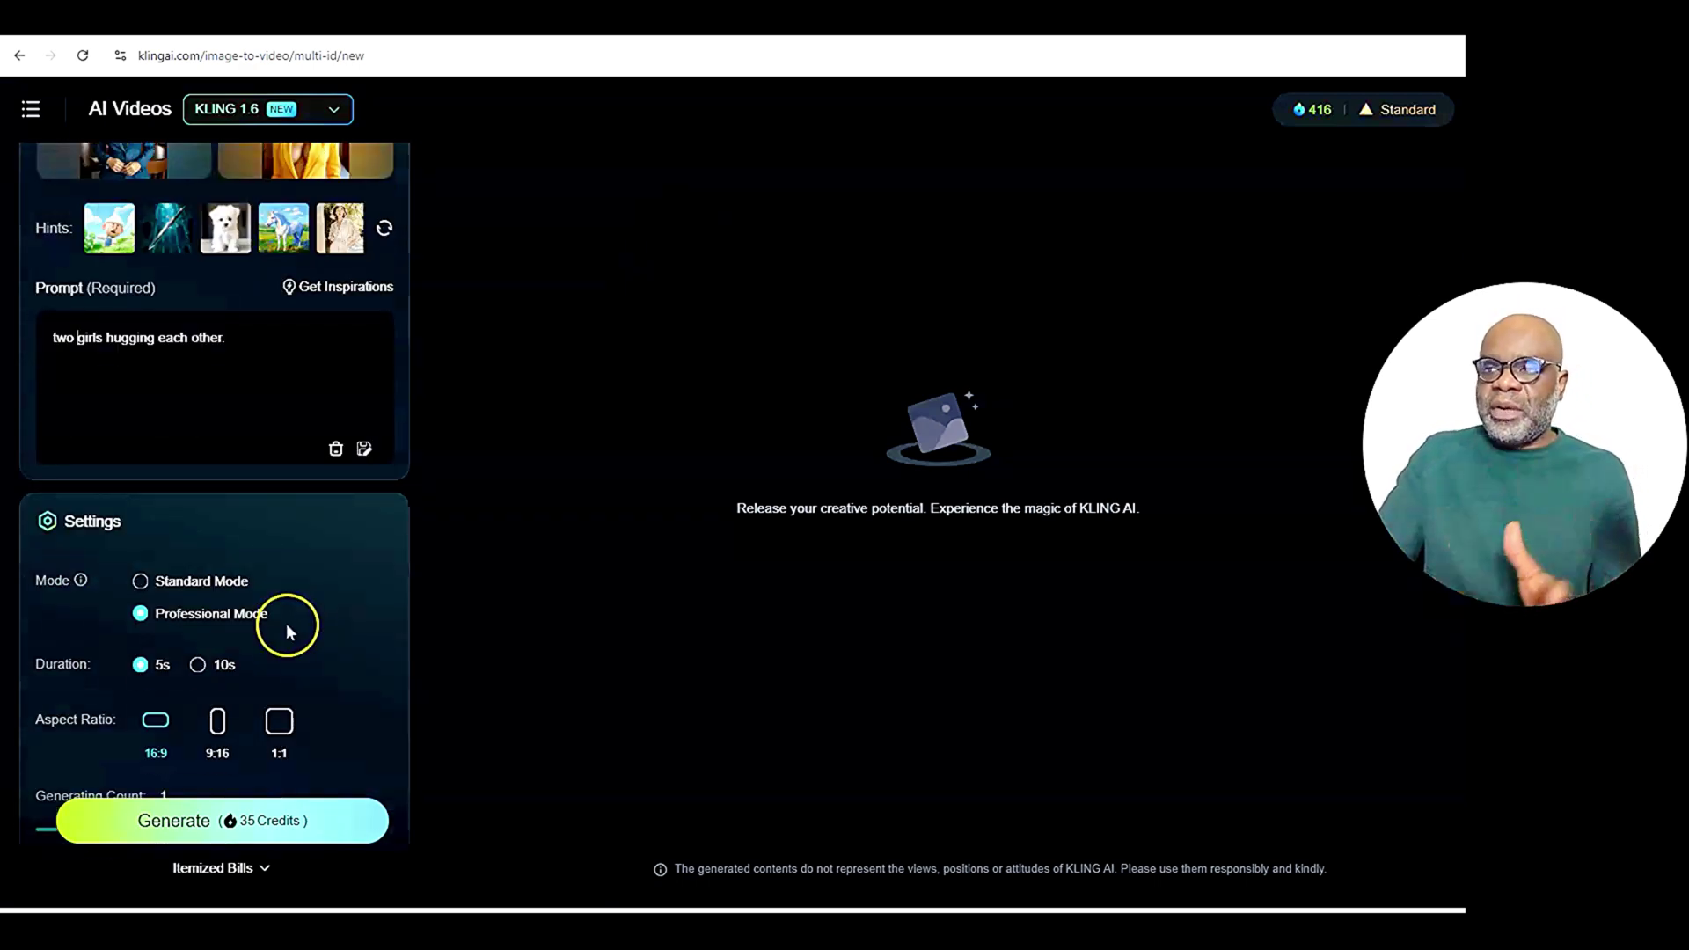
{"action": "left_click", "coordinate": [140, 584]}
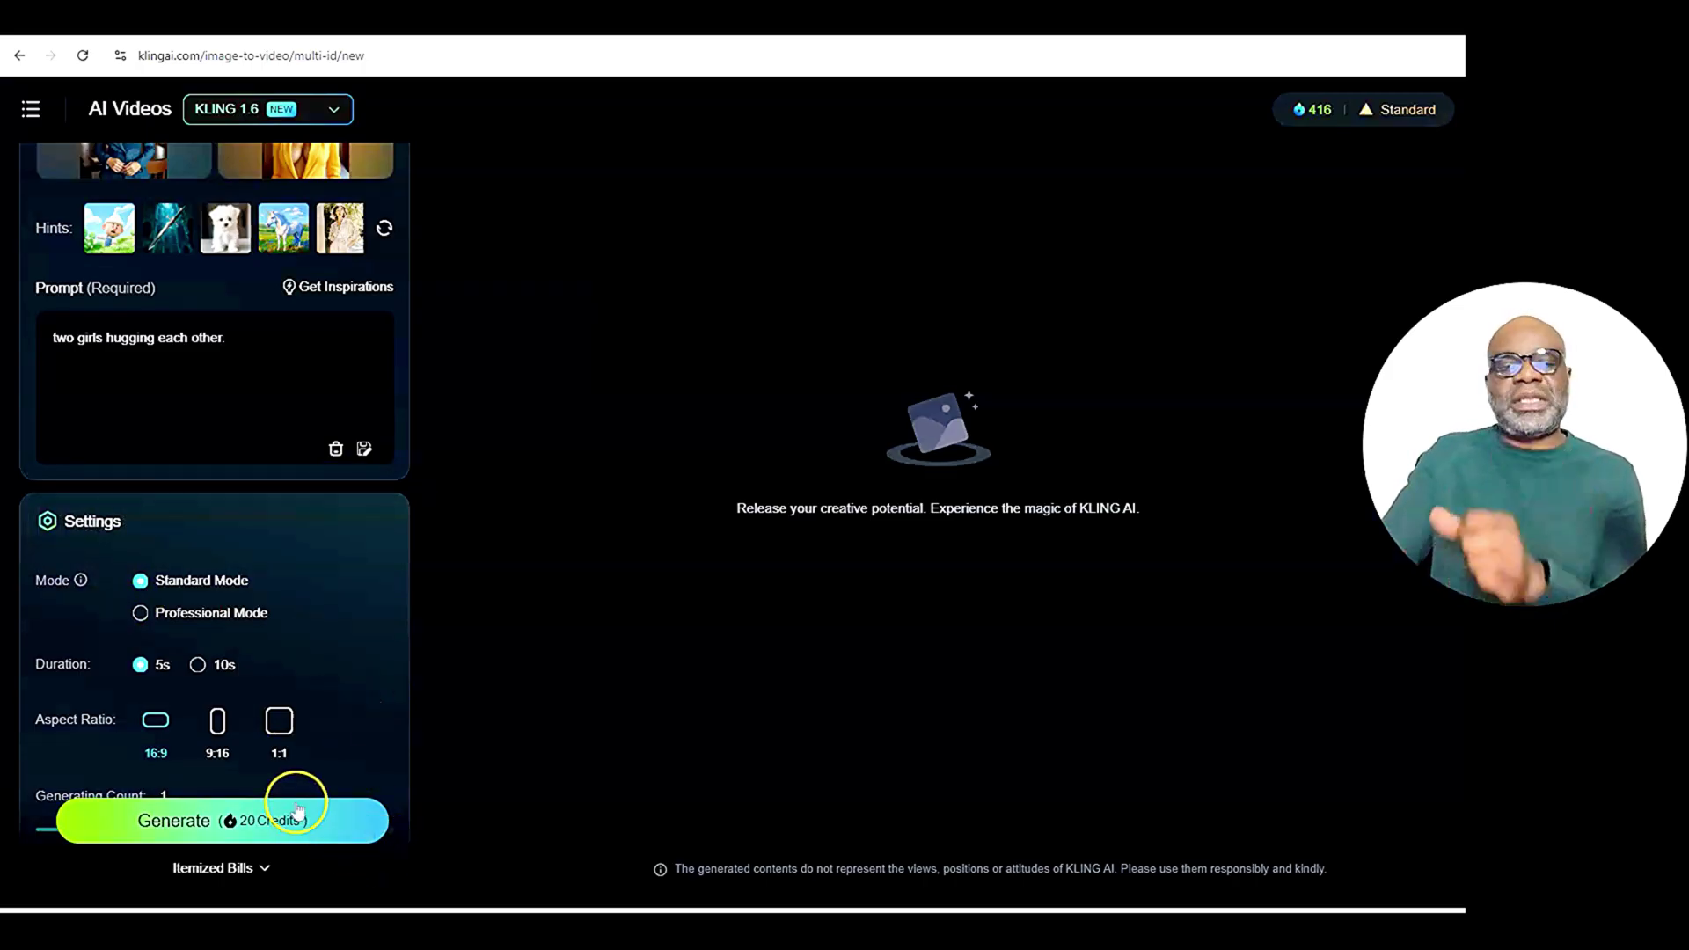
{"action": "scroll", "coordinate": [348, 709], "scroll_direction": "down", "scroll_amount": 2}
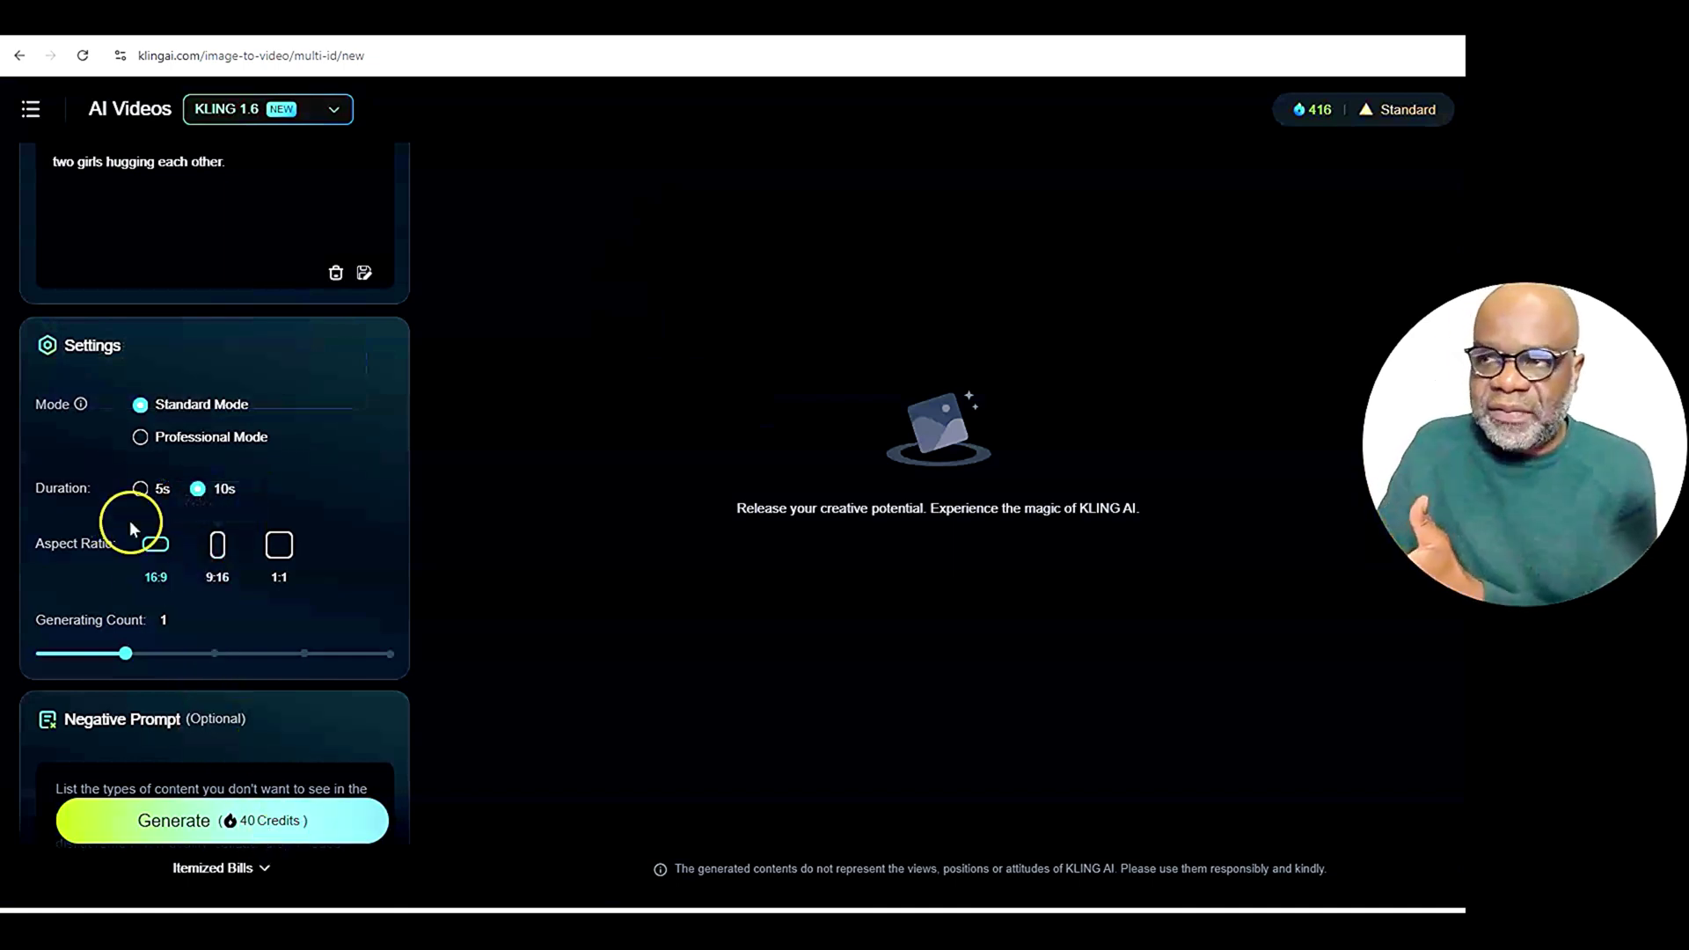
{"action": "left_click", "coordinate": [139, 488]}
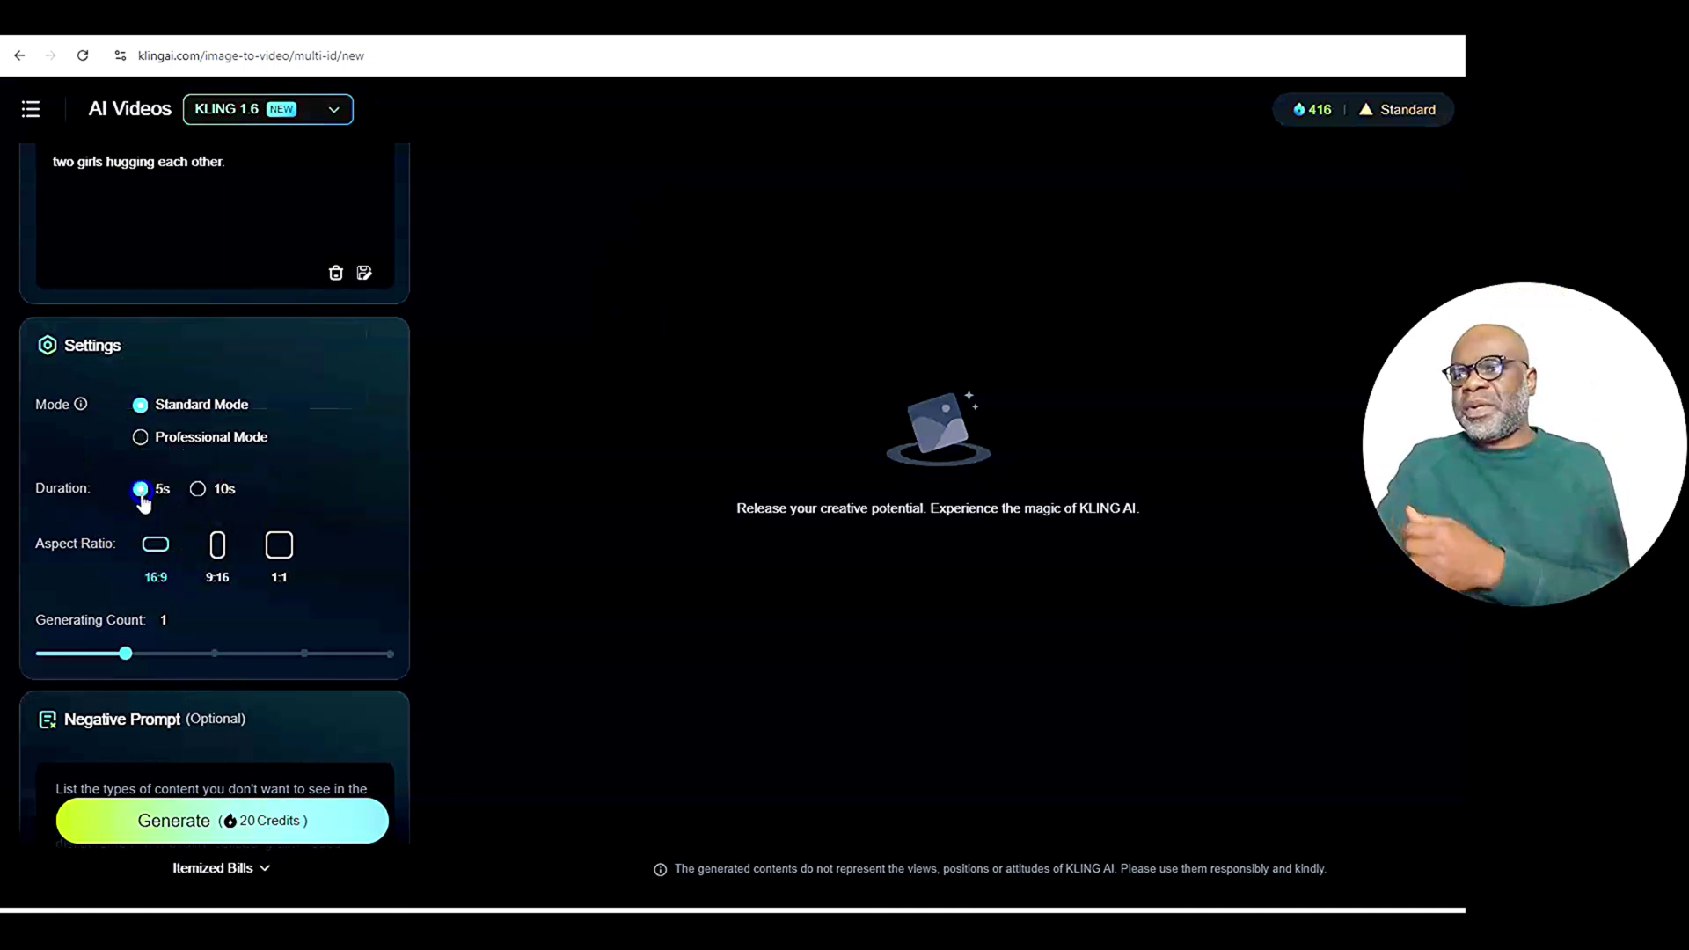
Try generating counts of 2 and 3, and return the count to 1.
{"action": "left_click", "coordinate": [212, 651]}
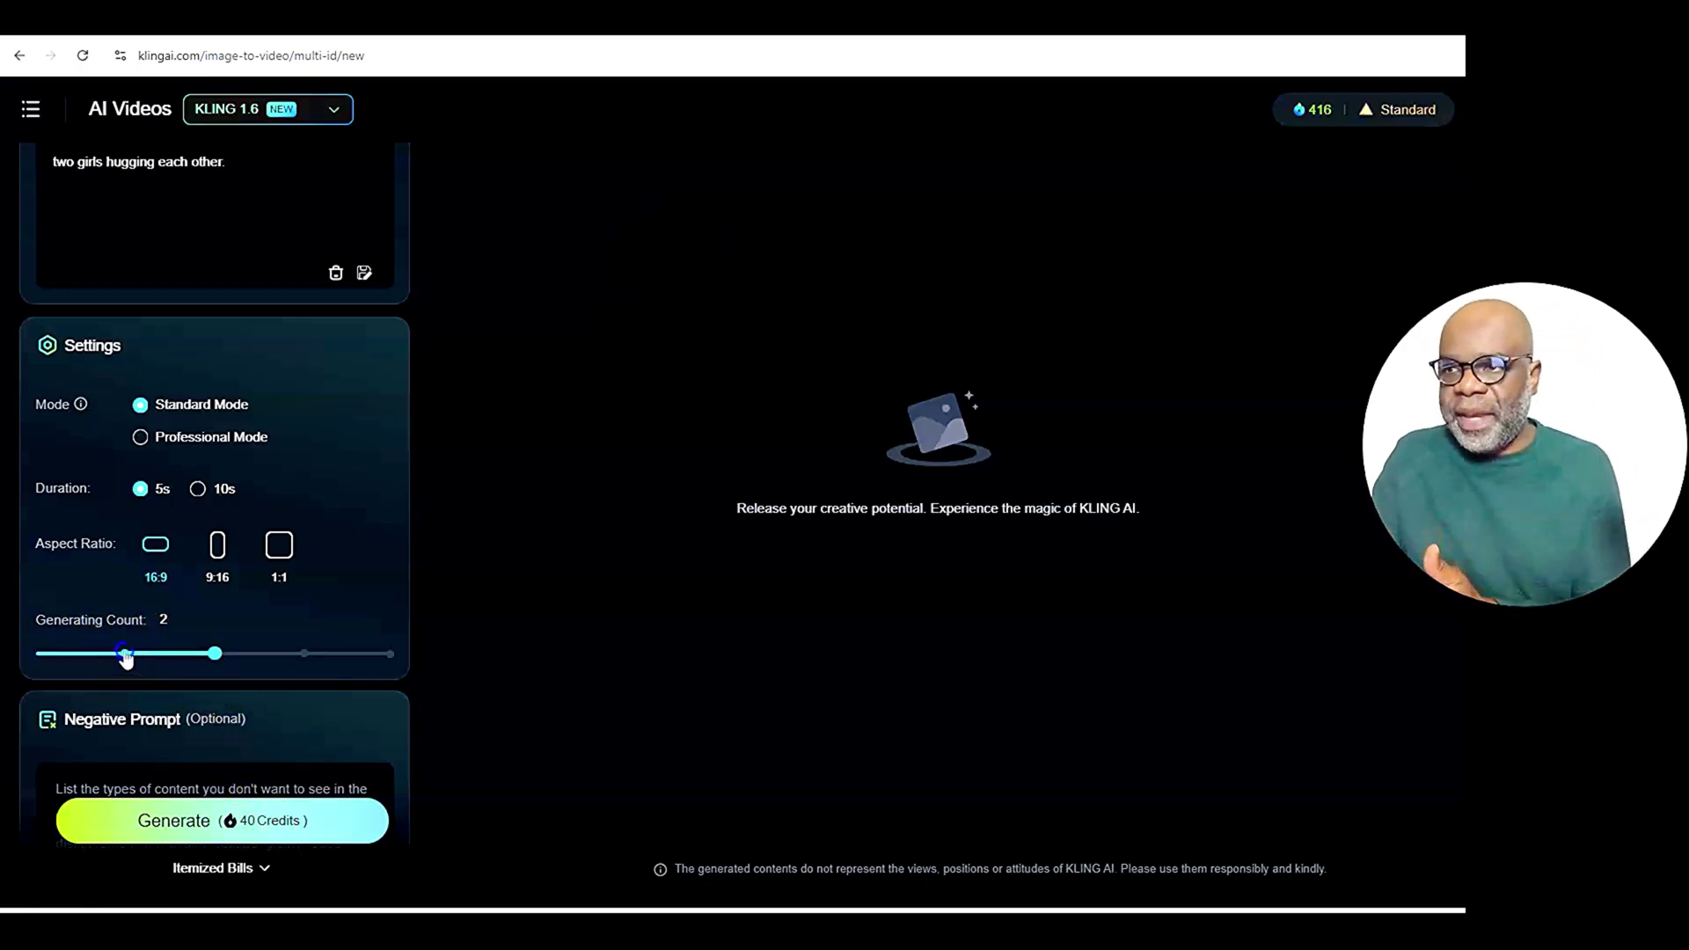
{"action": "left_click_drag", "start_coordinate": [215, 653], "coordinate": [325, 660]}
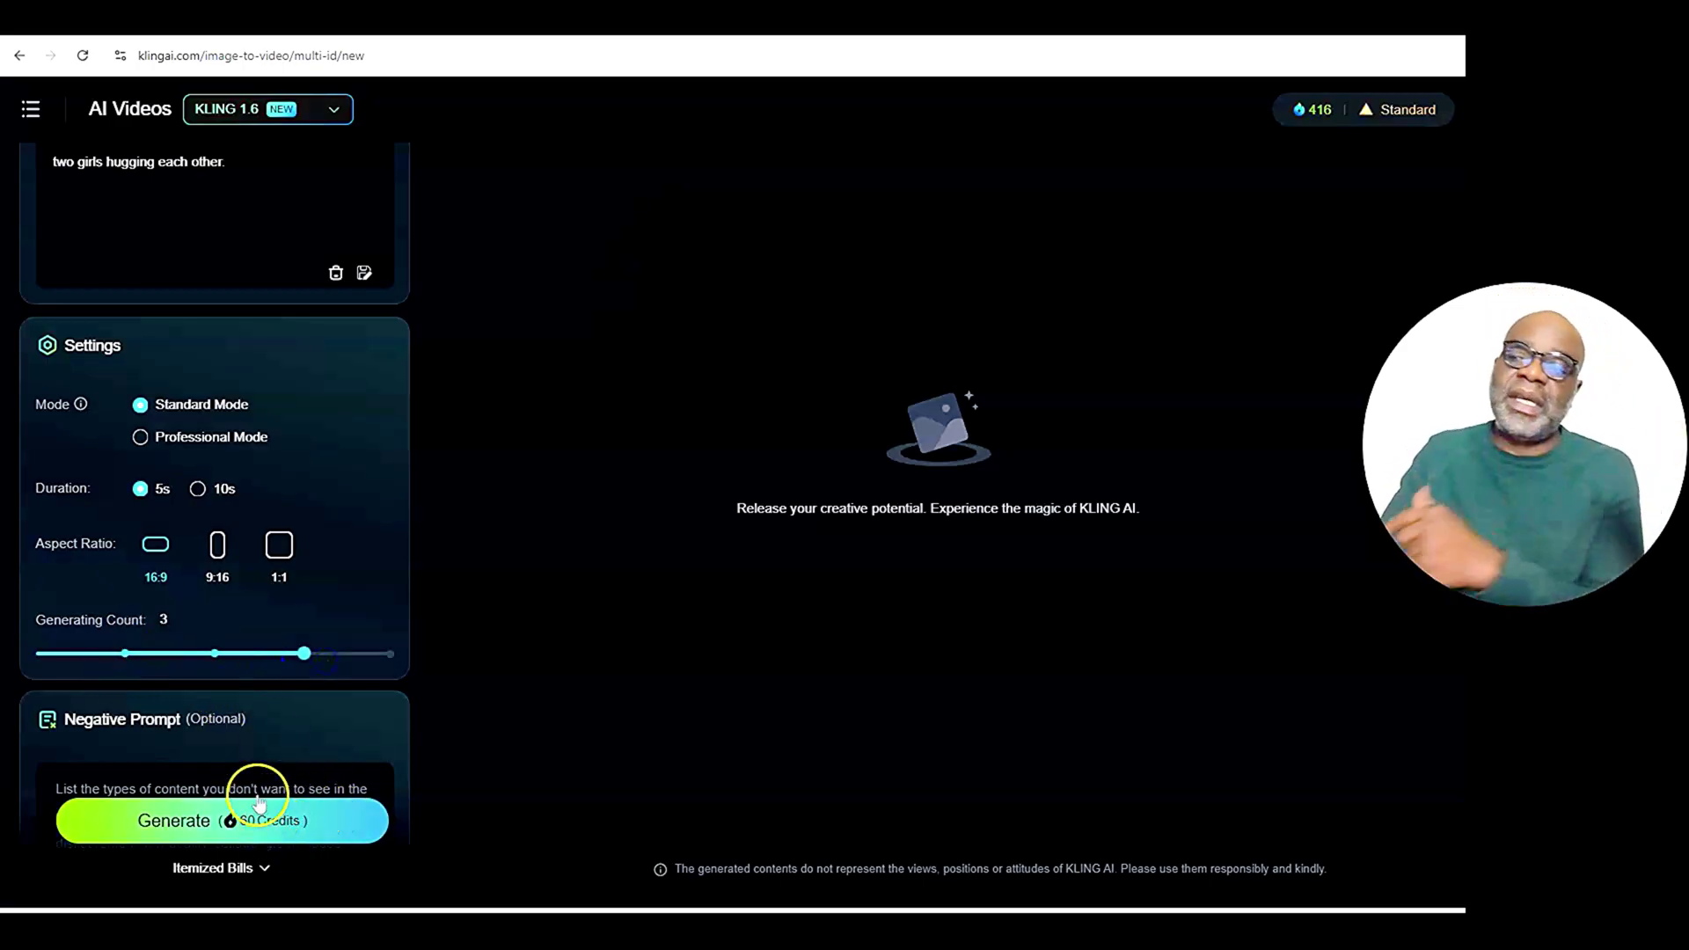
{"action": "left_click_drag", "start_coordinate": [304, 658], "coordinate": [28, 677]}
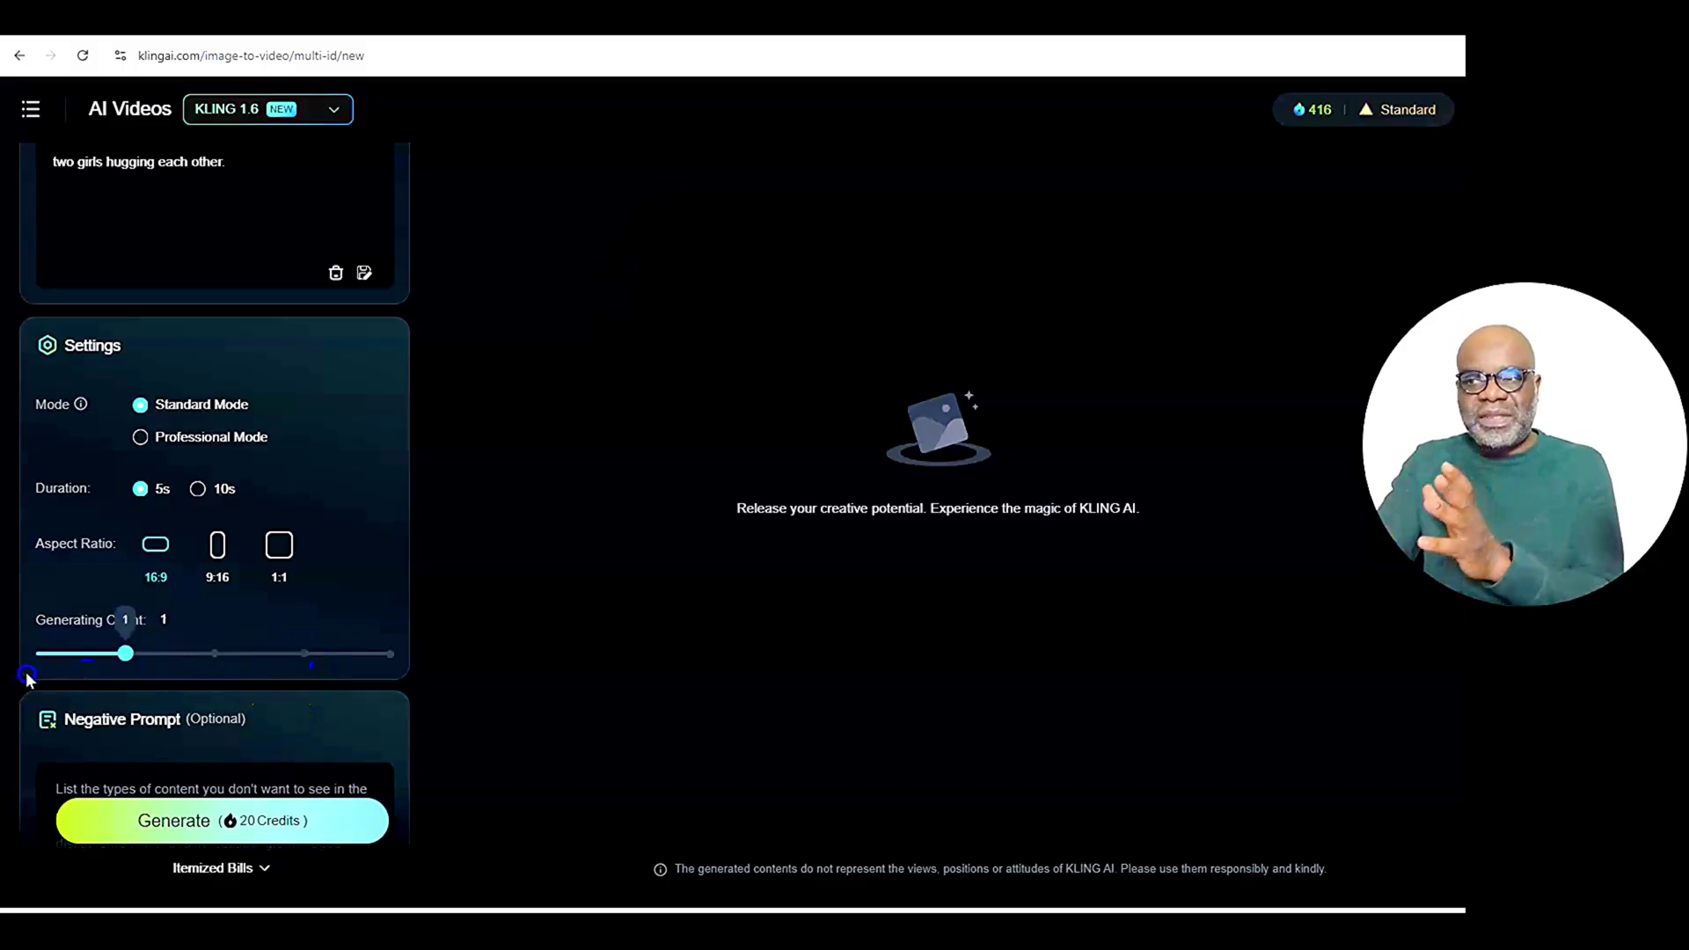
{"action": "scroll", "coordinate": [362, 629], "scroll_direction": "down", "scroll_amount": 2}
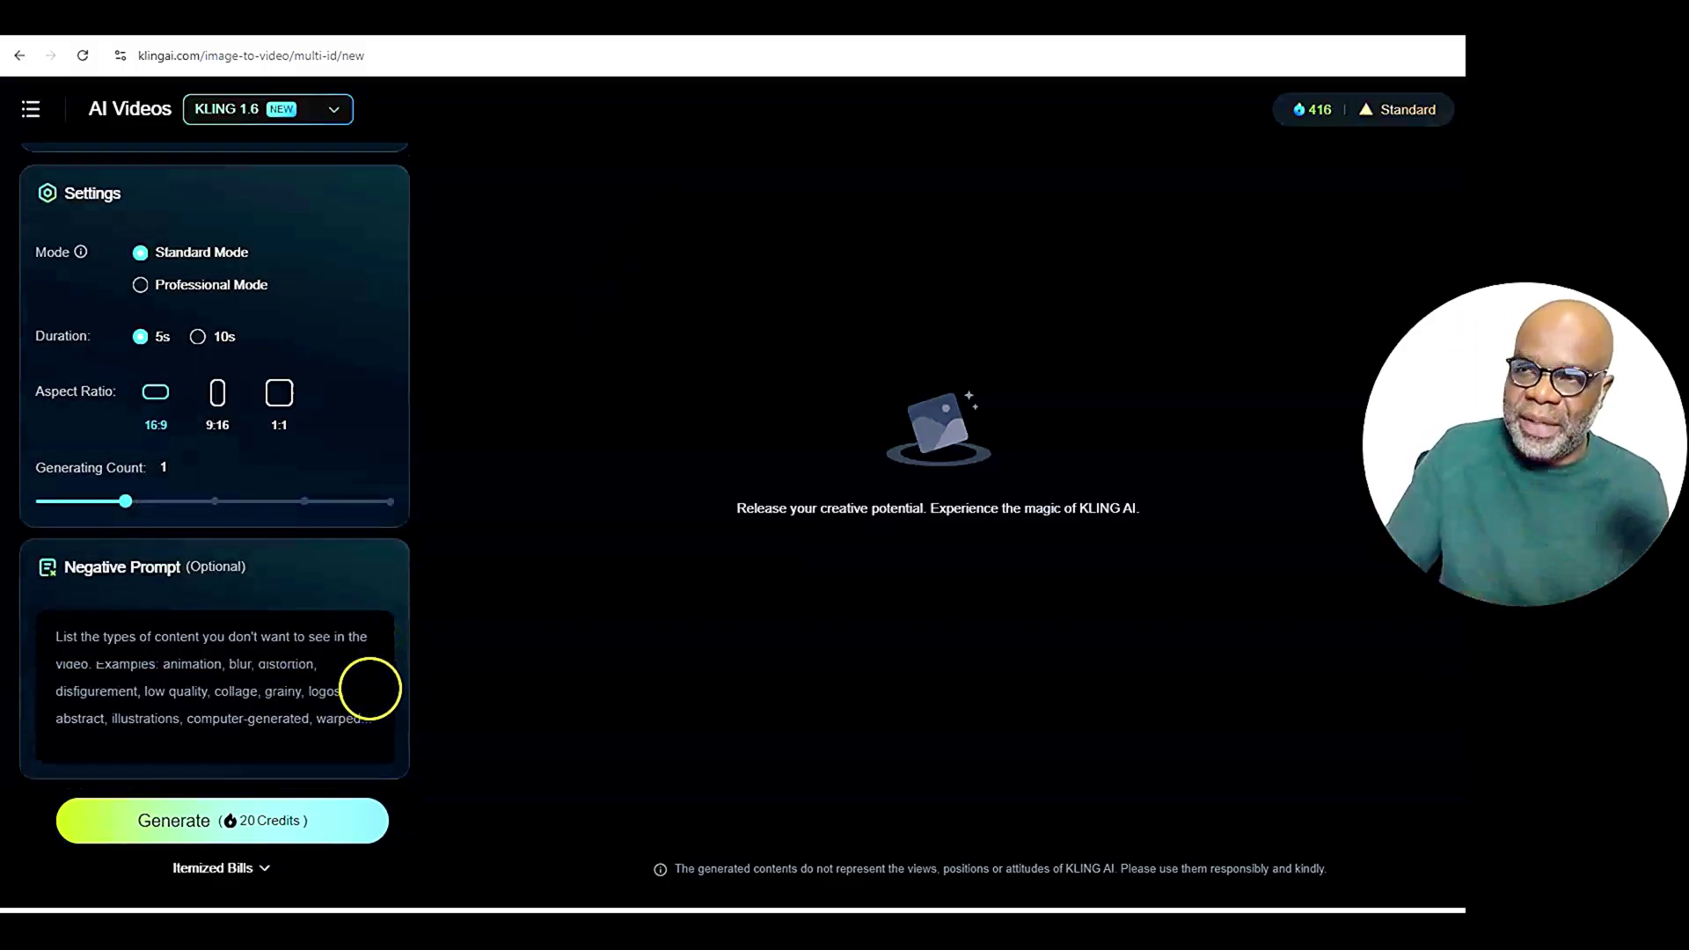
Fill in the negative prompt with distortion, blurry, morphing, graining, low quality, artifacts, deformed, multiple appendages, pixelated, cartoonish, out of focus, unclear and unnatural.
{"action": "scroll", "coordinate": [370, 689], "scroll_direction": "up", "scroll_amount": 2}
{"action": "scroll", "coordinate": [350, 705], "scroll_direction": "down", "scroll_amount": 2}
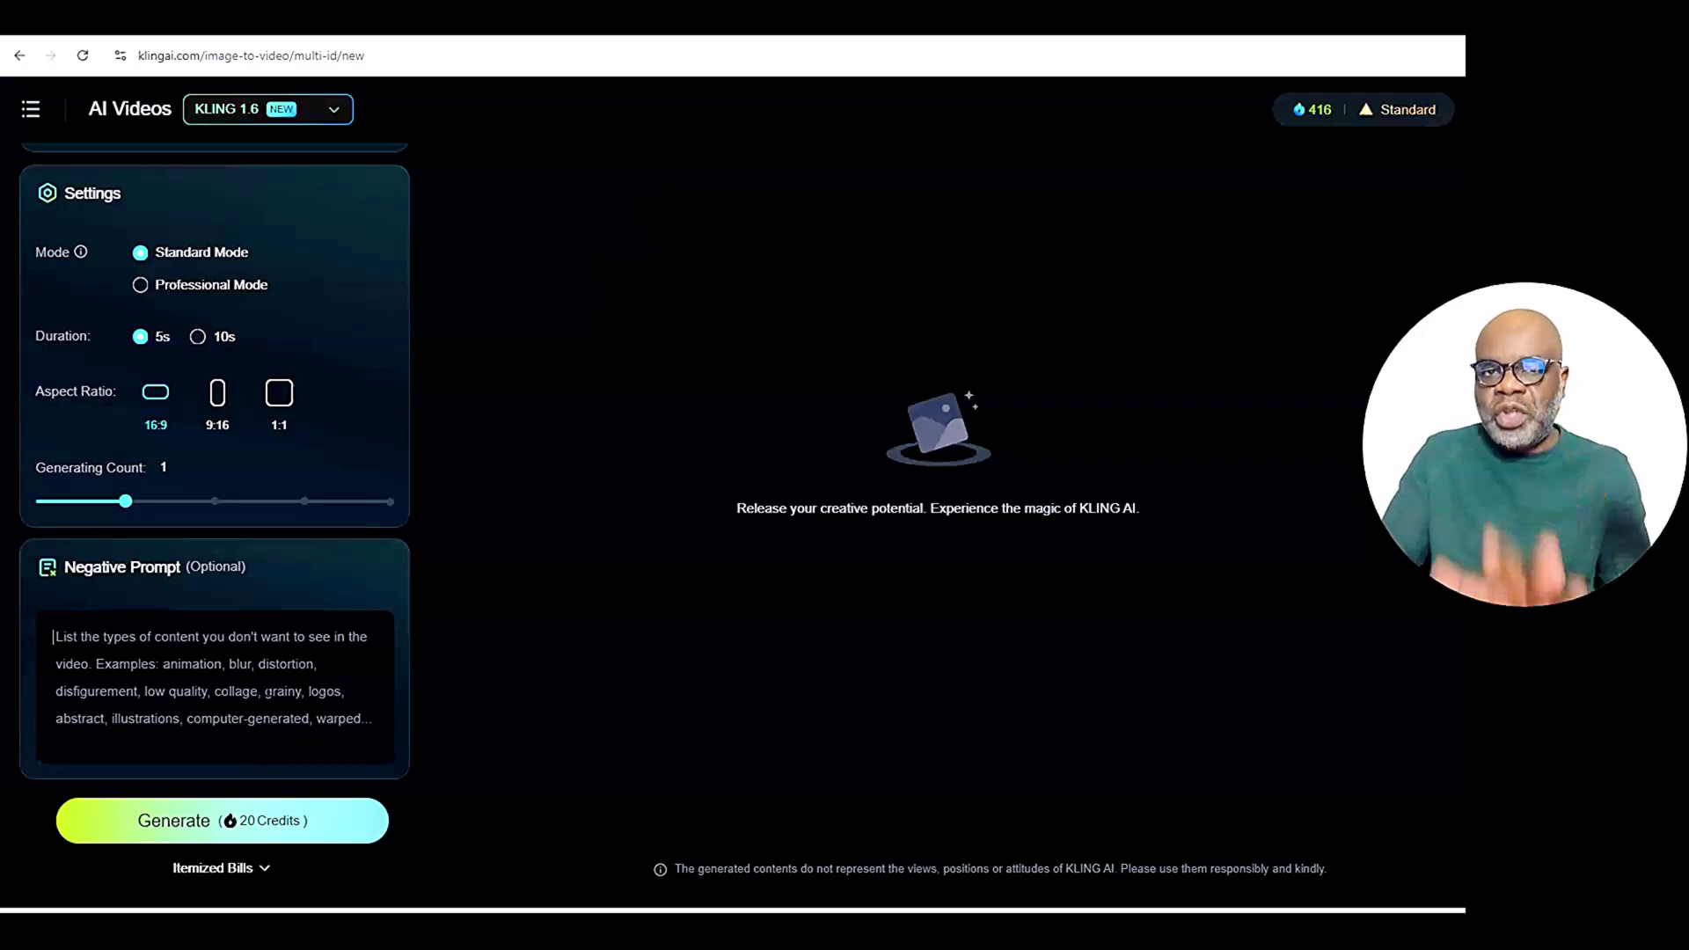
{"action": "scroll", "coordinate": [265, 709], "scroll_direction": "up", "scroll_amount": 5}
{"action": "scroll", "coordinate": [264, 705], "scroll_direction": "down", "scroll_amount": 5}
{"action": "left_click", "coordinate": [180, 650]}
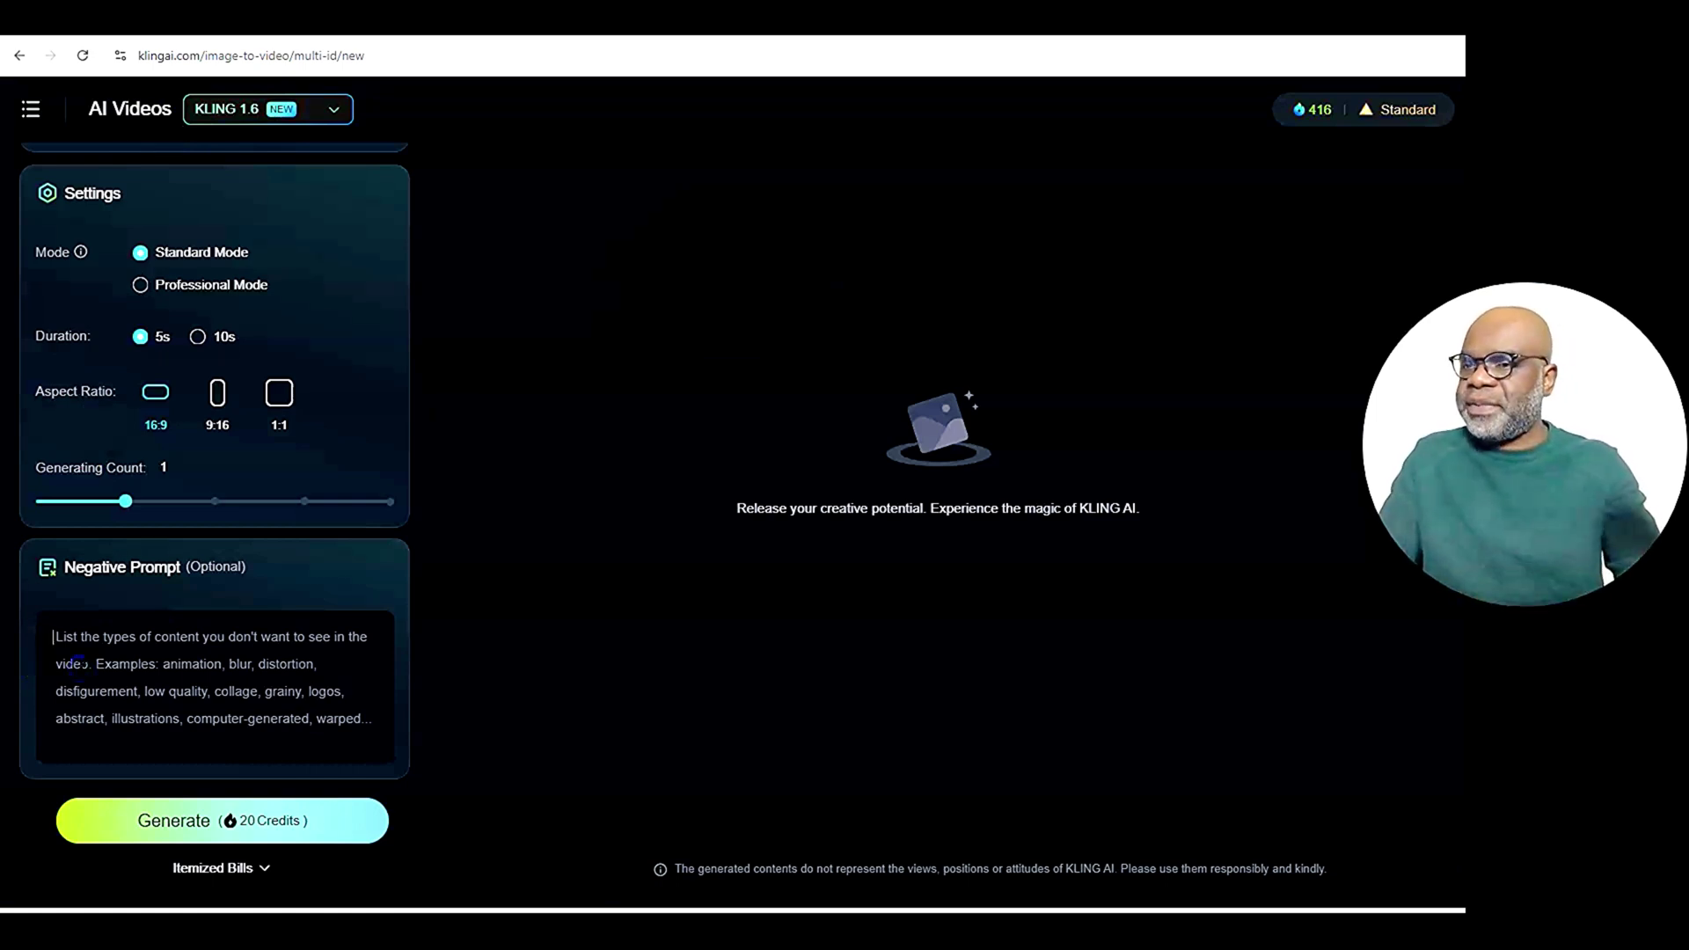
{"action": "type", "text": "distortion, blurry, morphing, graining, inconsistency with the text, low quality, artifacts, deformed, multiple appendages, grainy, distorted, pixelated, anime-like, cartoonish, static, flat, out of focus, unclear,"}
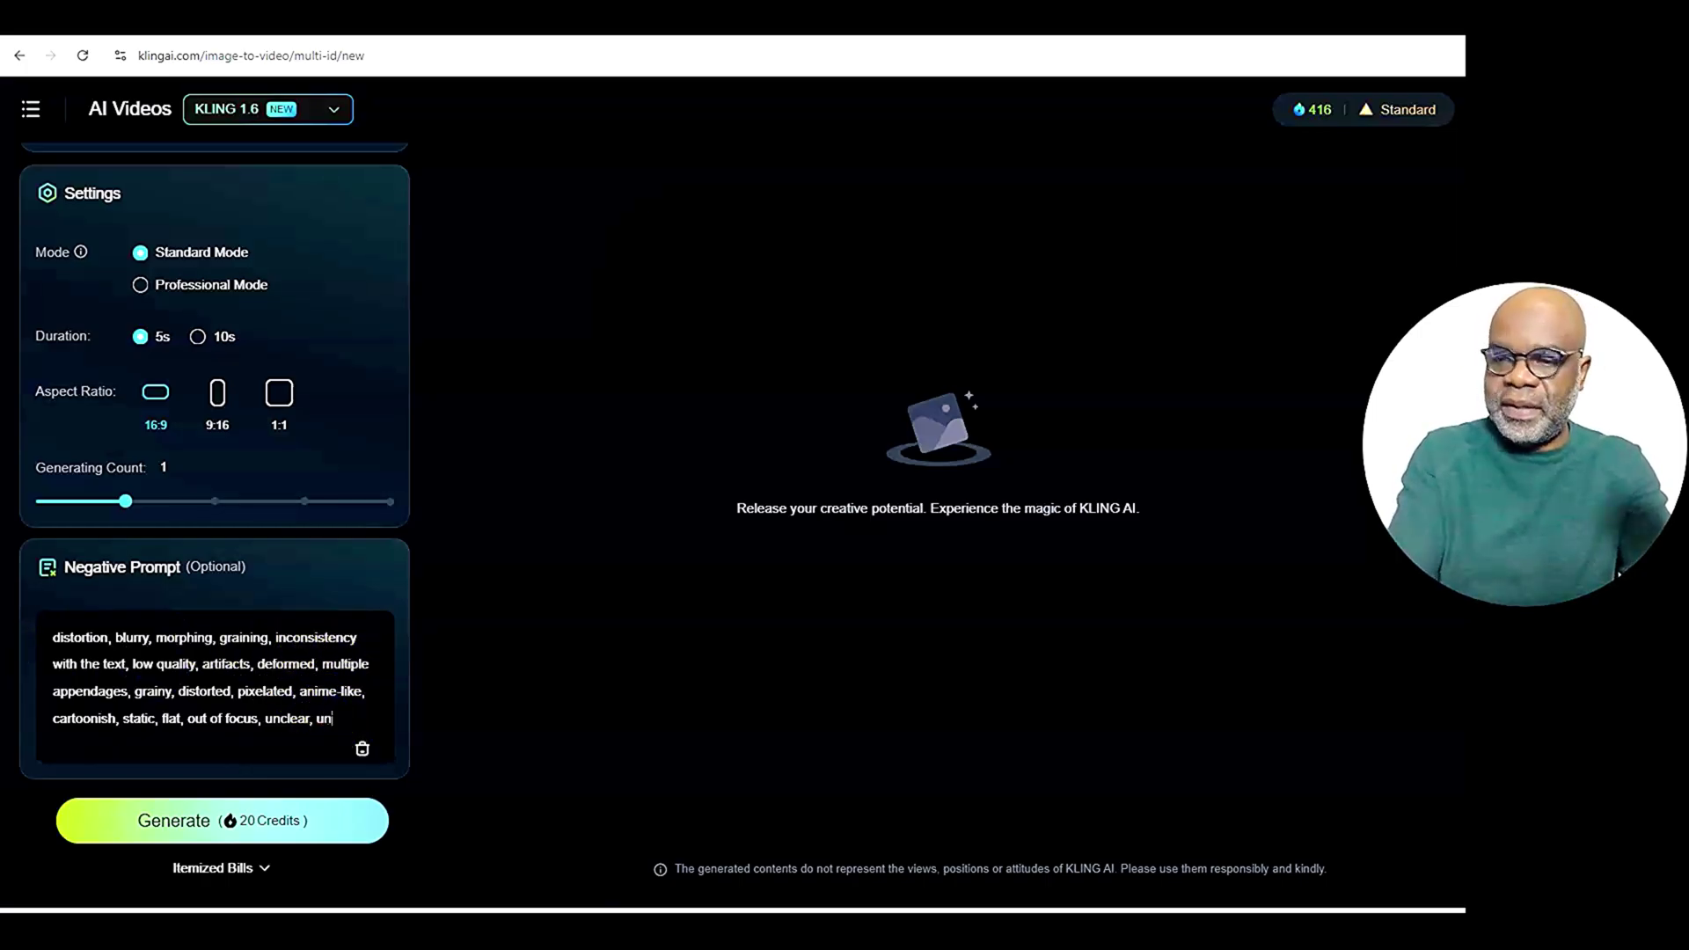
{"action": "type", "text": "atural"}
{"action": "right_click", "coordinate": [339, 717]}
{"action": "left_click", "coordinate": [390, 347]}
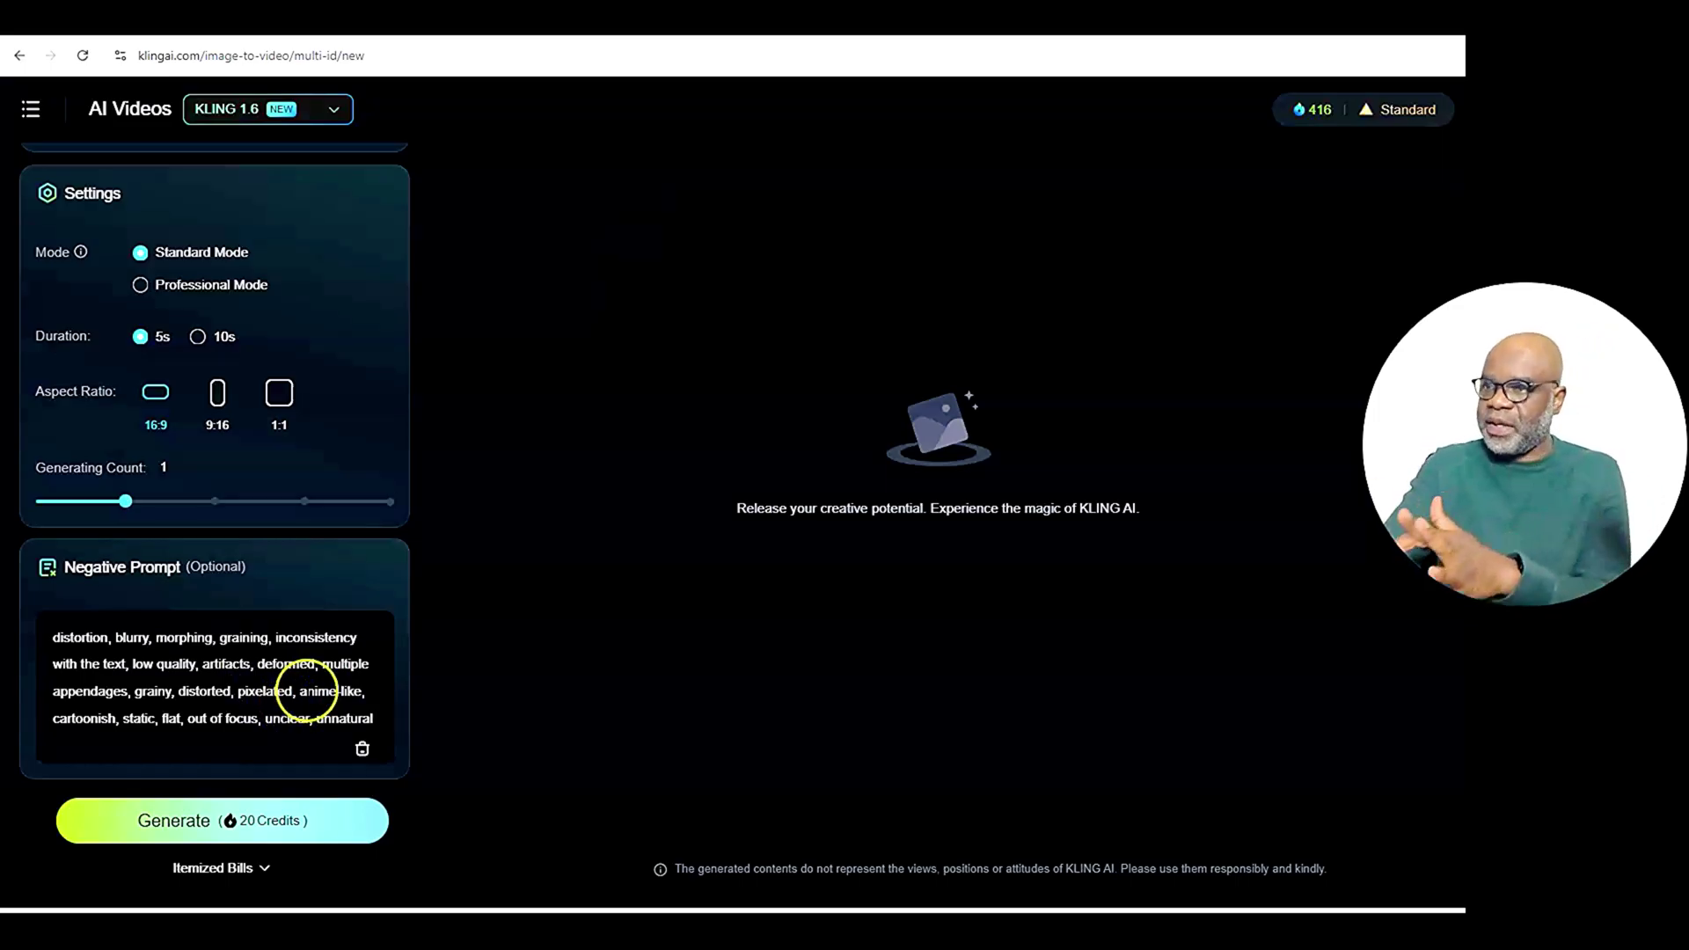
Replace the prompt with a stylish Black man driving a futuristic red convertible at night with two ladies, and read it through.
{"action": "scroll", "coordinate": [326, 684], "scroll_direction": "up", "scroll_amount": 7}
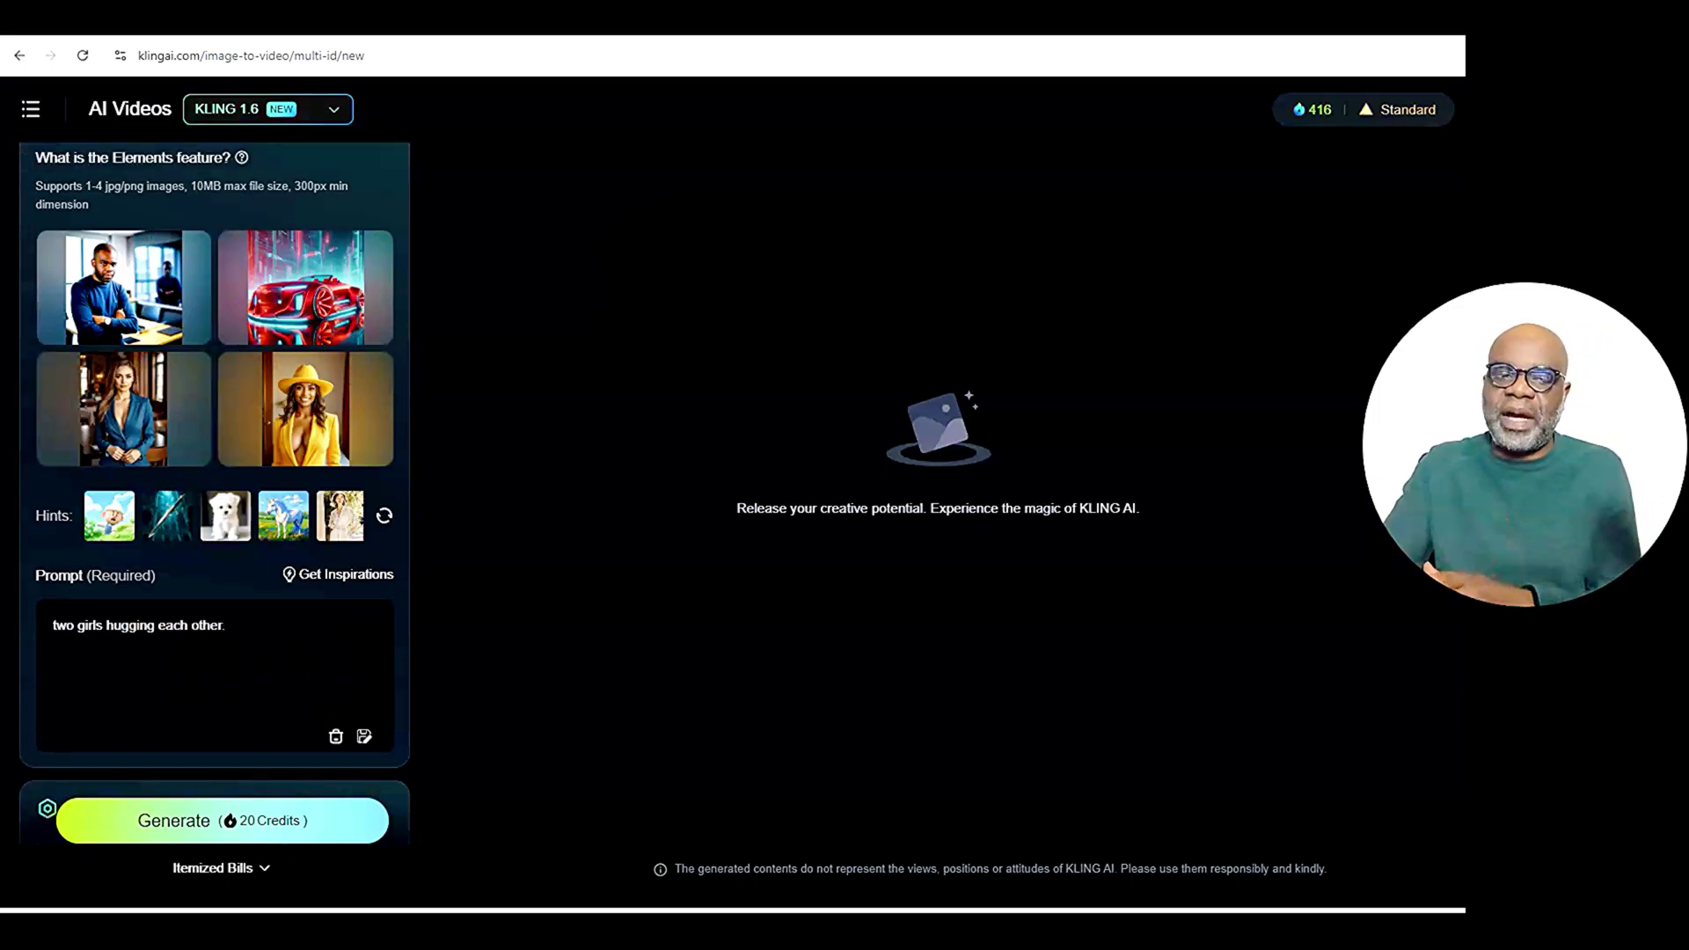
{"action": "triple_click", "coordinate": [249, 633]}
{"action": "key", "text": "ctrl+v"}
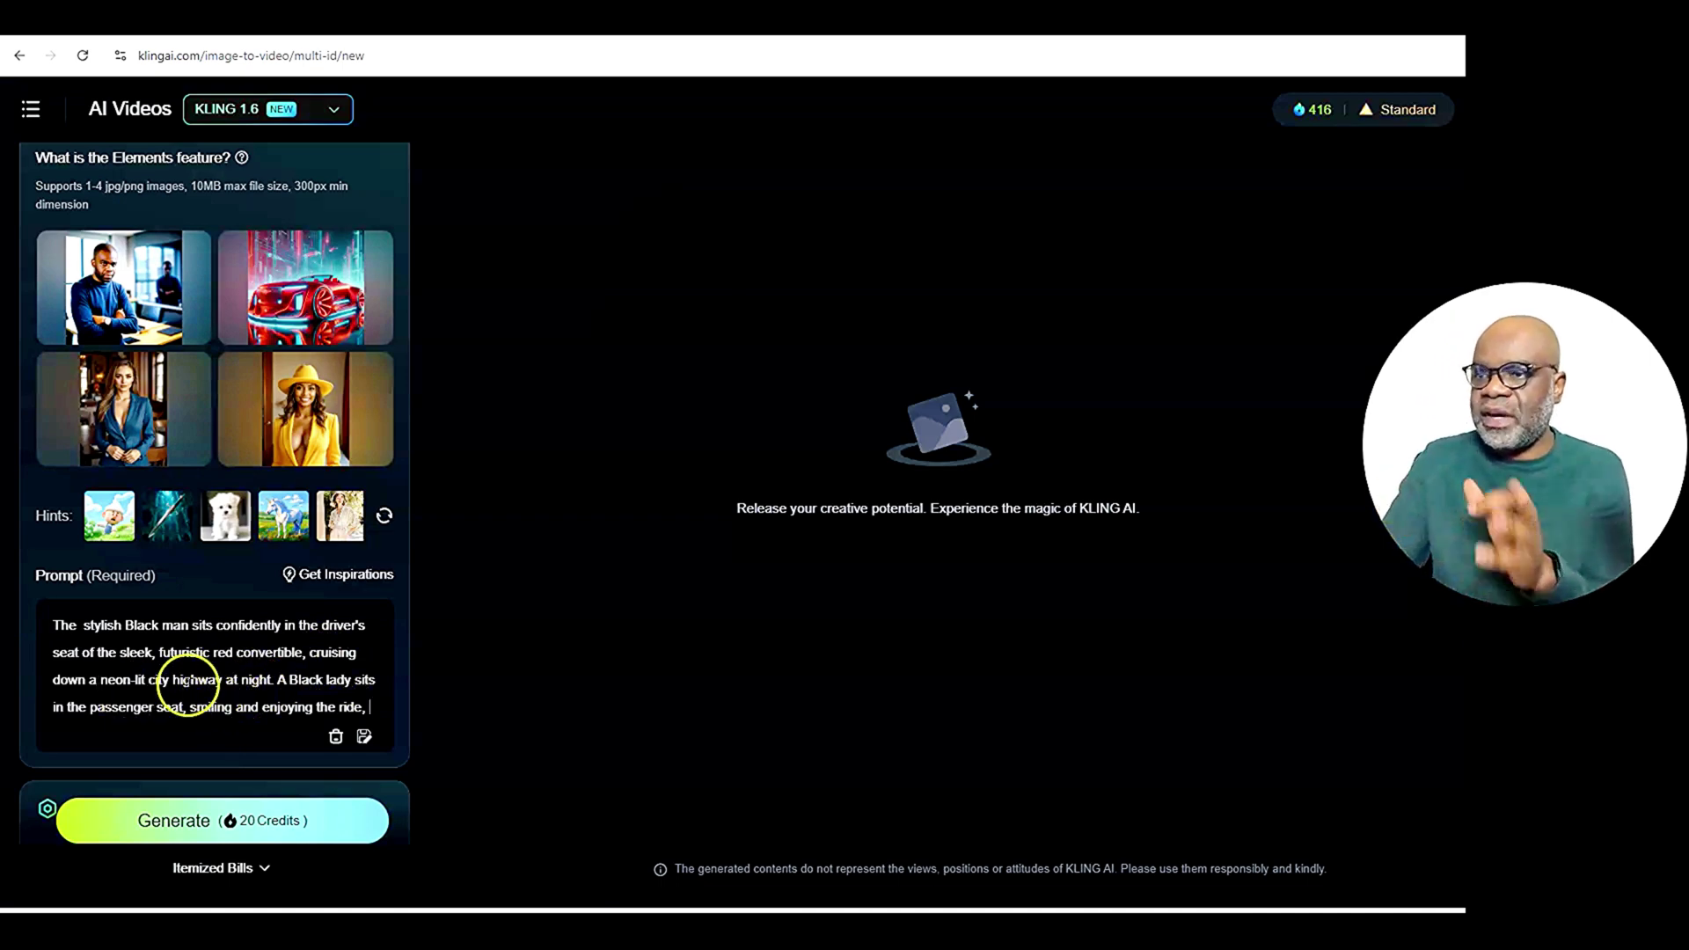
{"action": "scroll", "coordinate": [299, 682], "scroll_direction": "down", "scroll_amount": 1}
{"action": "scroll", "coordinate": [299, 682], "scroll_direction": "up", "scroll_amount": 1}
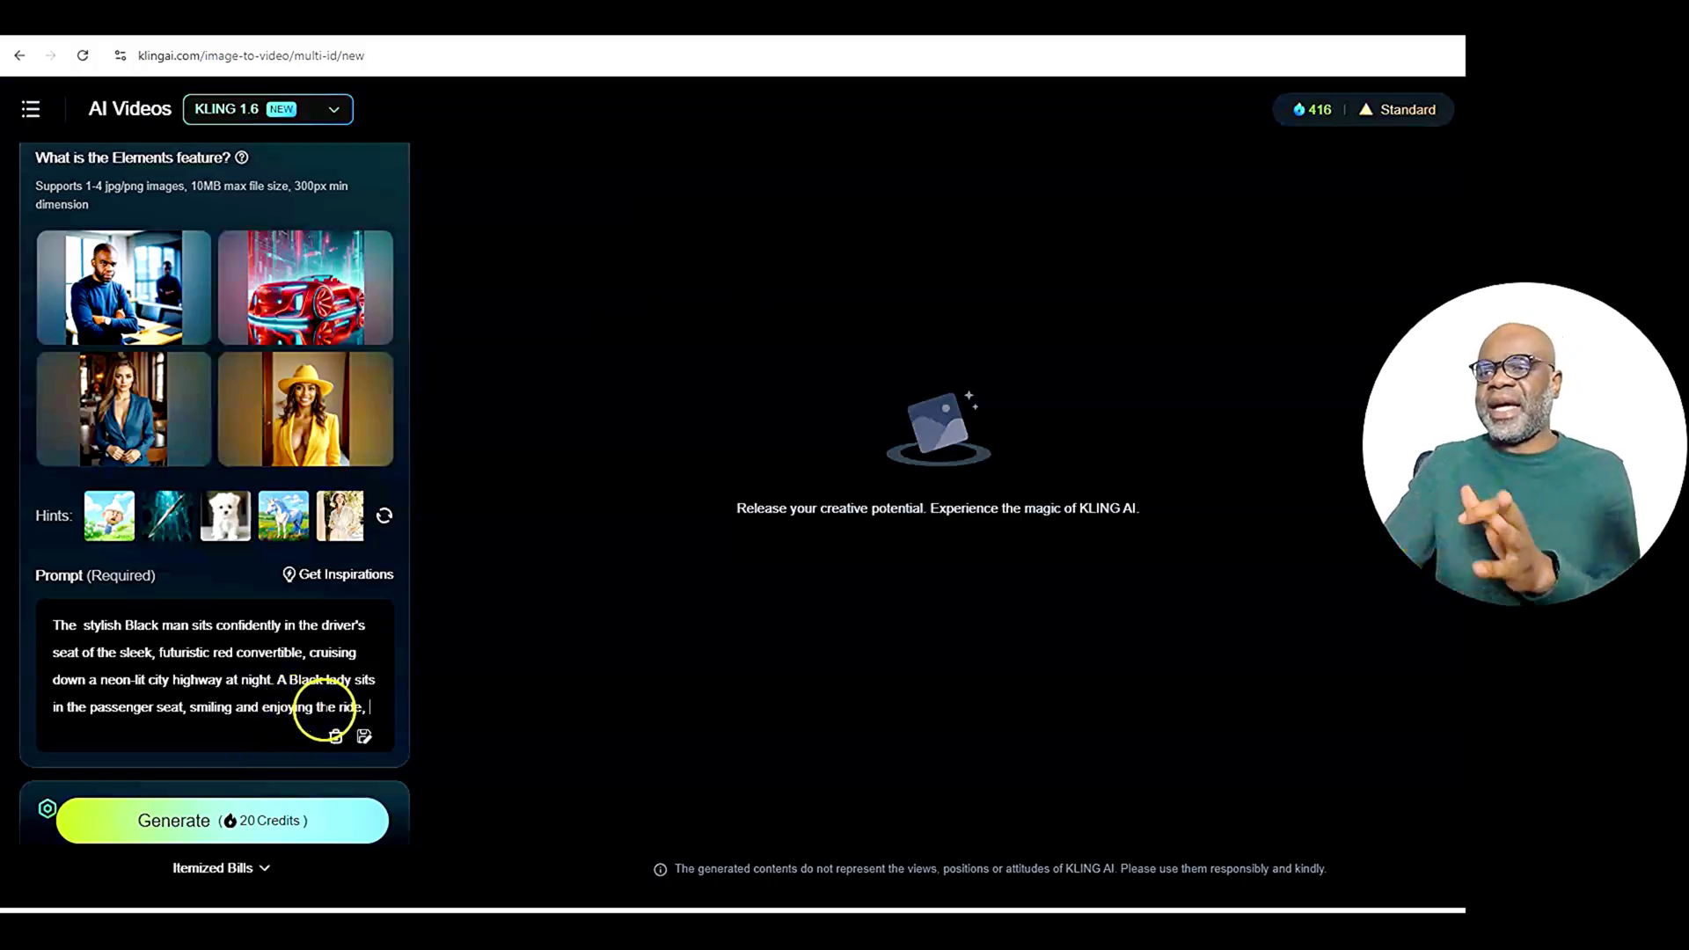
{"action": "scroll", "coordinate": [208, 700], "scroll_direction": "down", "scroll_amount": 1}
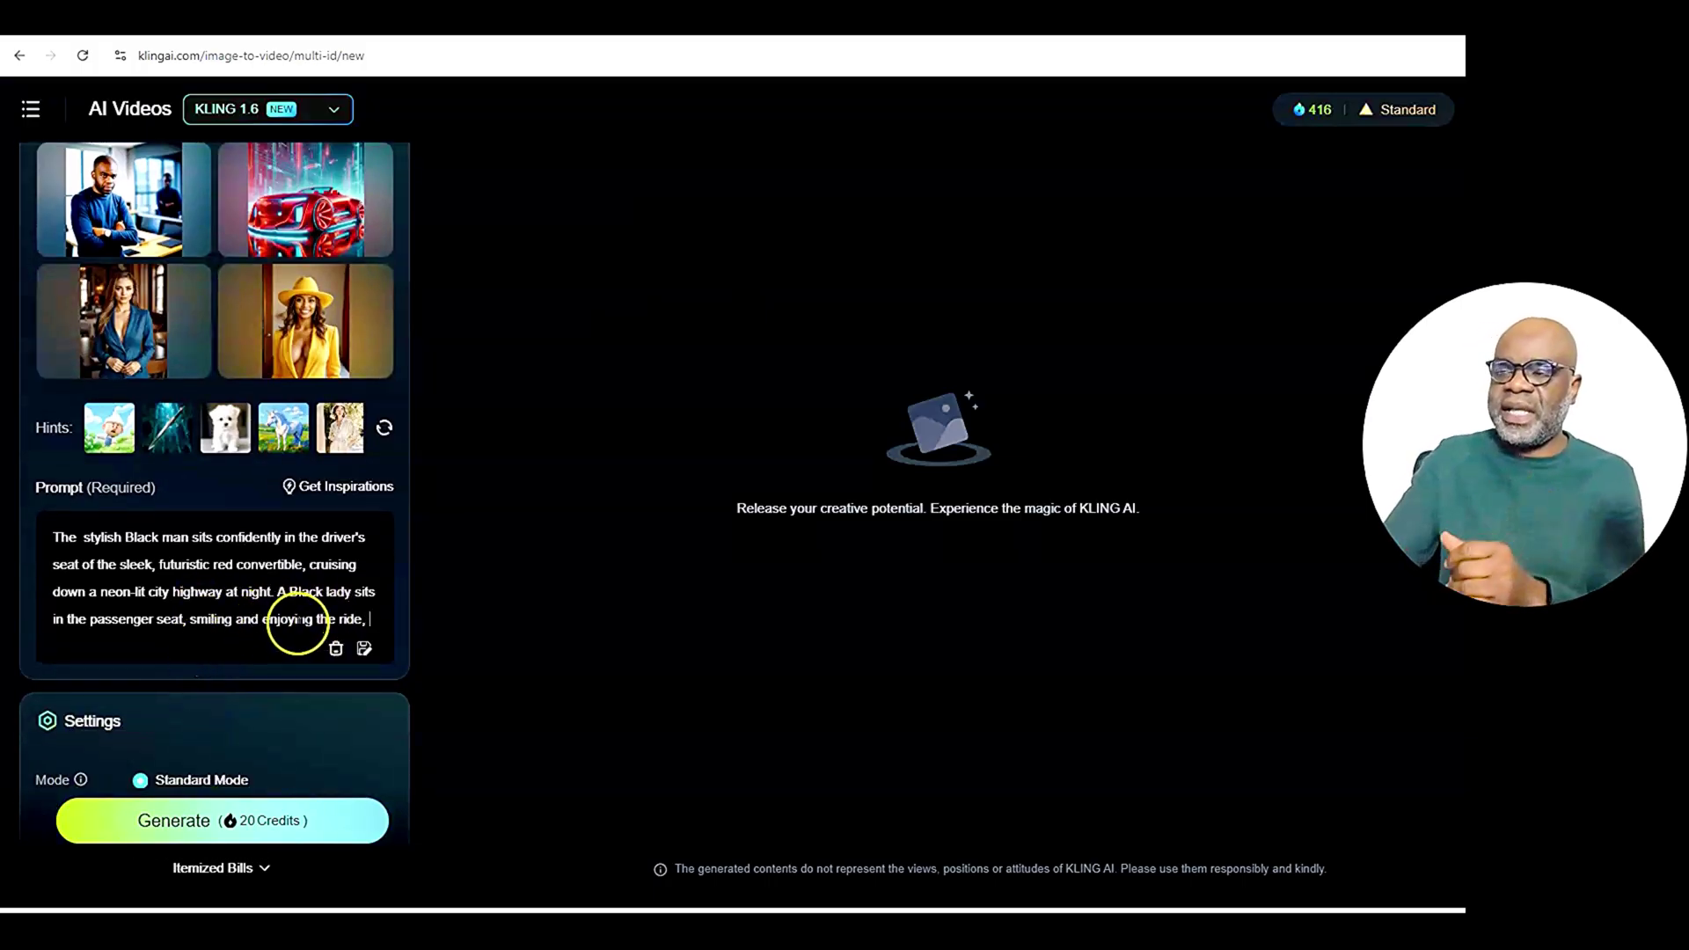
{"action": "scroll", "coordinate": [301, 611], "scroll_direction": "down", "scroll_amount": 3}
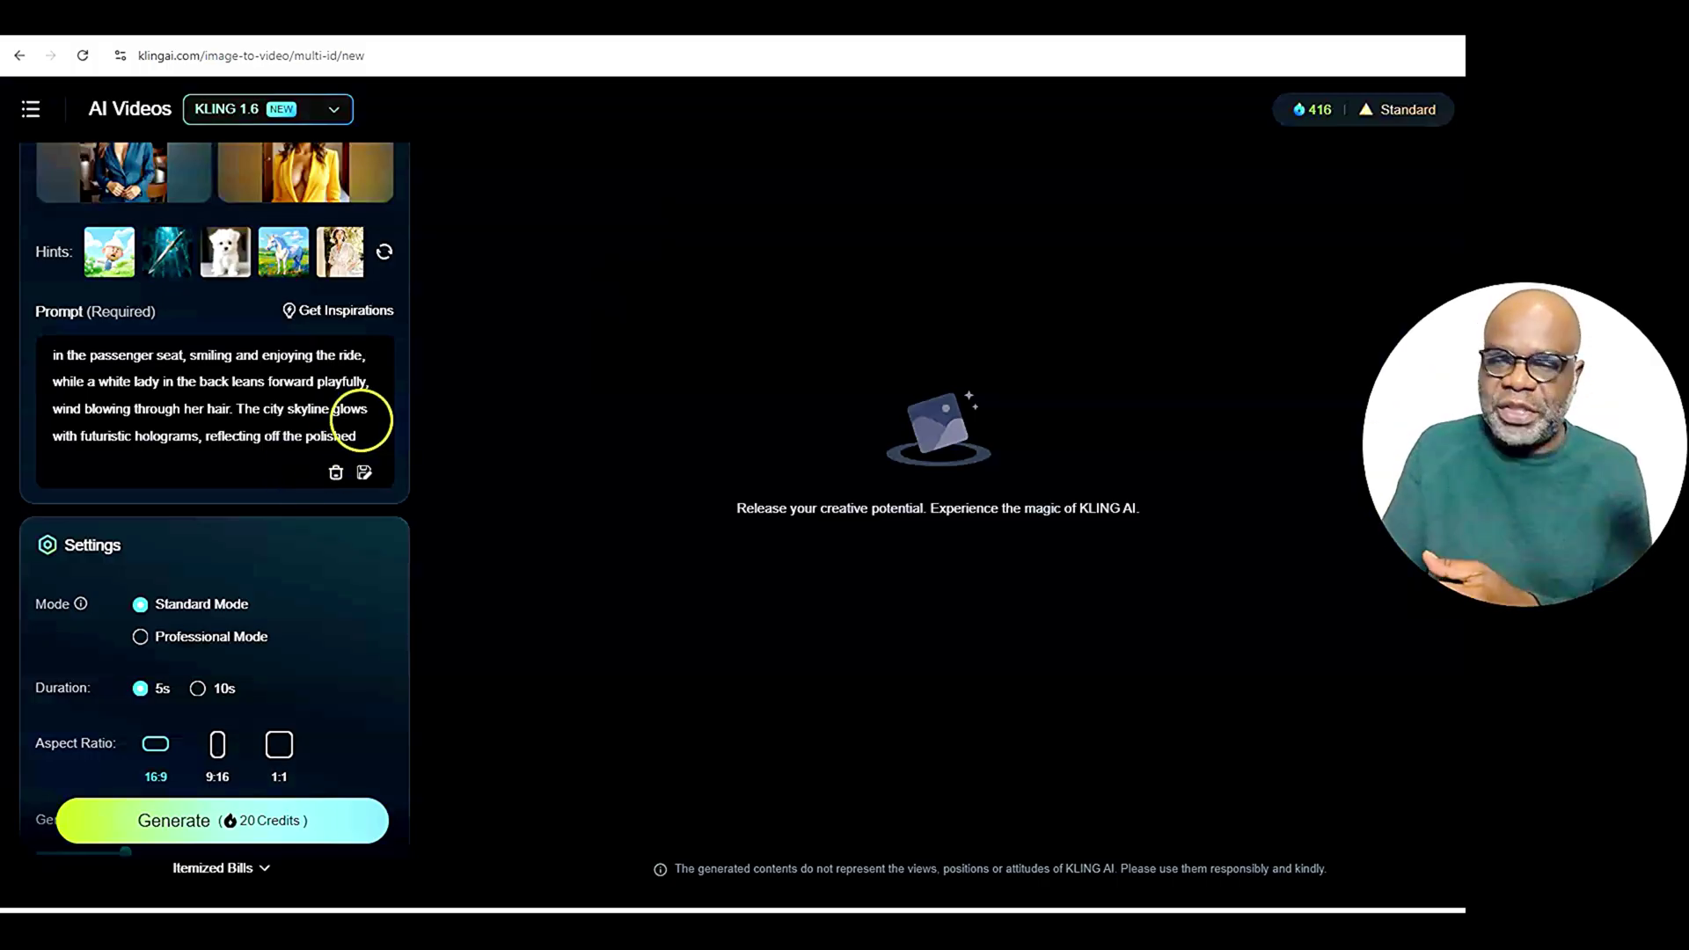
{"action": "scroll", "coordinate": [358, 422], "scroll_direction": "down", "scroll_amount": 2}
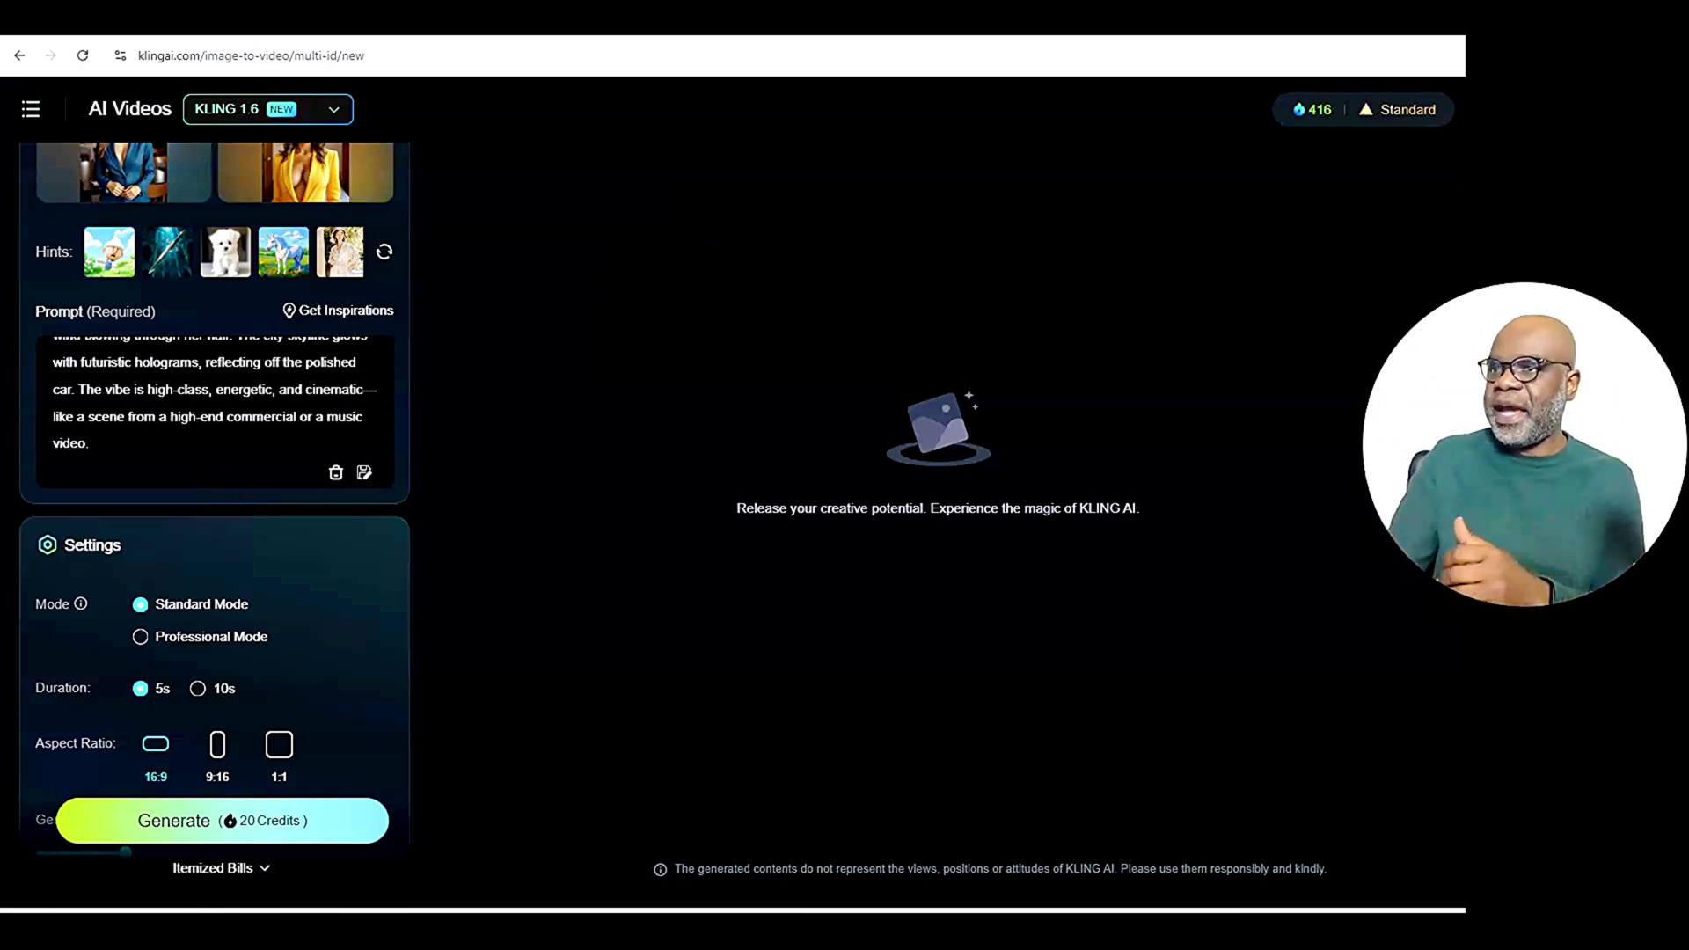
Check the prompt, generation settings and negative prompt, and generate the video.
{"action": "scroll", "coordinate": [295, 314], "scroll_direction": "up", "scroll_amount": 5}
{"action": "scroll", "coordinate": [340, 334], "scroll_direction": "down", "scroll_amount": 4}
{"action": "scroll", "coordinate": [336, 387], "scroll_direction": "down", "scroll_amount": 3}
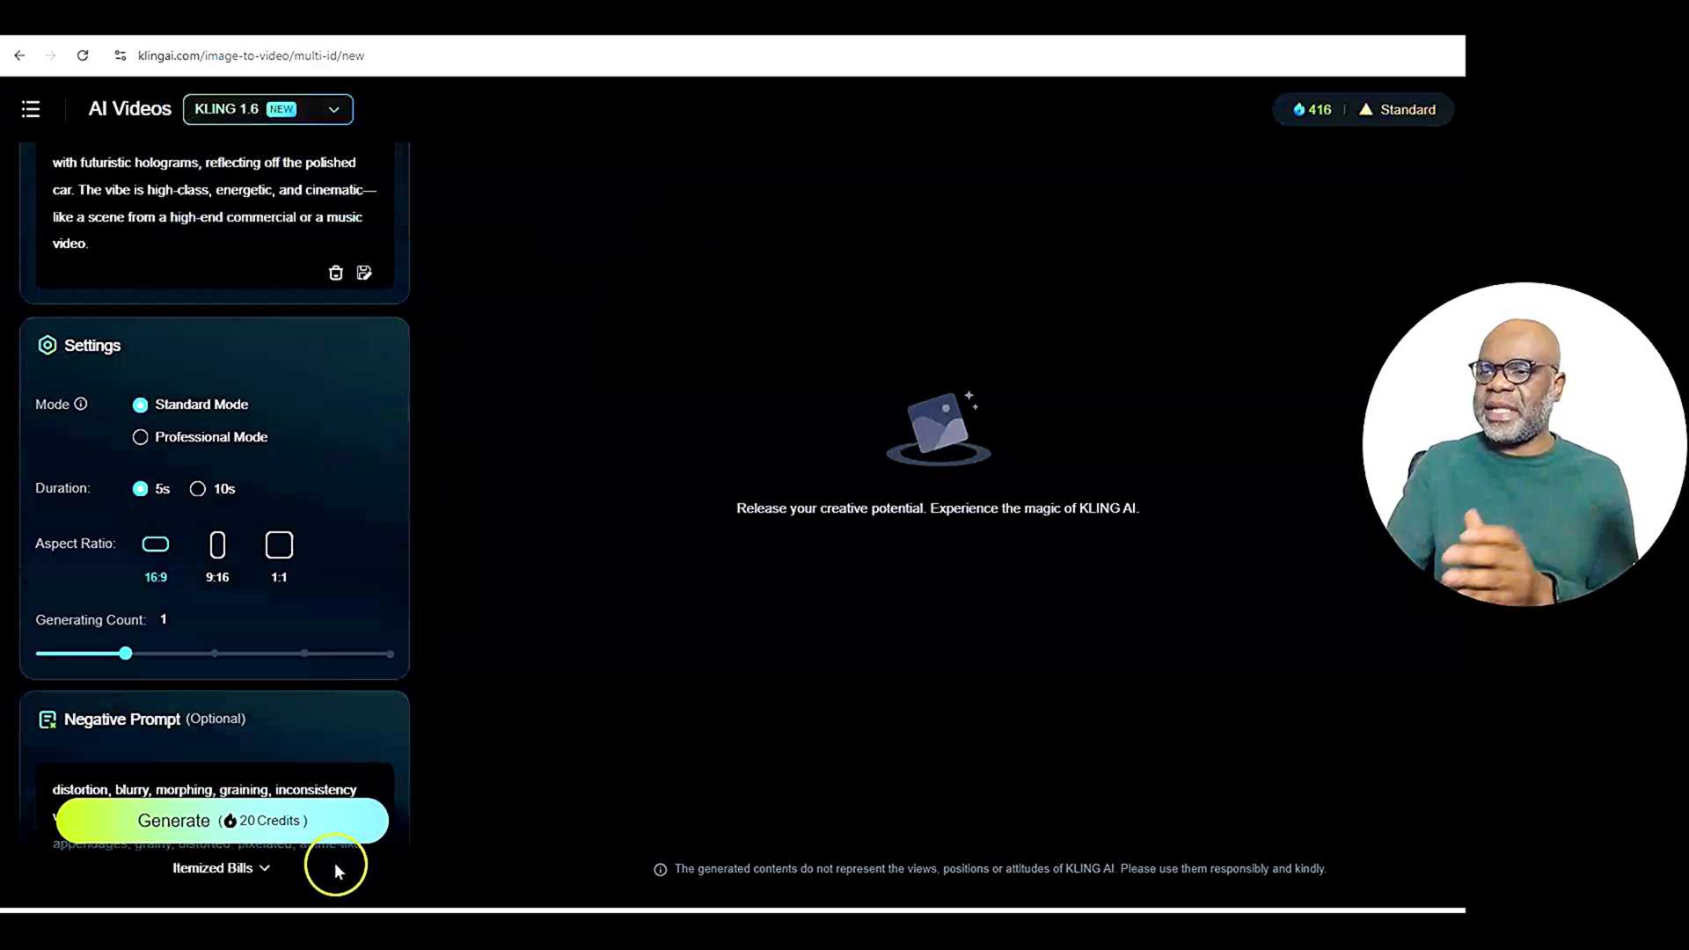
{"action": "left_click", "coordinate": [291, 836]}
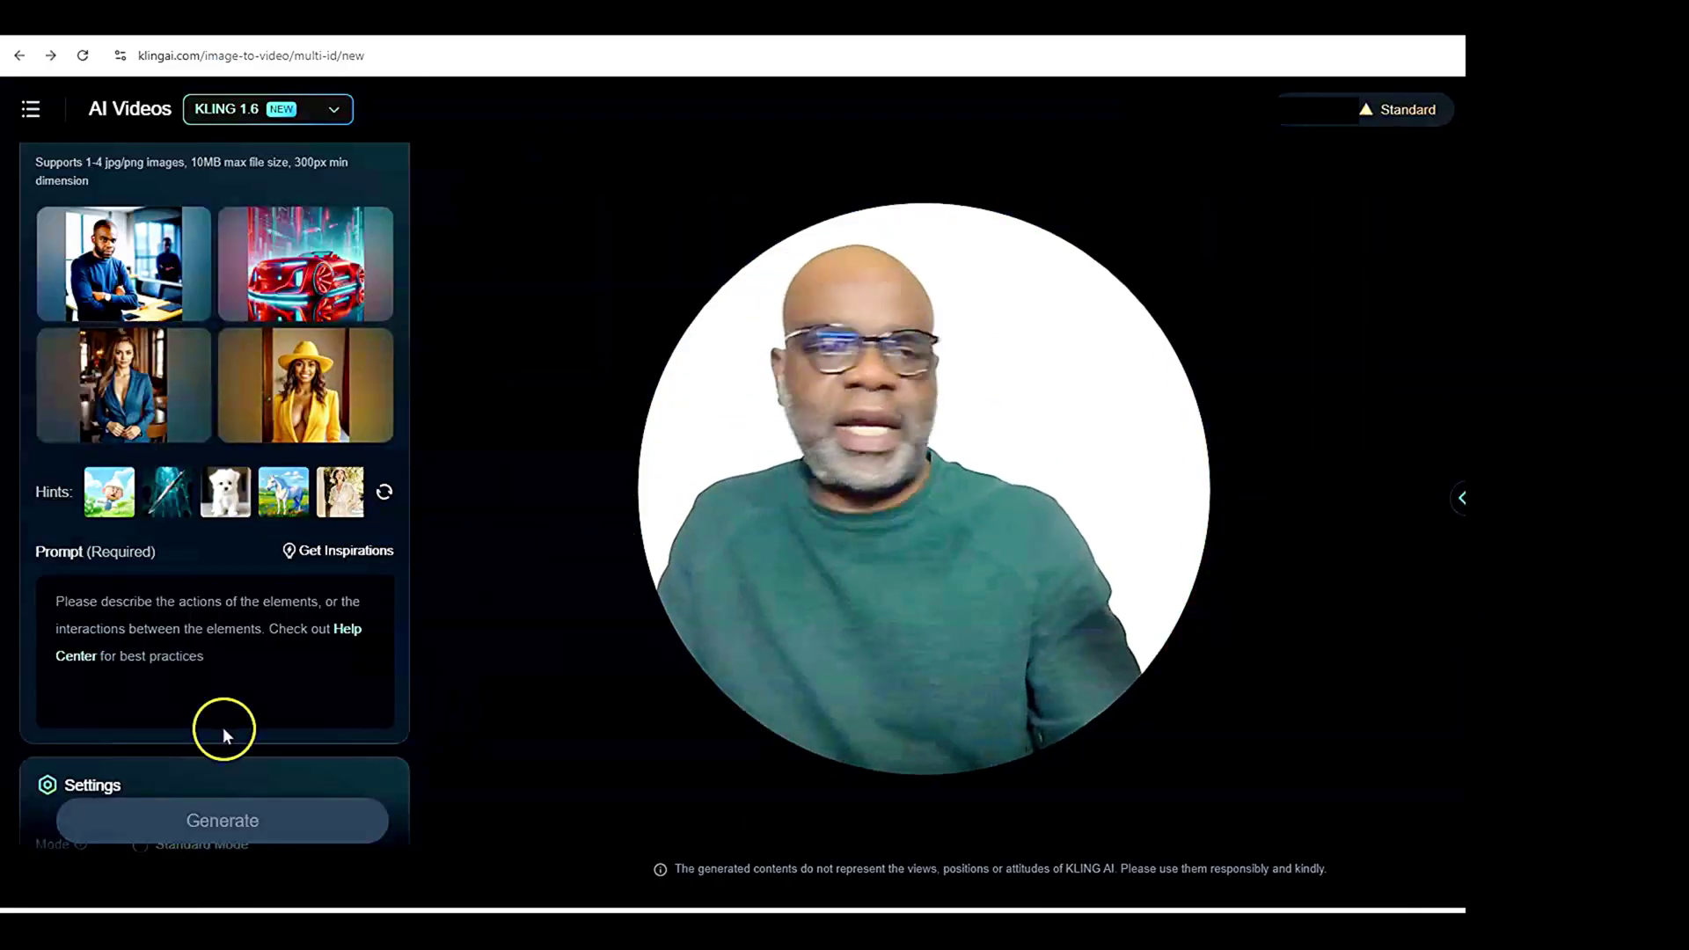
Enter a revised prompt with the man in dark shades driving a futuristic 4 passenger red convertible, and switch to Standard Mode.
{"action": "left_click", "coordinate": [73, 618]}
{"action": "key", "text": "ctrl+v"}
{"action": "scroll", "coordinate": [176, 634], "scroll_direction": "up", "scroll_amount": 3}
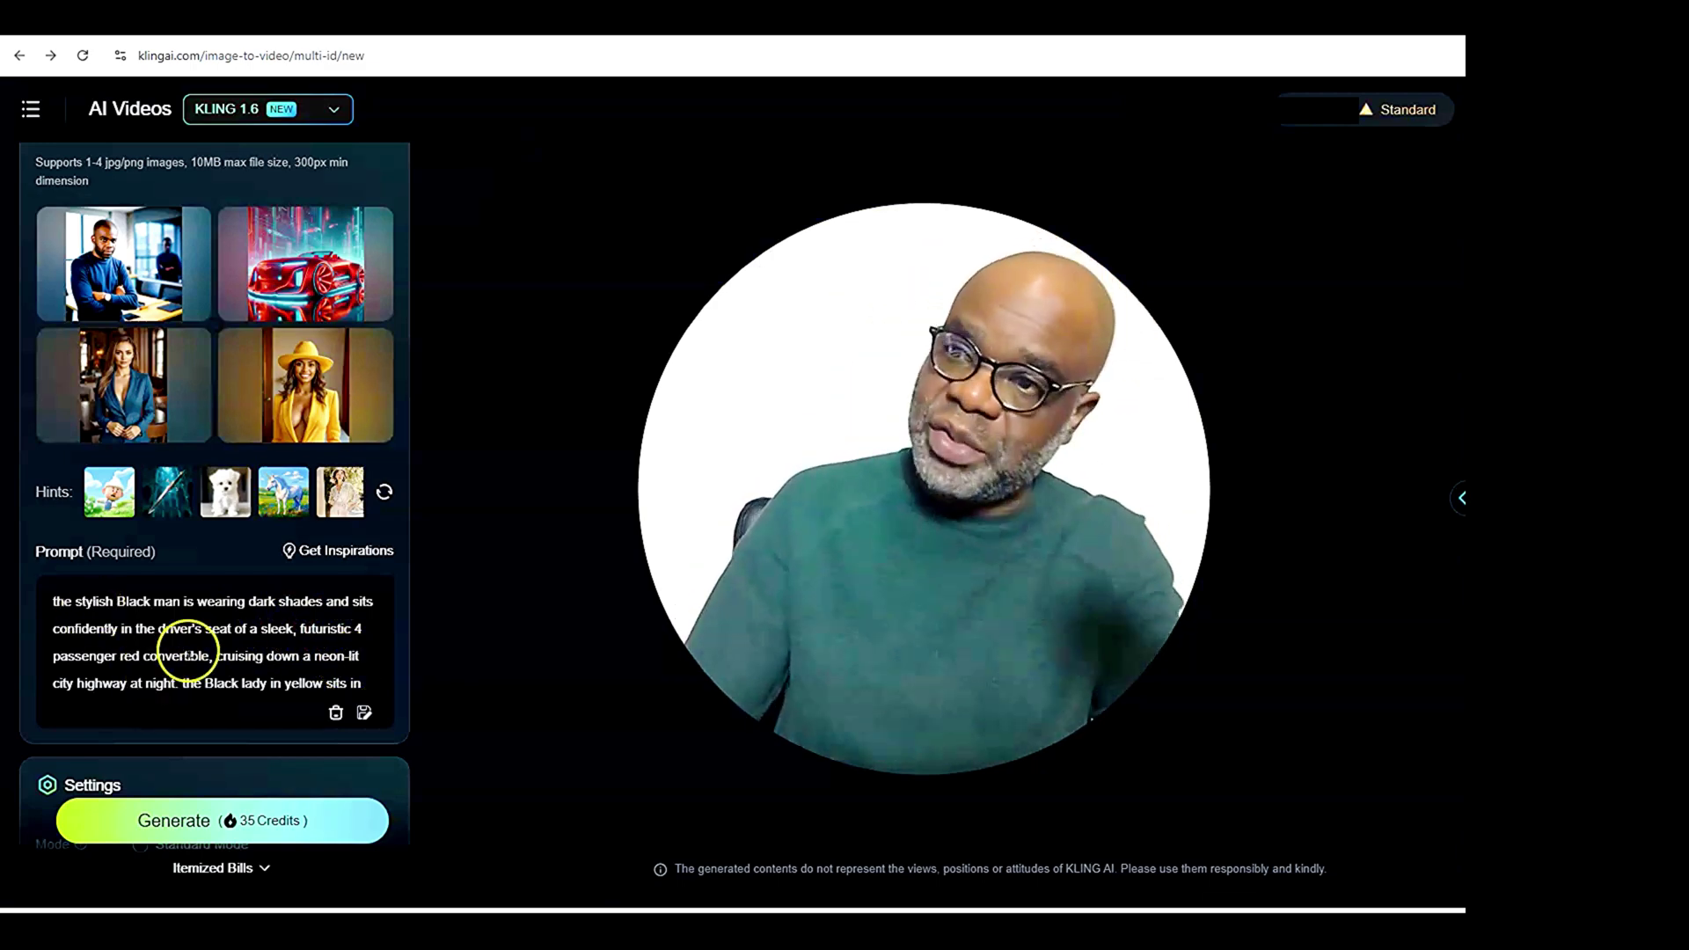
{"action": "scroll", "coordinate": [299, 670], "scroll_direction": "down", "scroll_amount": 3}
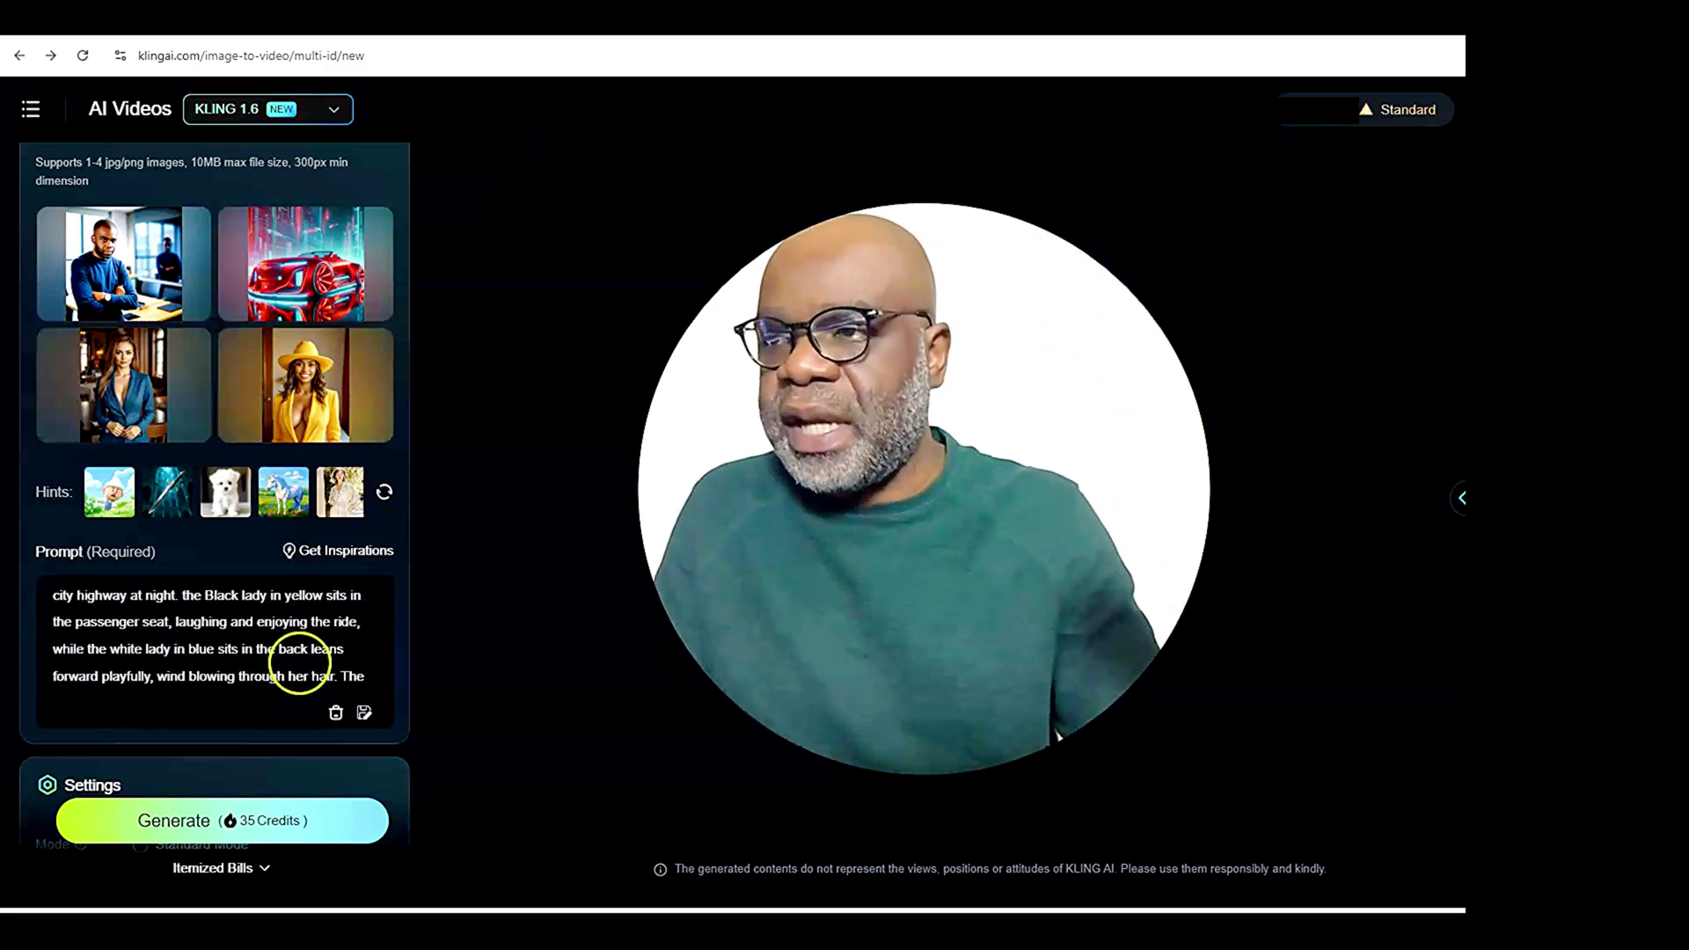
{"action": "scroll", "coordinate": [299, 669], "scroll_direction": "up", "scroll_amount": 3}
{"action": "scroll", "coordinate": [300, 664], "scroll_direction": "down", "scroll_amount": 3}
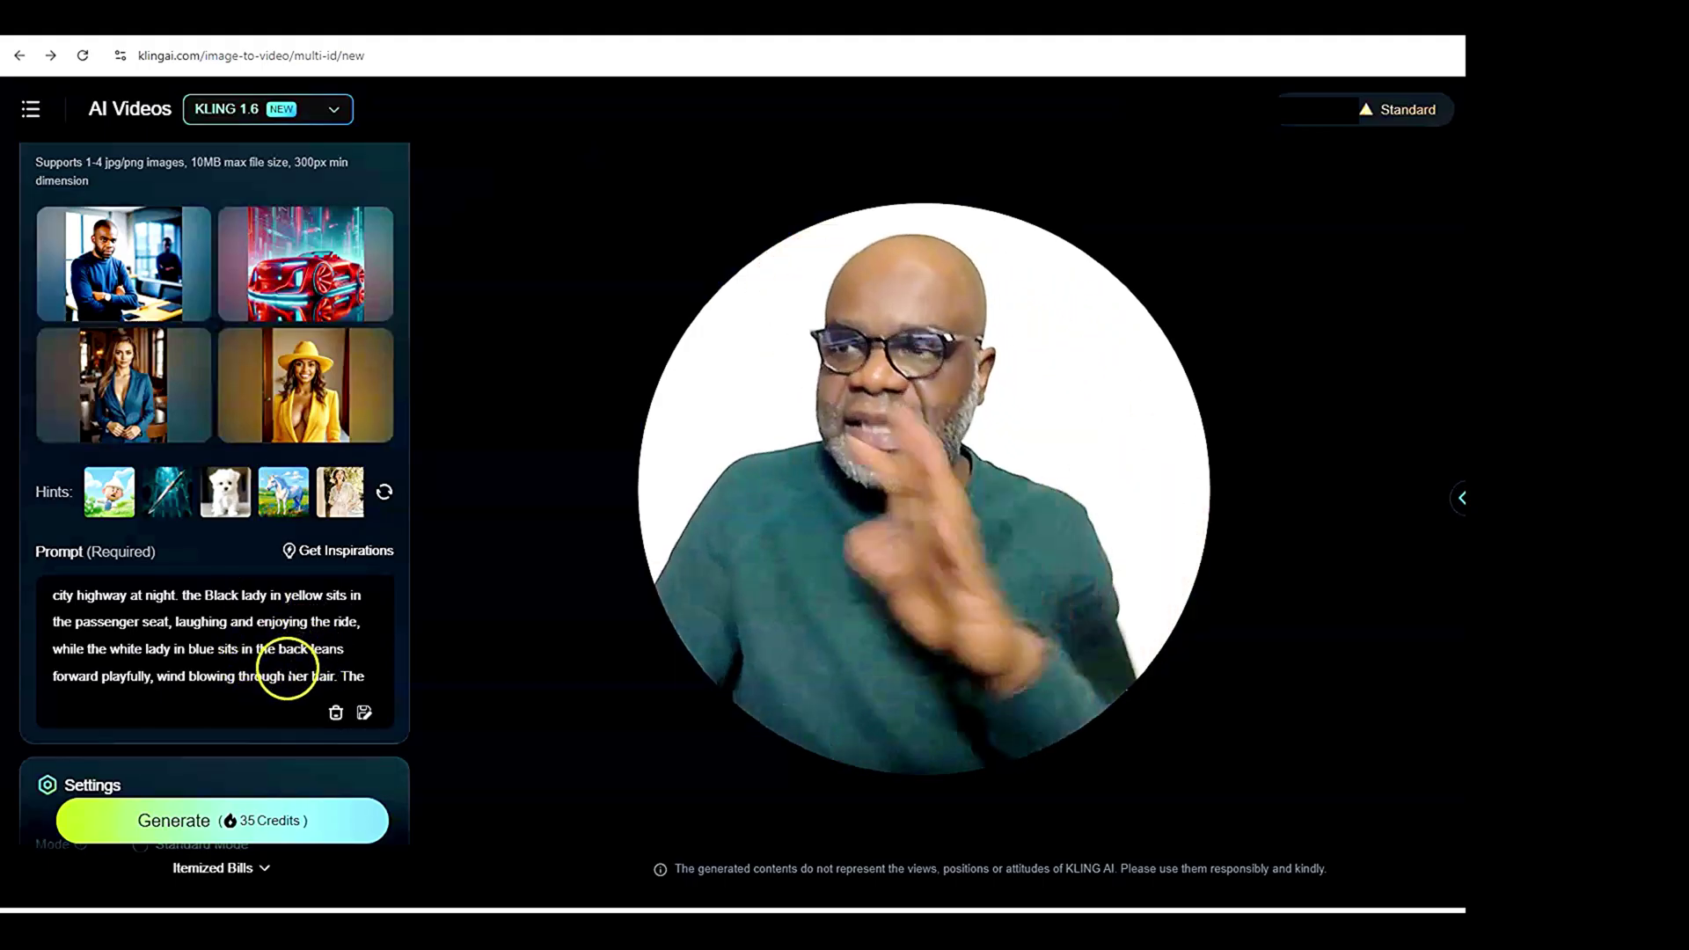
{"action": "scroll", "coordinate": [286, 669], "scroll_direction": "down", "scroll_amount": 2}
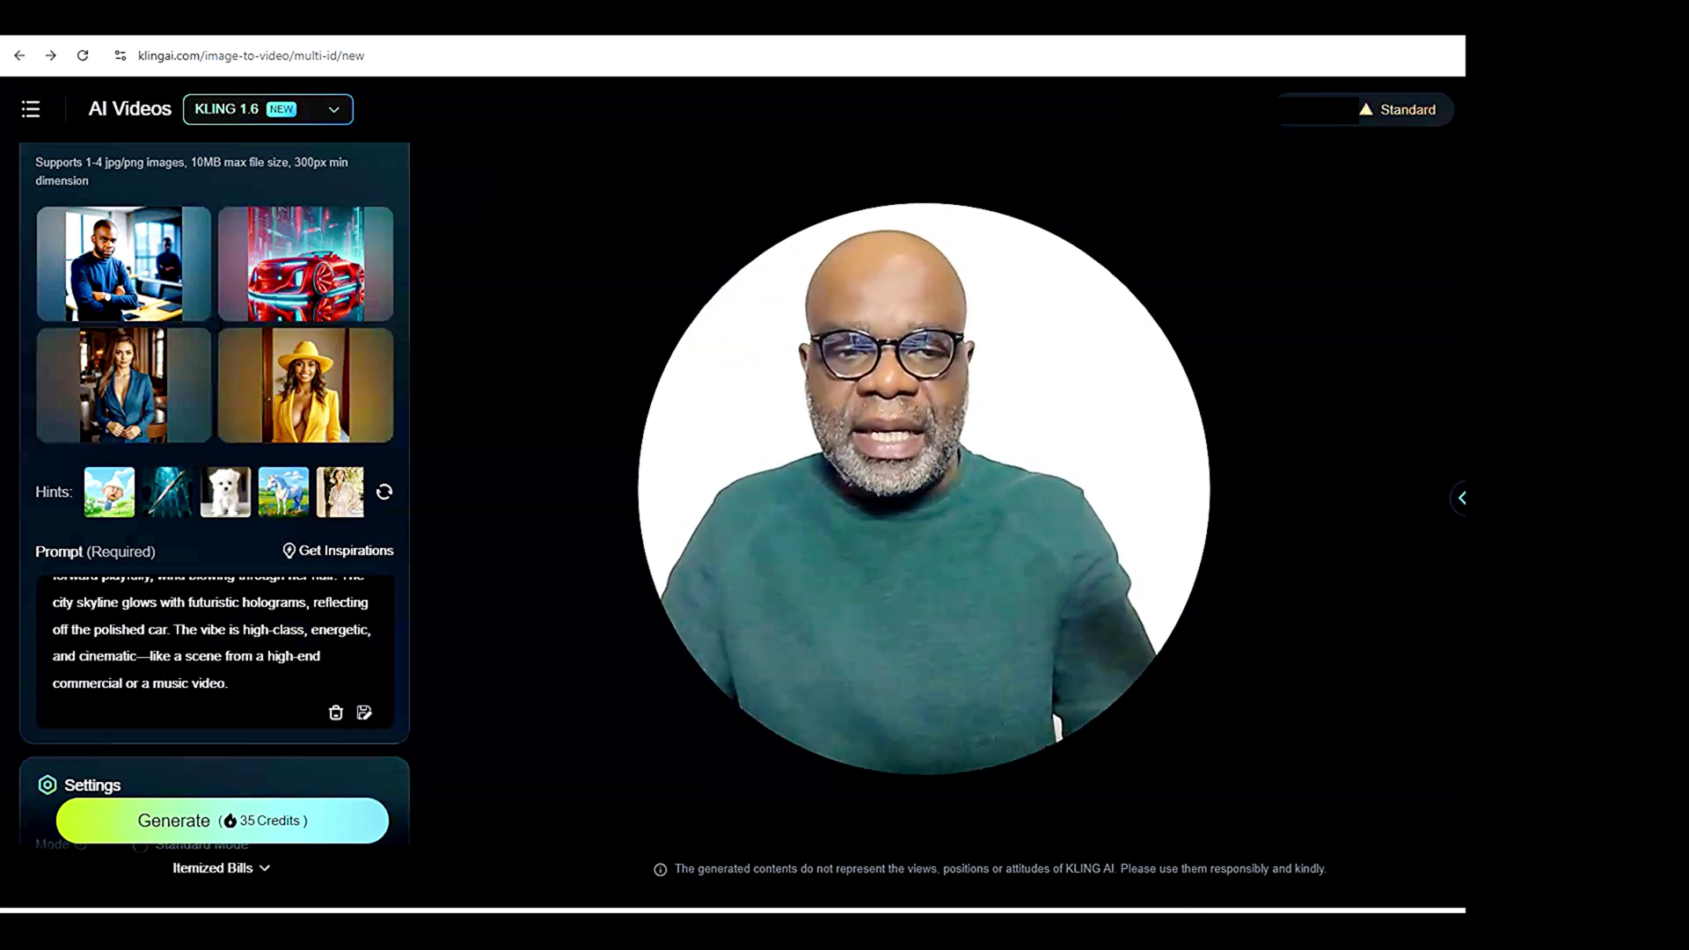
{"action": "scroll", "coordinate": [182, 751], "scroll_direction": "down", "scroll_amount": 5}
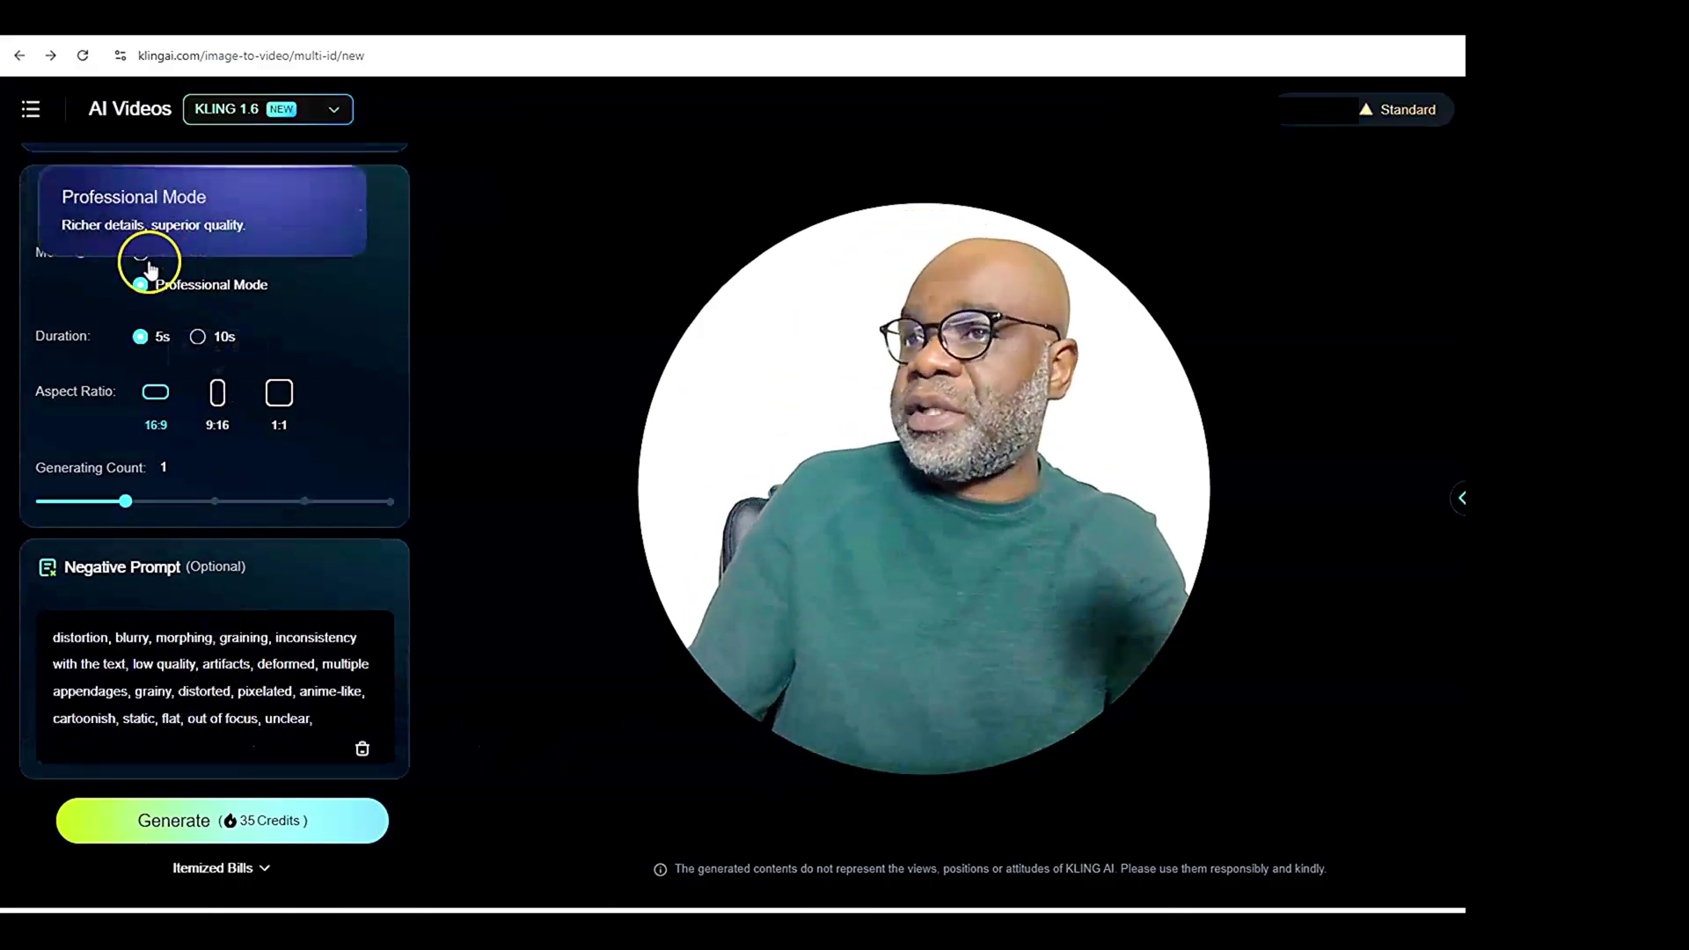
{"action": "scroll", "coordinate": [313, 362], "scroll_direction": "up", "scroll_amount": 10}
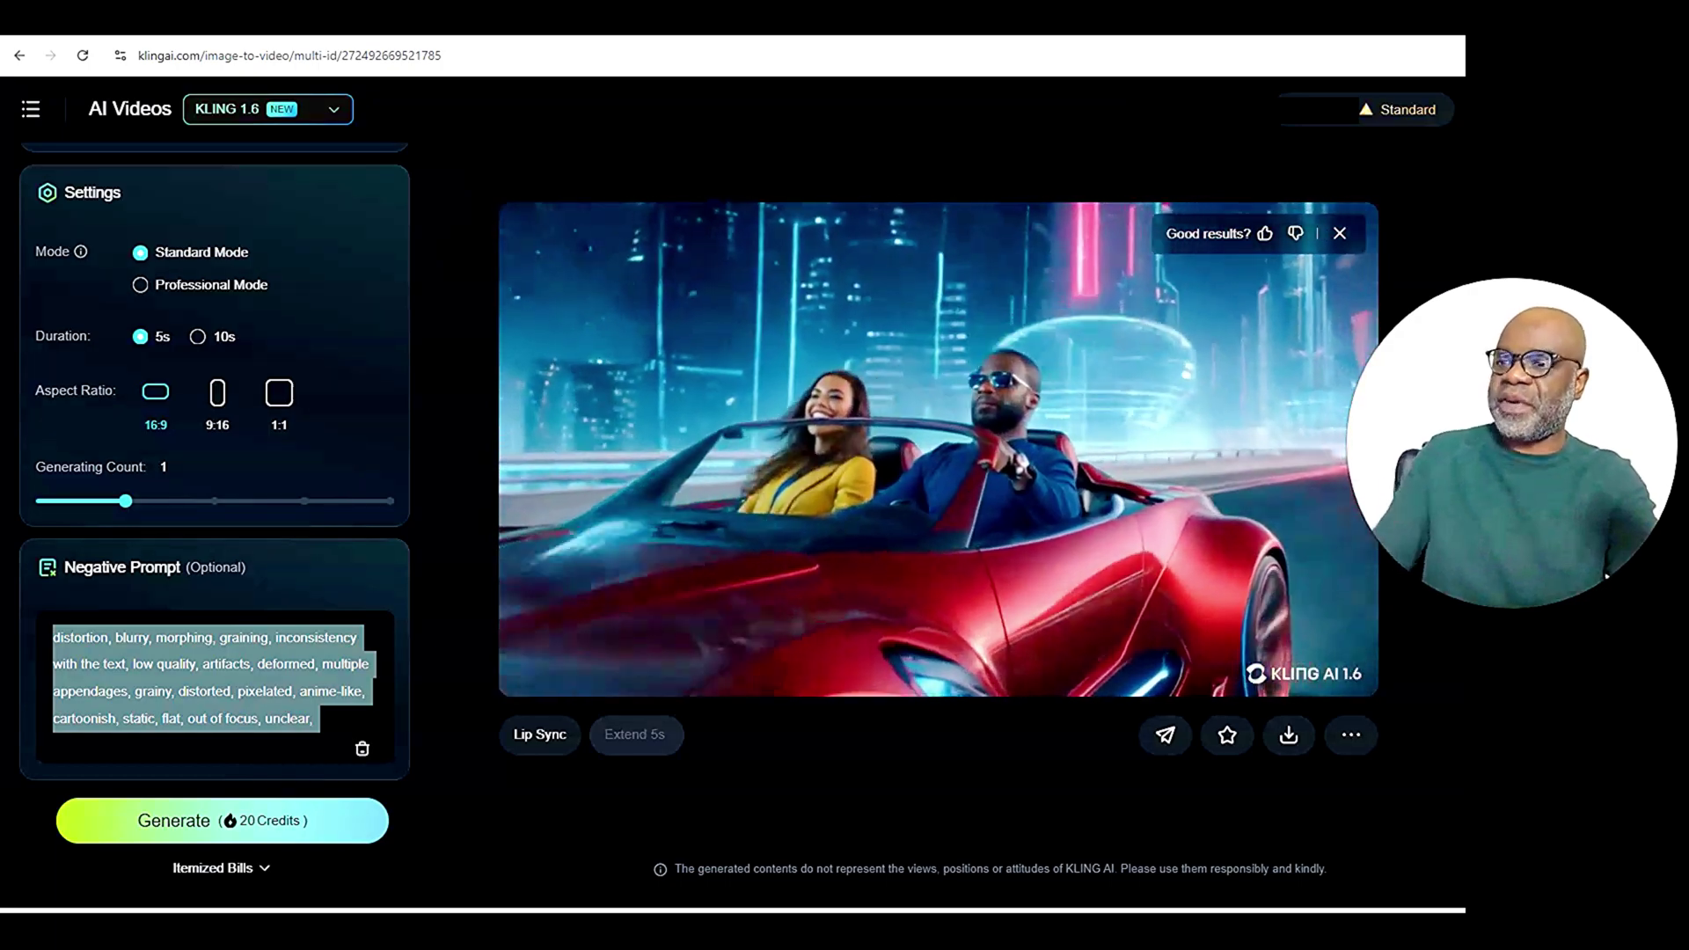
Review the generated convertible video alongside its negative prompt, settings, prompt and element images.
{"action": "left_click", "coordinate": [188, 701]}
{"action": "scroll", "coordinate": [189, 704], "scroll_direction": "up", "scroll_amount": 2}
{"action": "scroll", "coordinate": [188, 709], "scroll_direction": "down", "scroll_amount": 2}
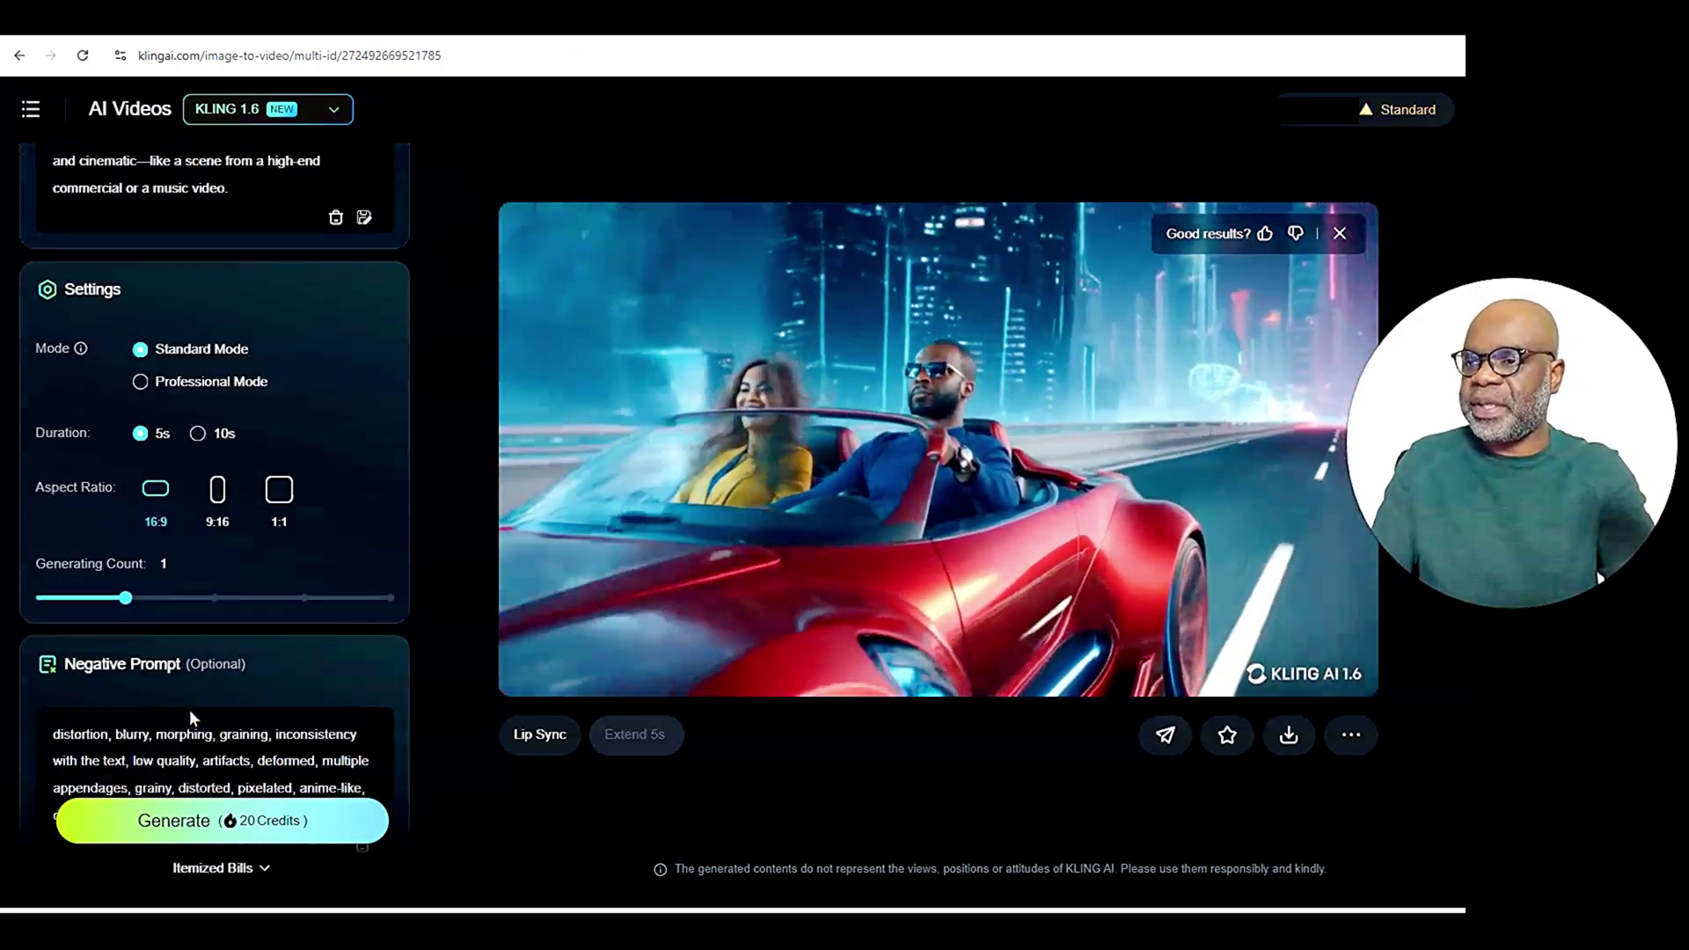
{"action": "scroll", "coordinate": [245, 346], "scroll_direction": "up", "scroll_amount": 5}
{"action": "scroll", "coordinate": [257, 411], "scroll_direction": "up", "scroll_amount": 5}
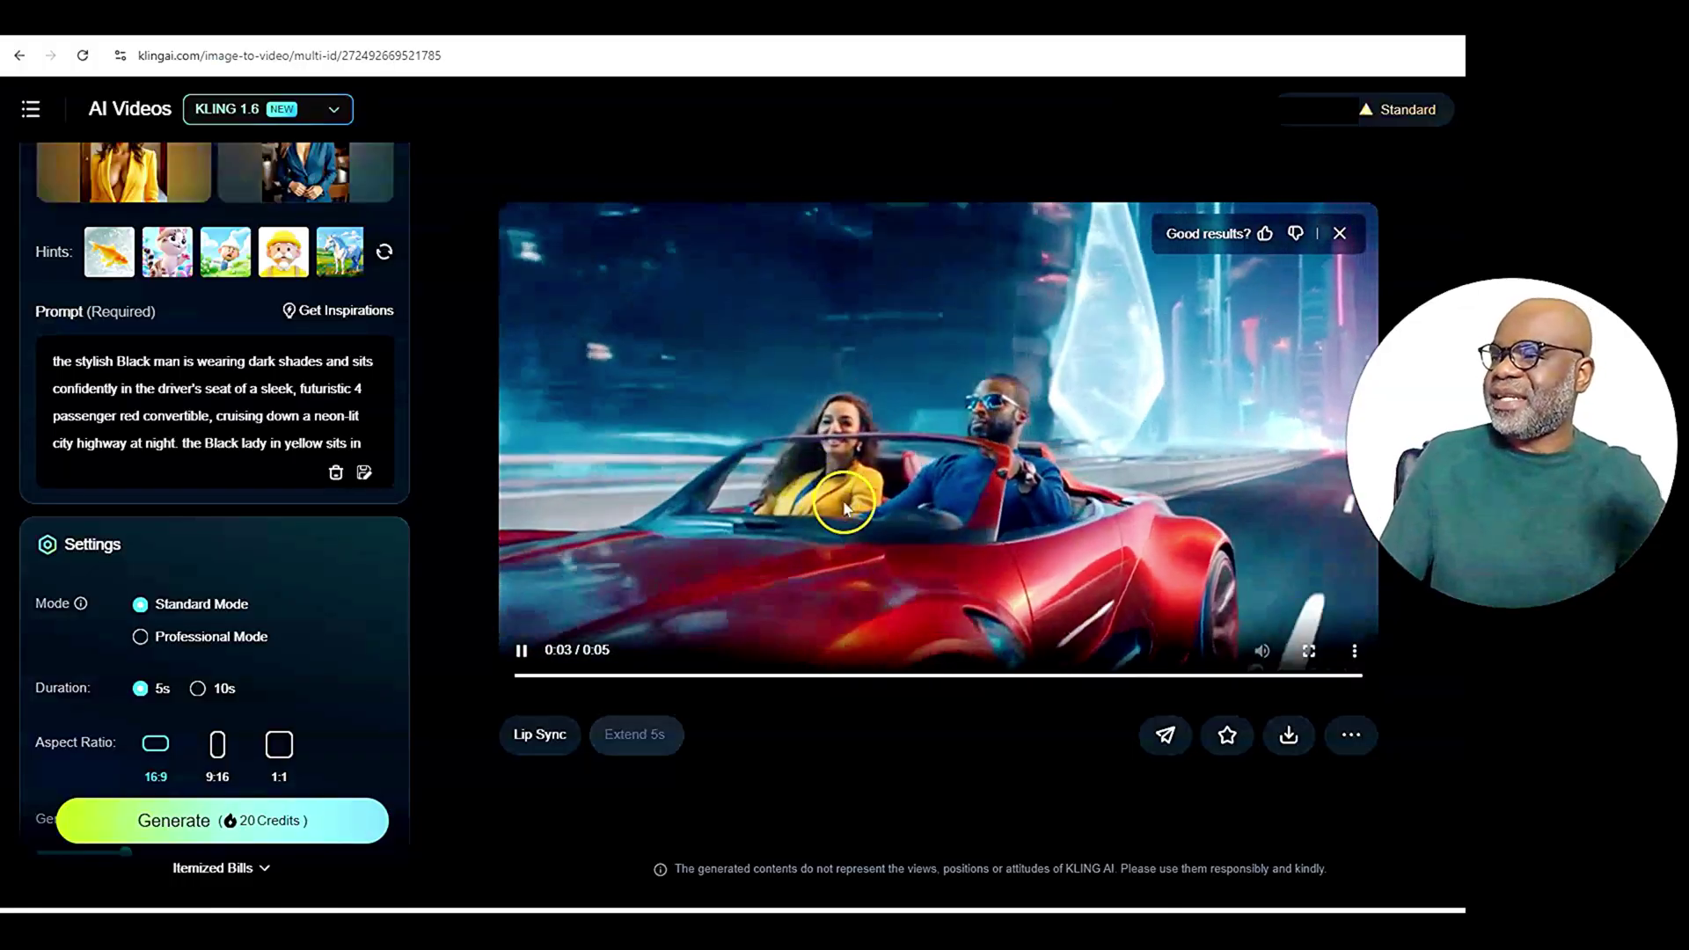
{"action": "scroll", "coordinate": [217, 263], "scroll_direction": "up", "scroll_amount": 2}
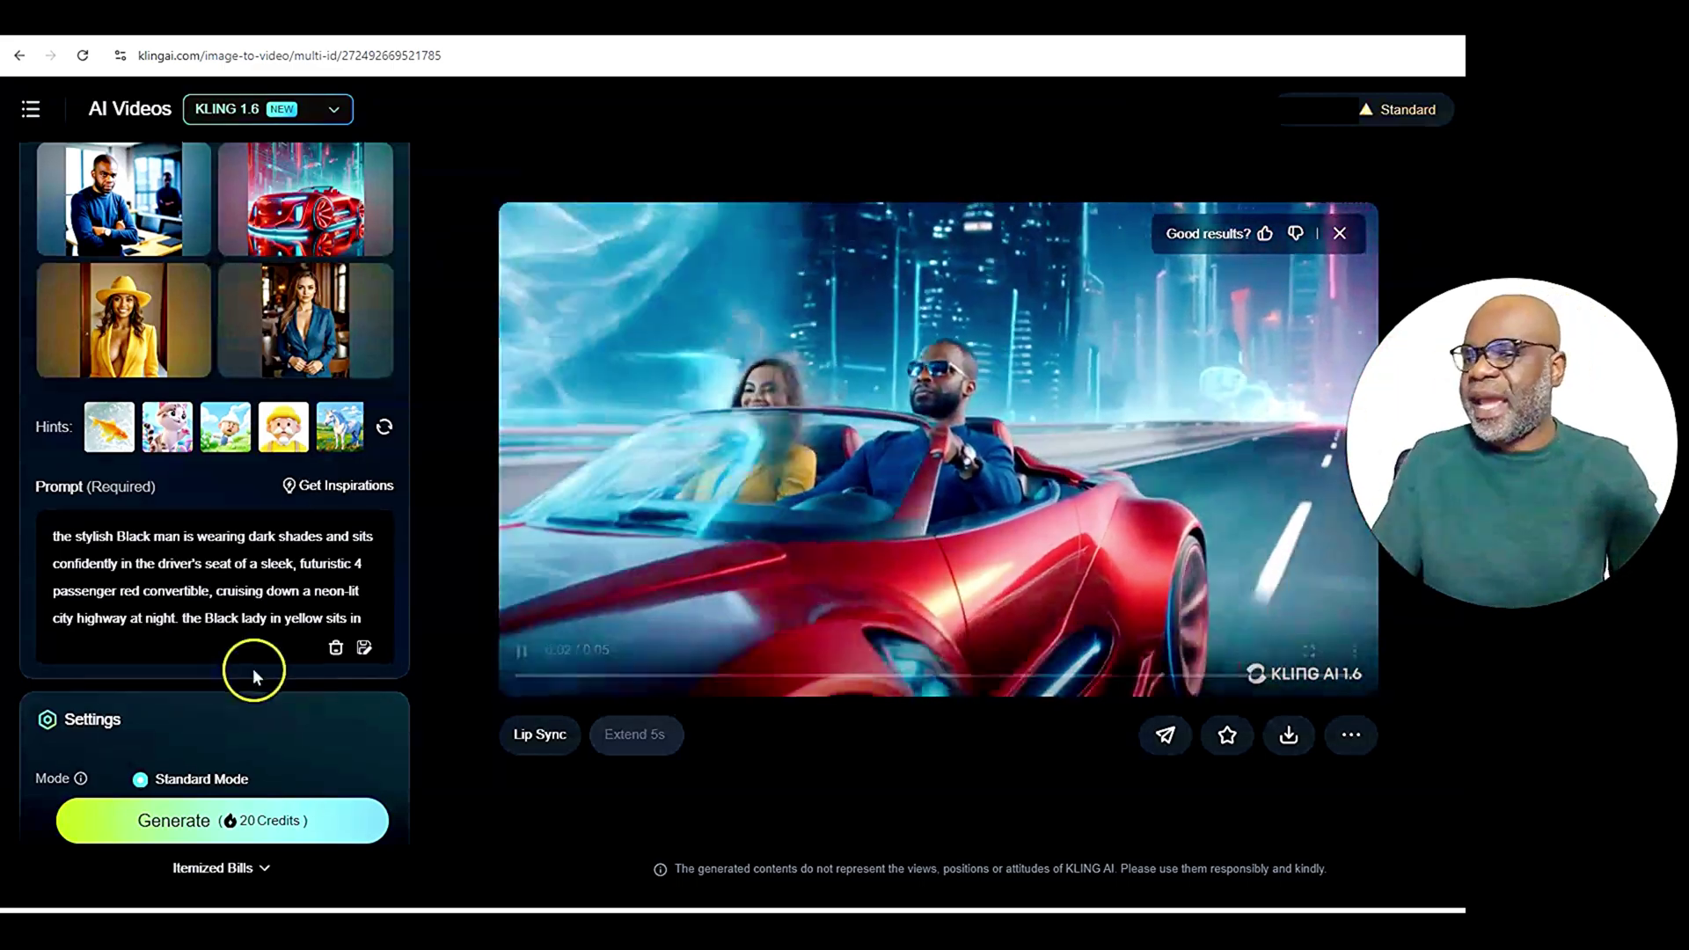
{"action": "scroll", "coordinate": [253, 668], "scroll_direction": "down", "scroll_amount": 2}
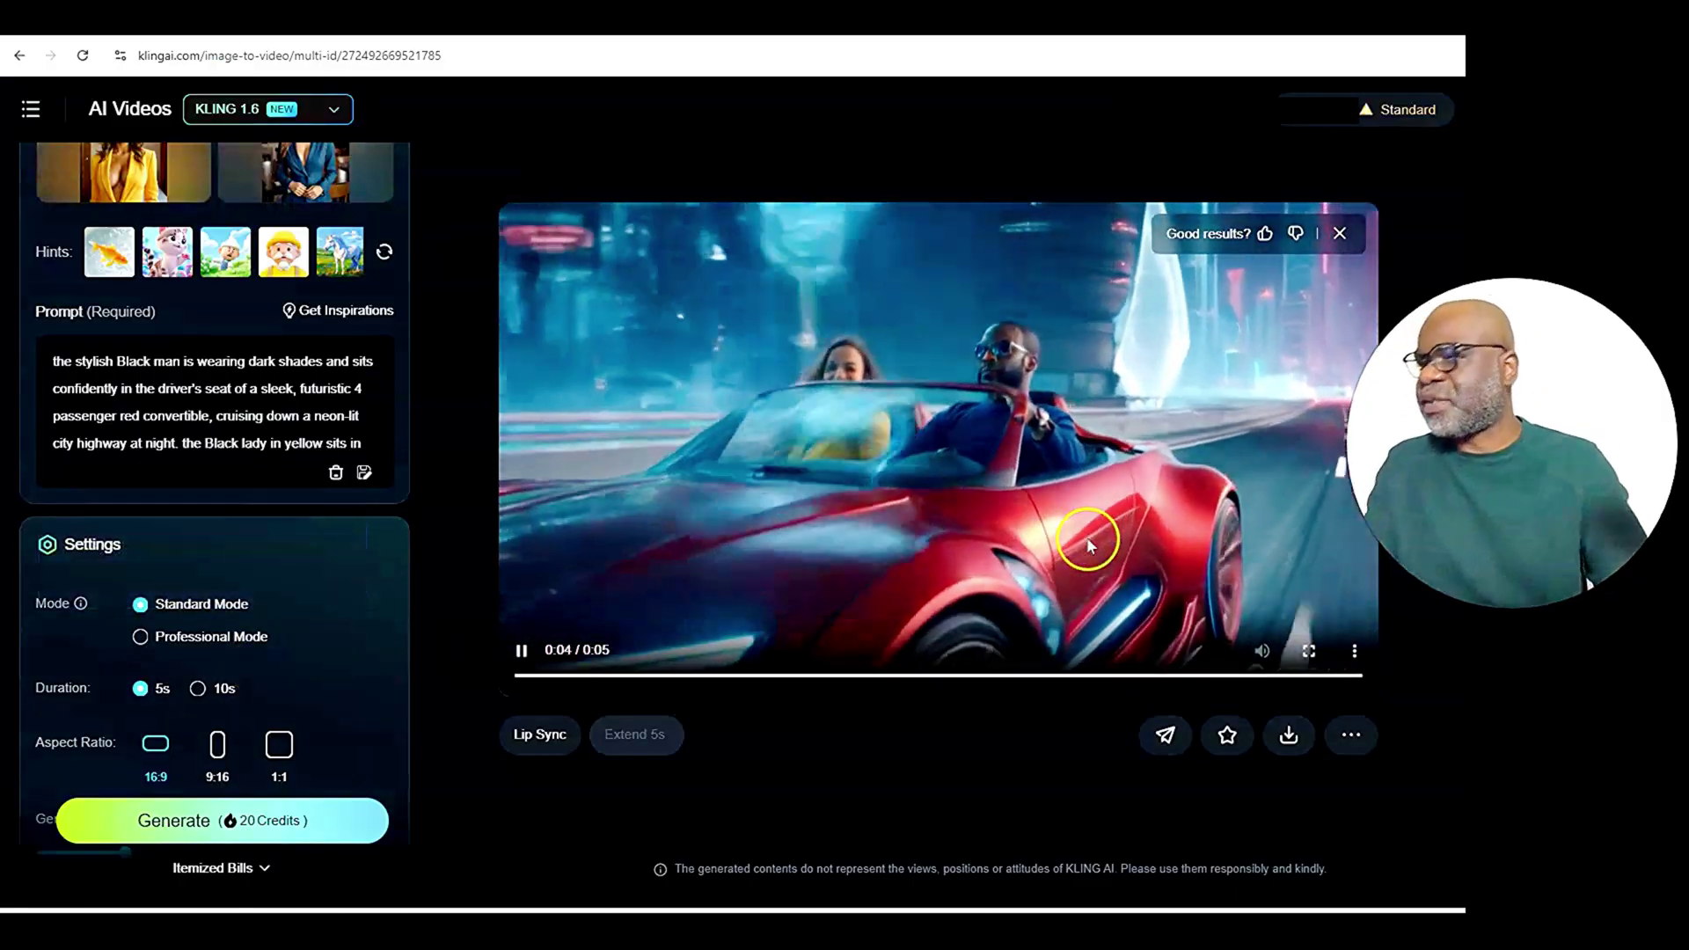
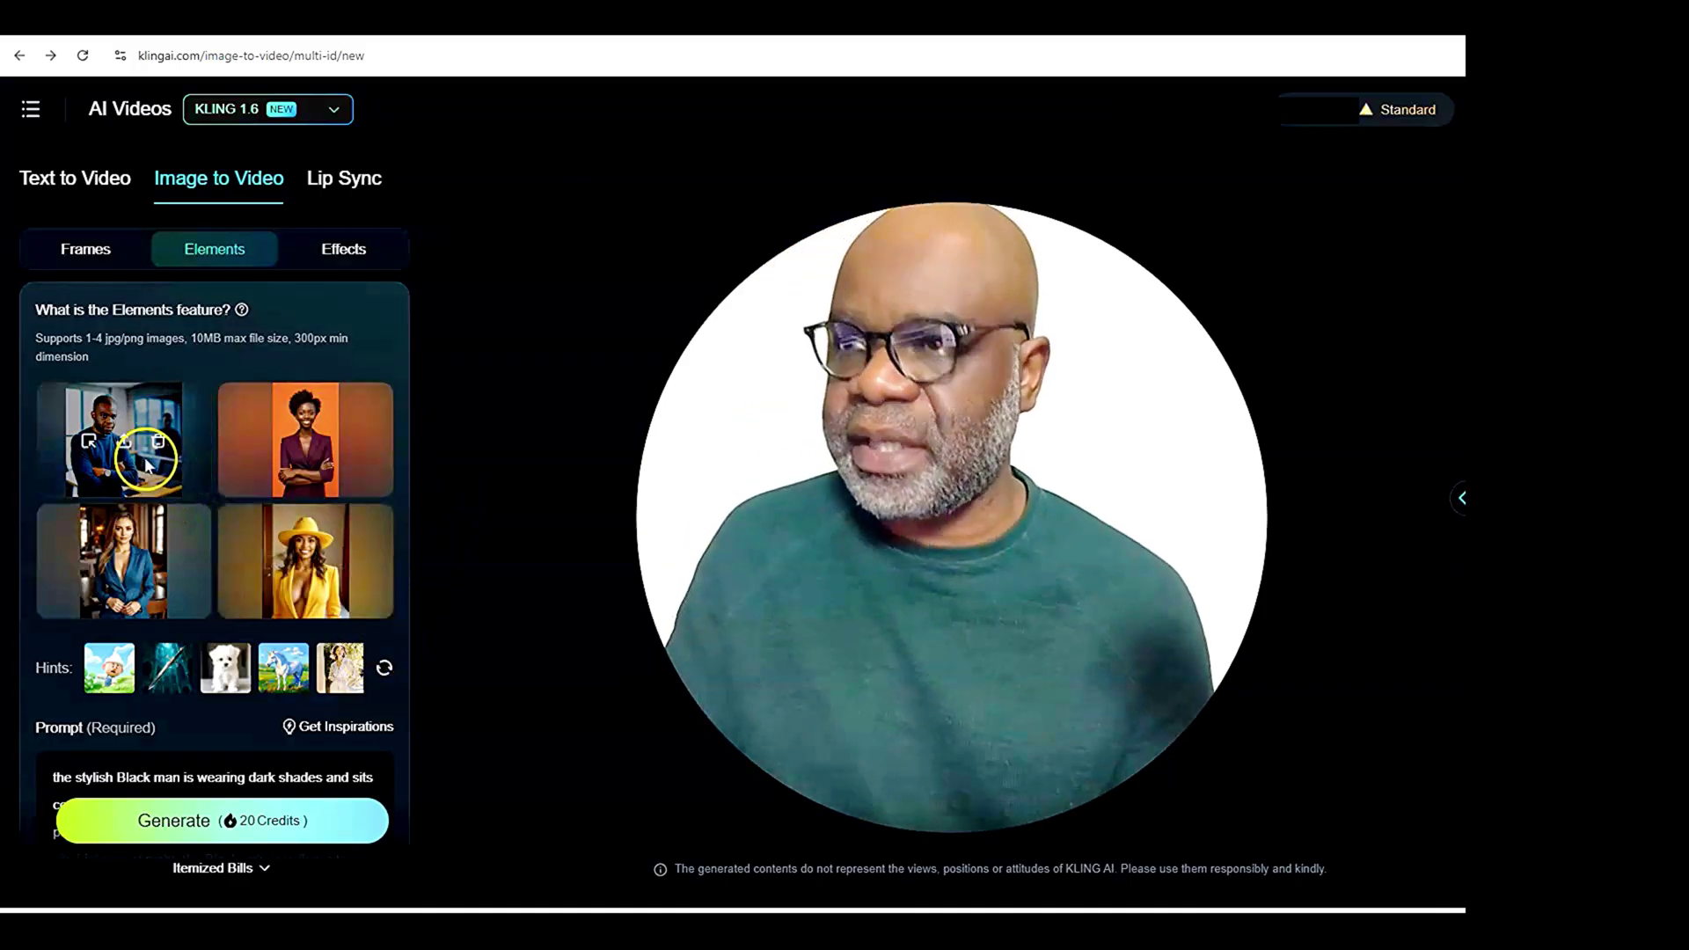
Replace the prompt with the four diverse characters walking confidently toward the screen in a cinematic sci-fi scene, and generate the video.
{"action": "scroll", "coordinate": [215, 596], "scroll_direction": "down", "scroll_amount": 3}
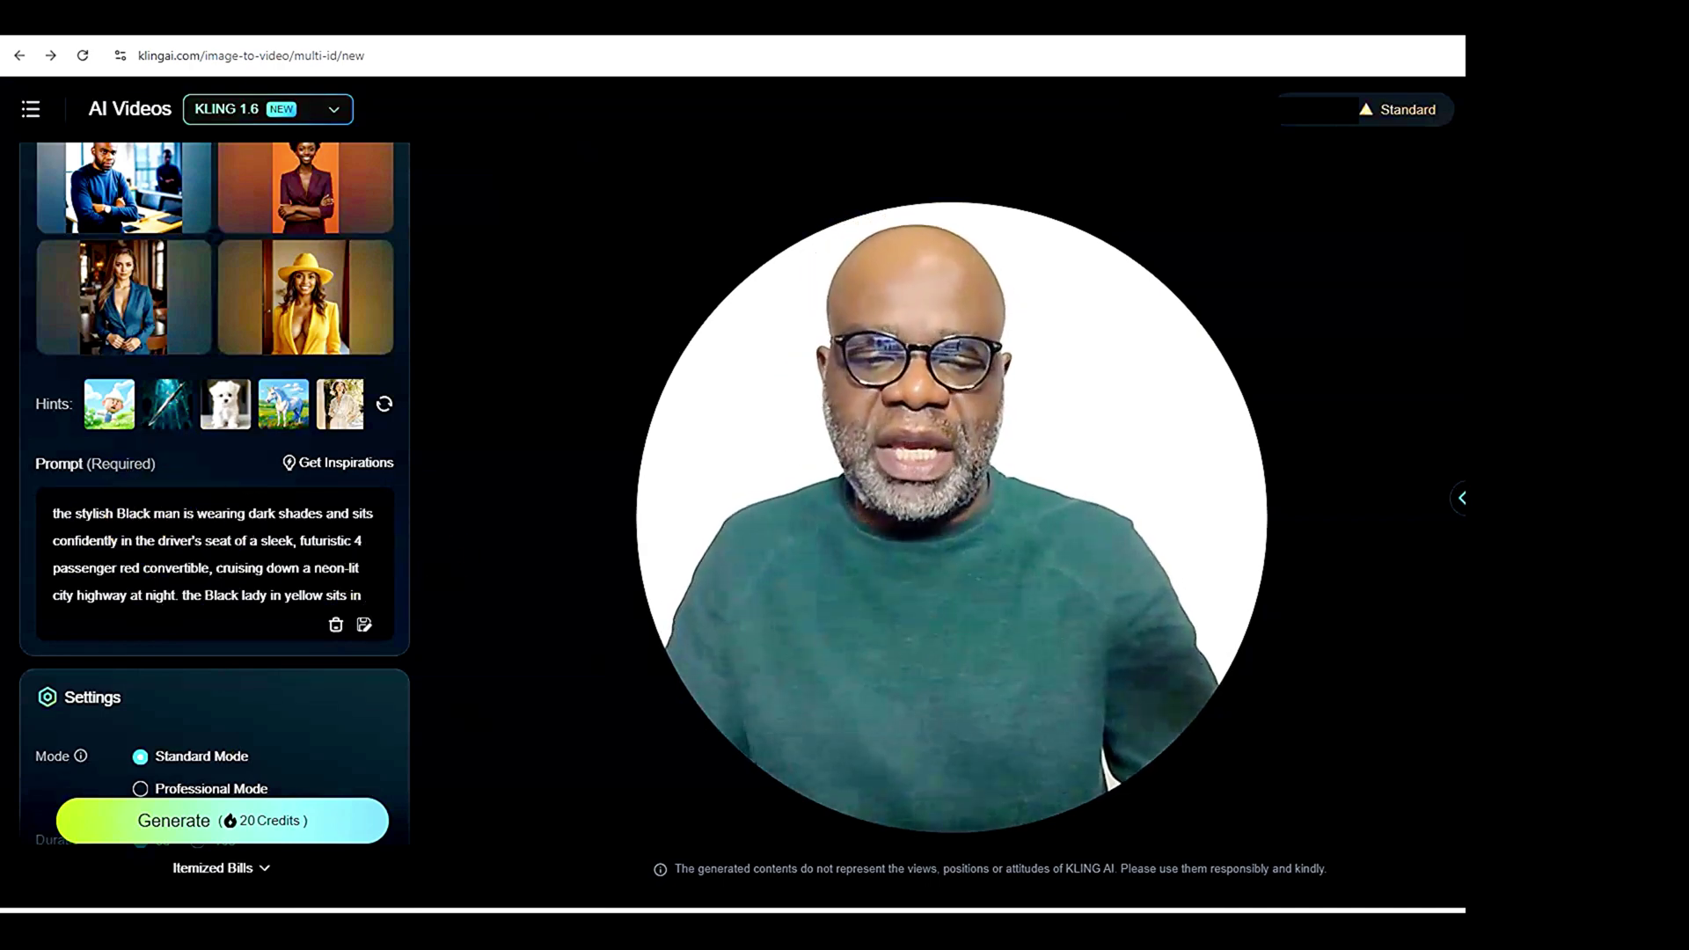
{"action": "left_click_drag", "start_coordinate": [62, 513], "coordinate": [84, 607]}
{"action": "left_click", "coordinate": [84, 533]}
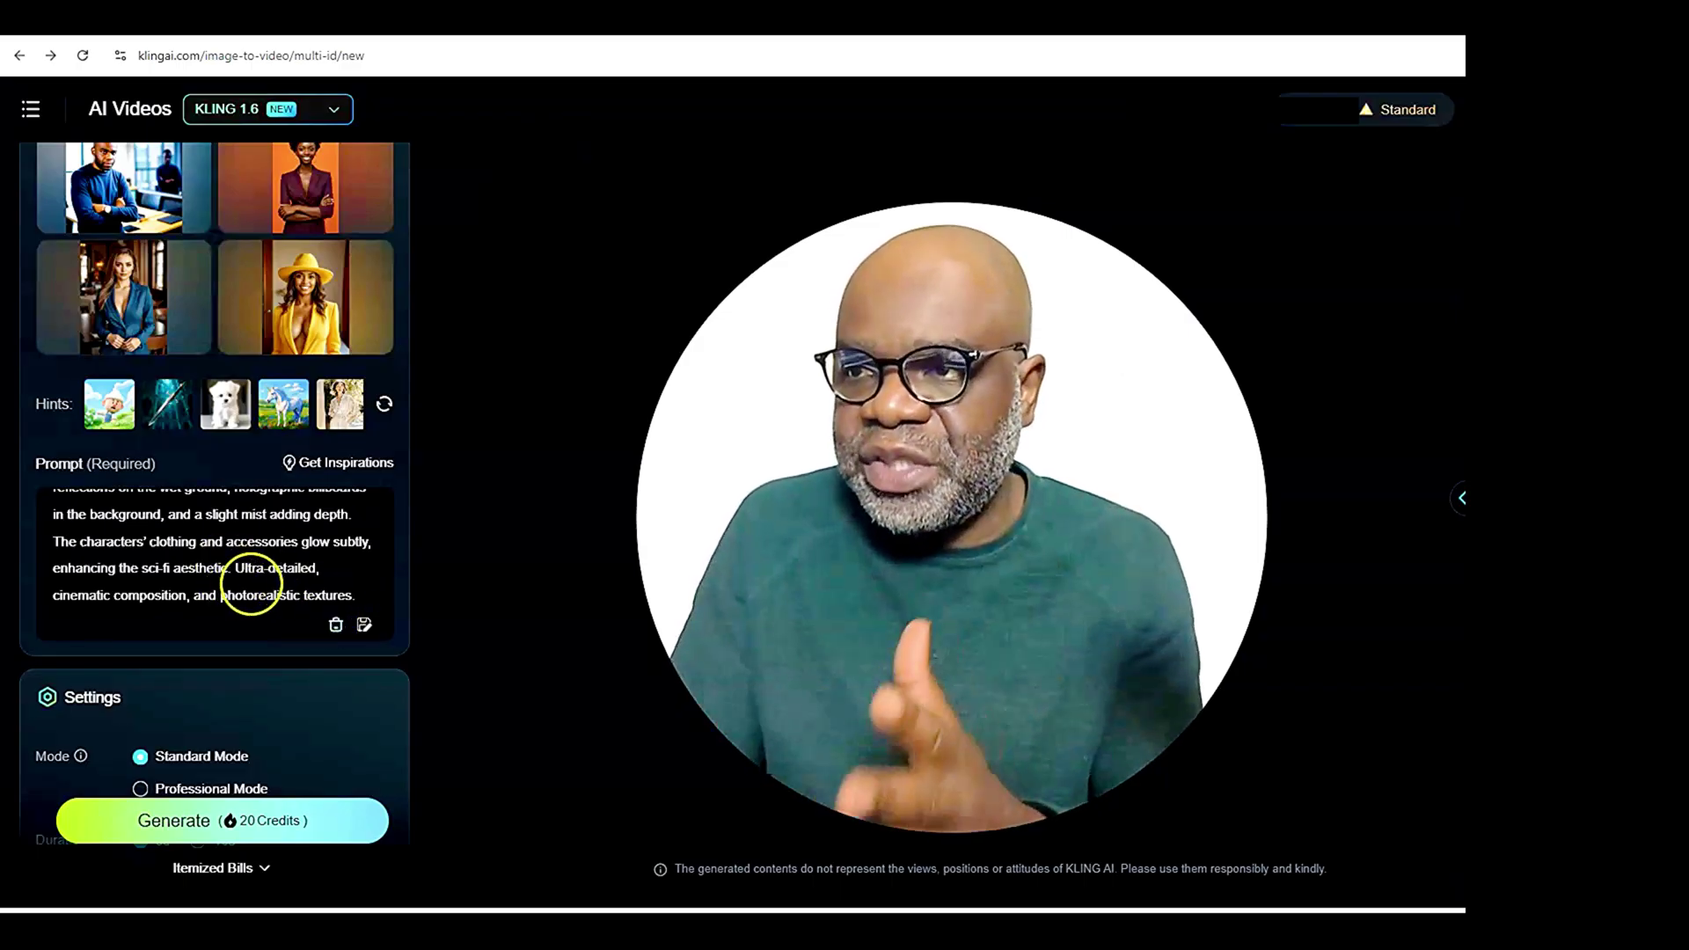
{"action": "scroll", "coordinate": [251, 583], "scroll_direction": "down", "scroll_amount": 1}
{"action": "scroll", "coordinate": [264, 585], "scroll_direction": "down", "scroll_amount": 5}
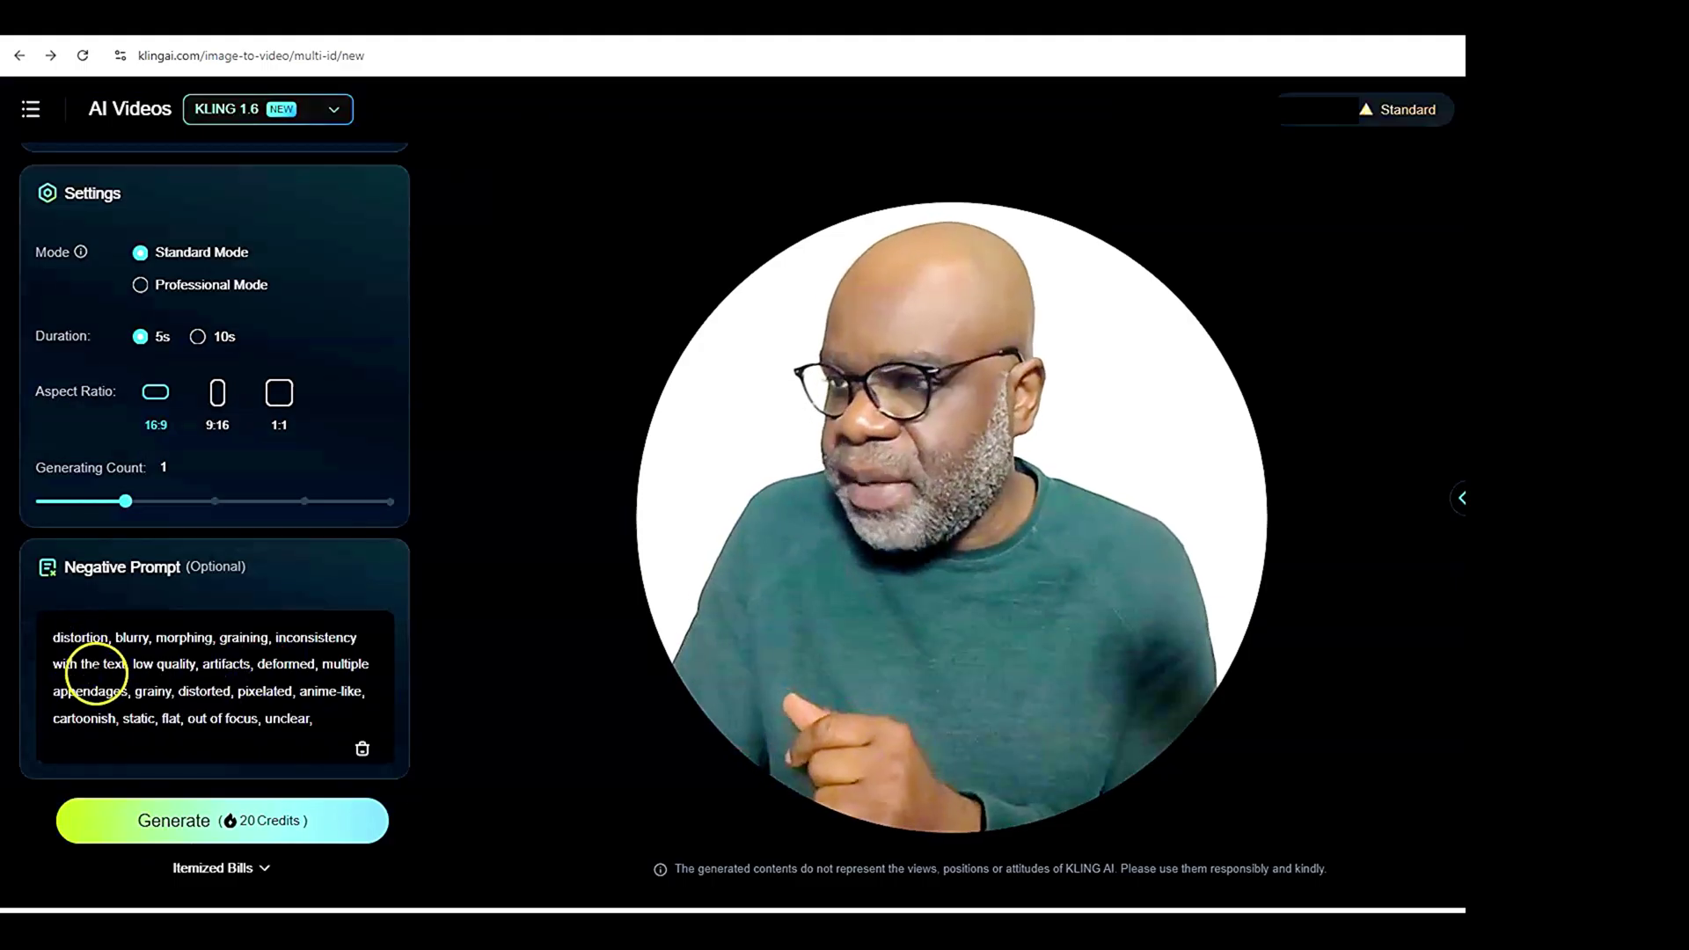
{"action": "scroll", "coordinate": [95, 673], "scroll_direction": "up", "scroll_amount": 10}
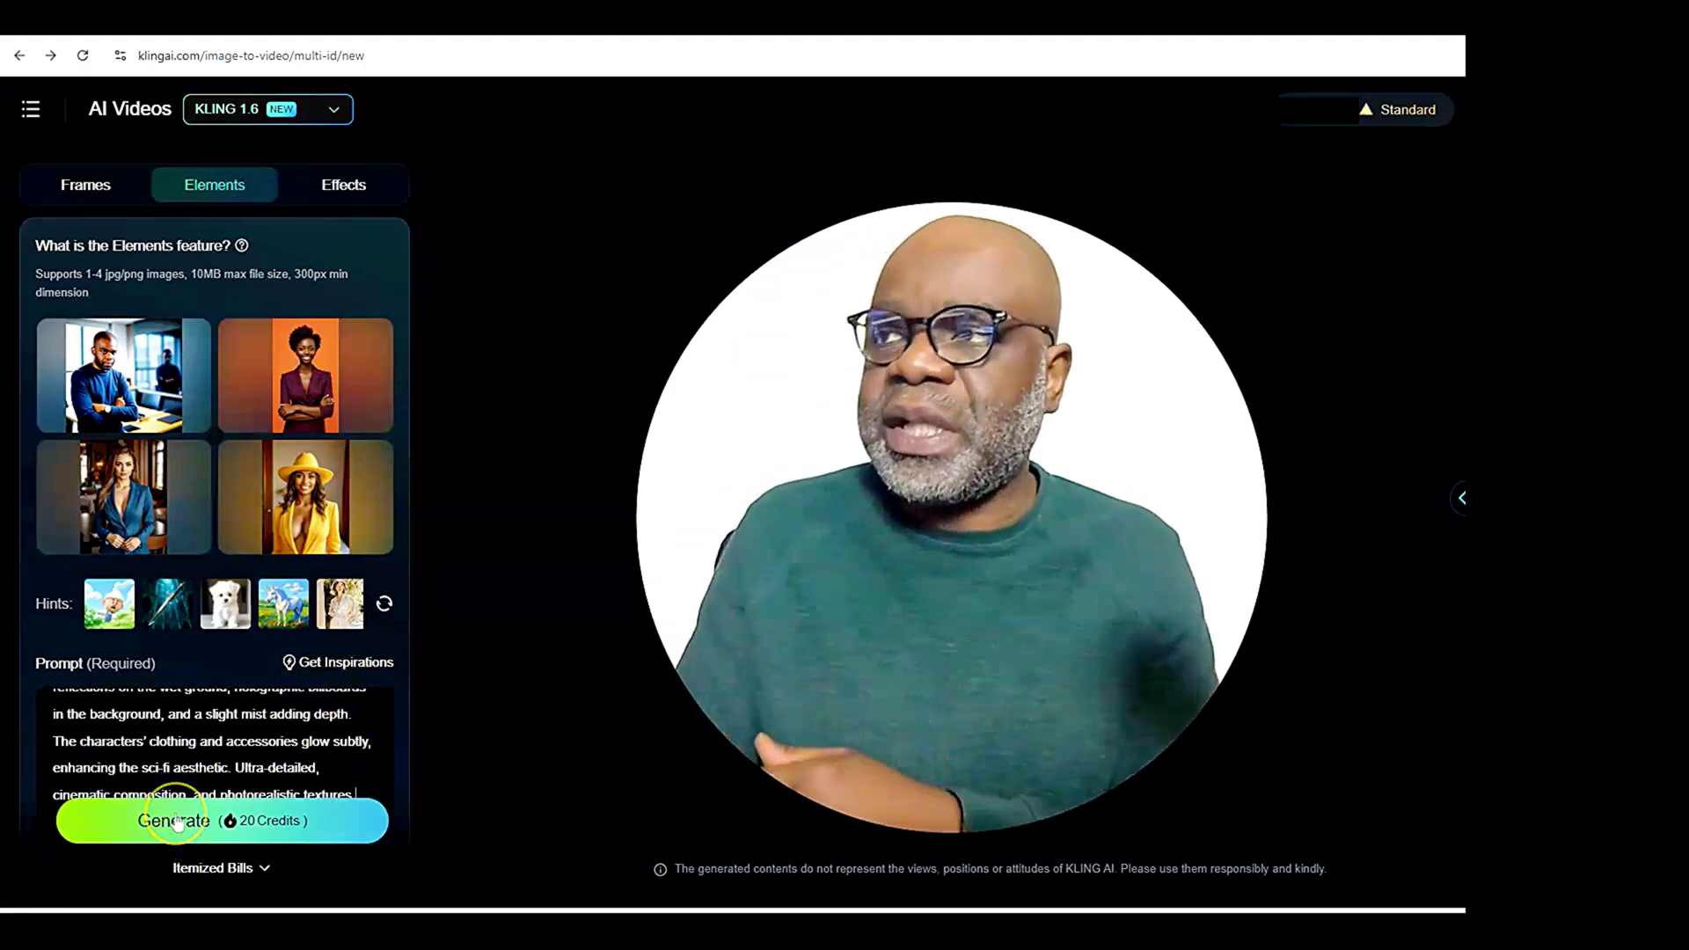
{"action": "left_click", "coordinate": [307, 781]}
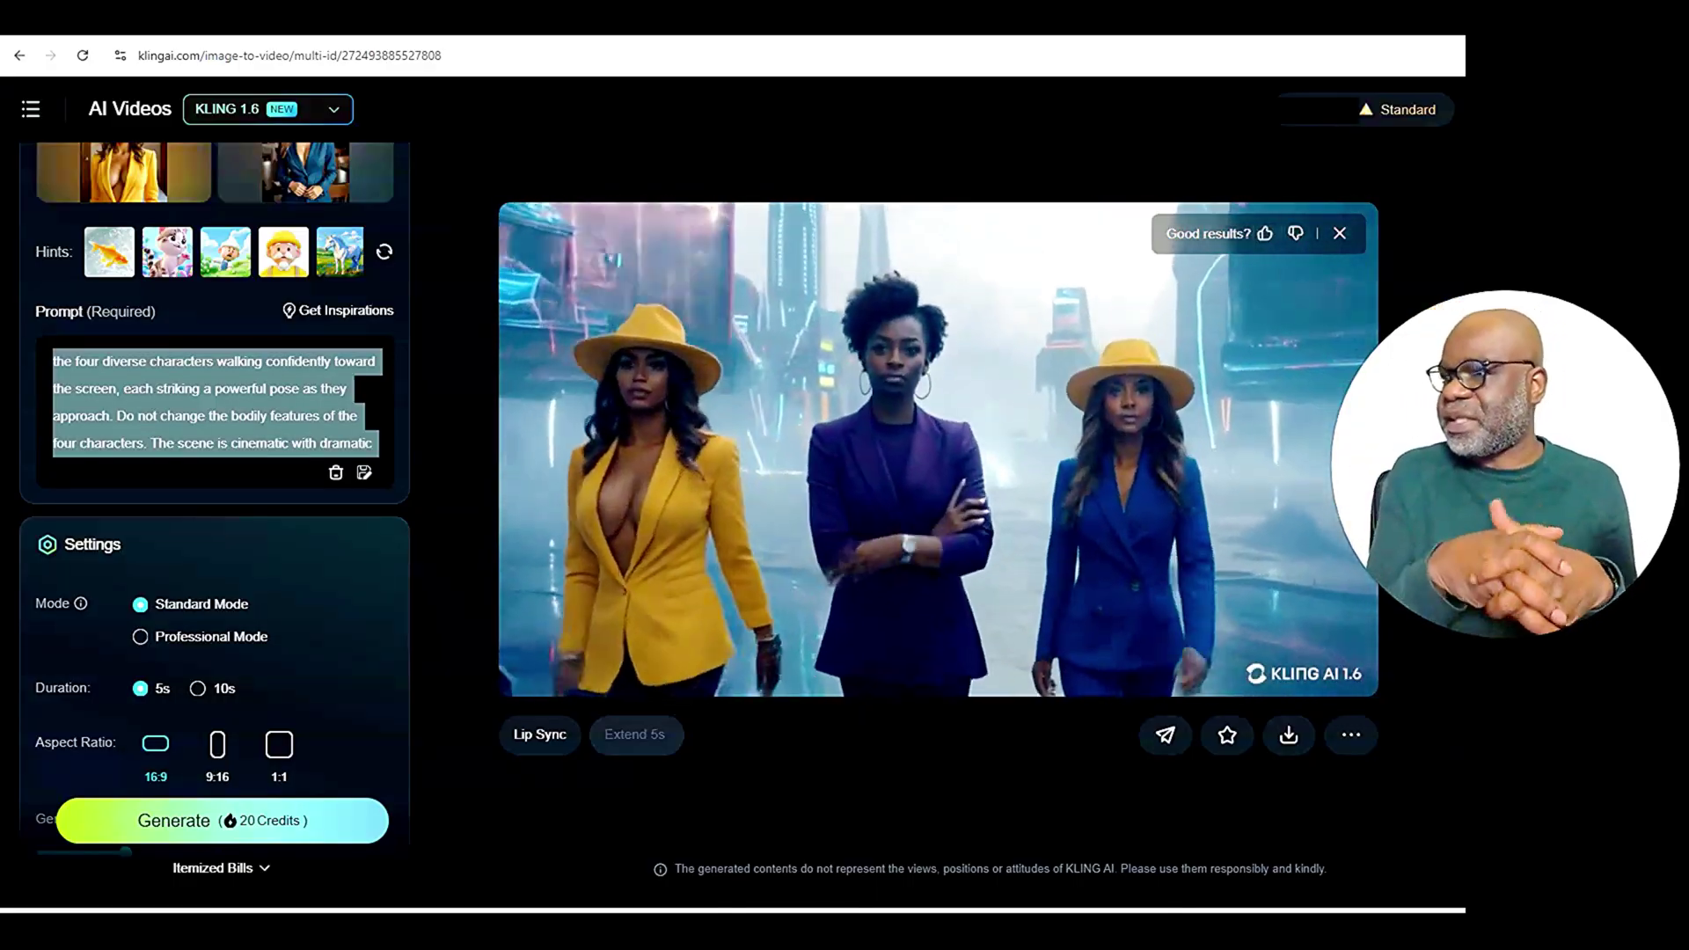
Compare the characters in the generated walking video with the four element images.
{"action": "scroll", "coordinate": [164, 308], "scroll_direction": "up", "scroll_amount": 3}
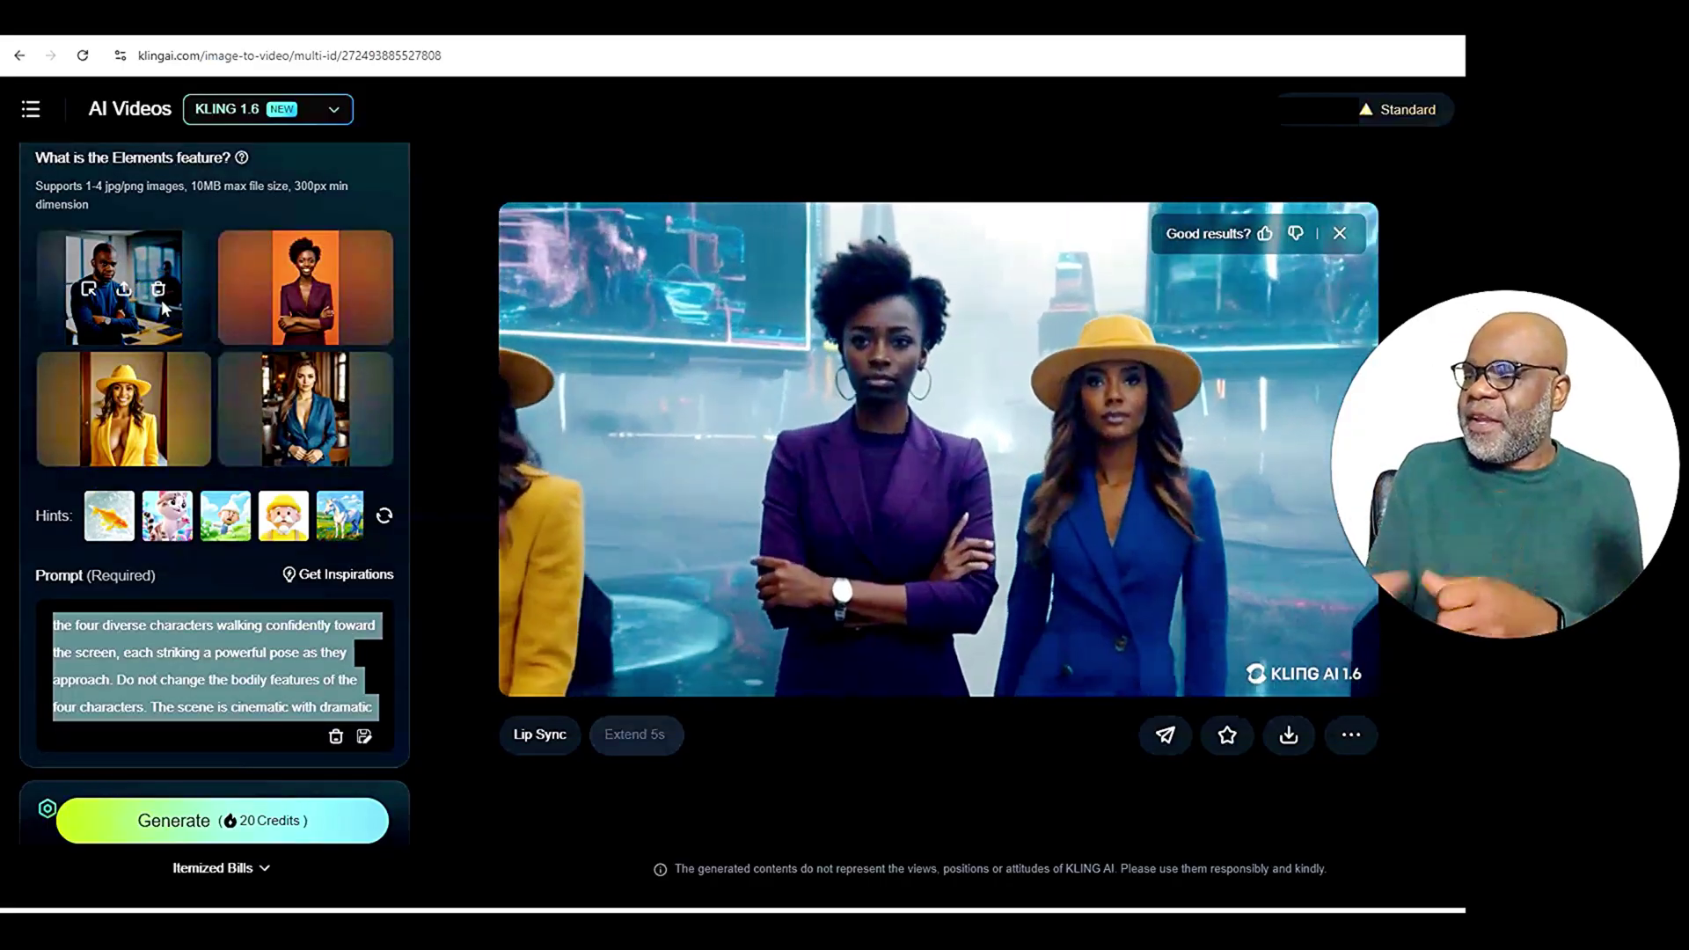
{"action": "left_click", "coordinate": [774, 419]}
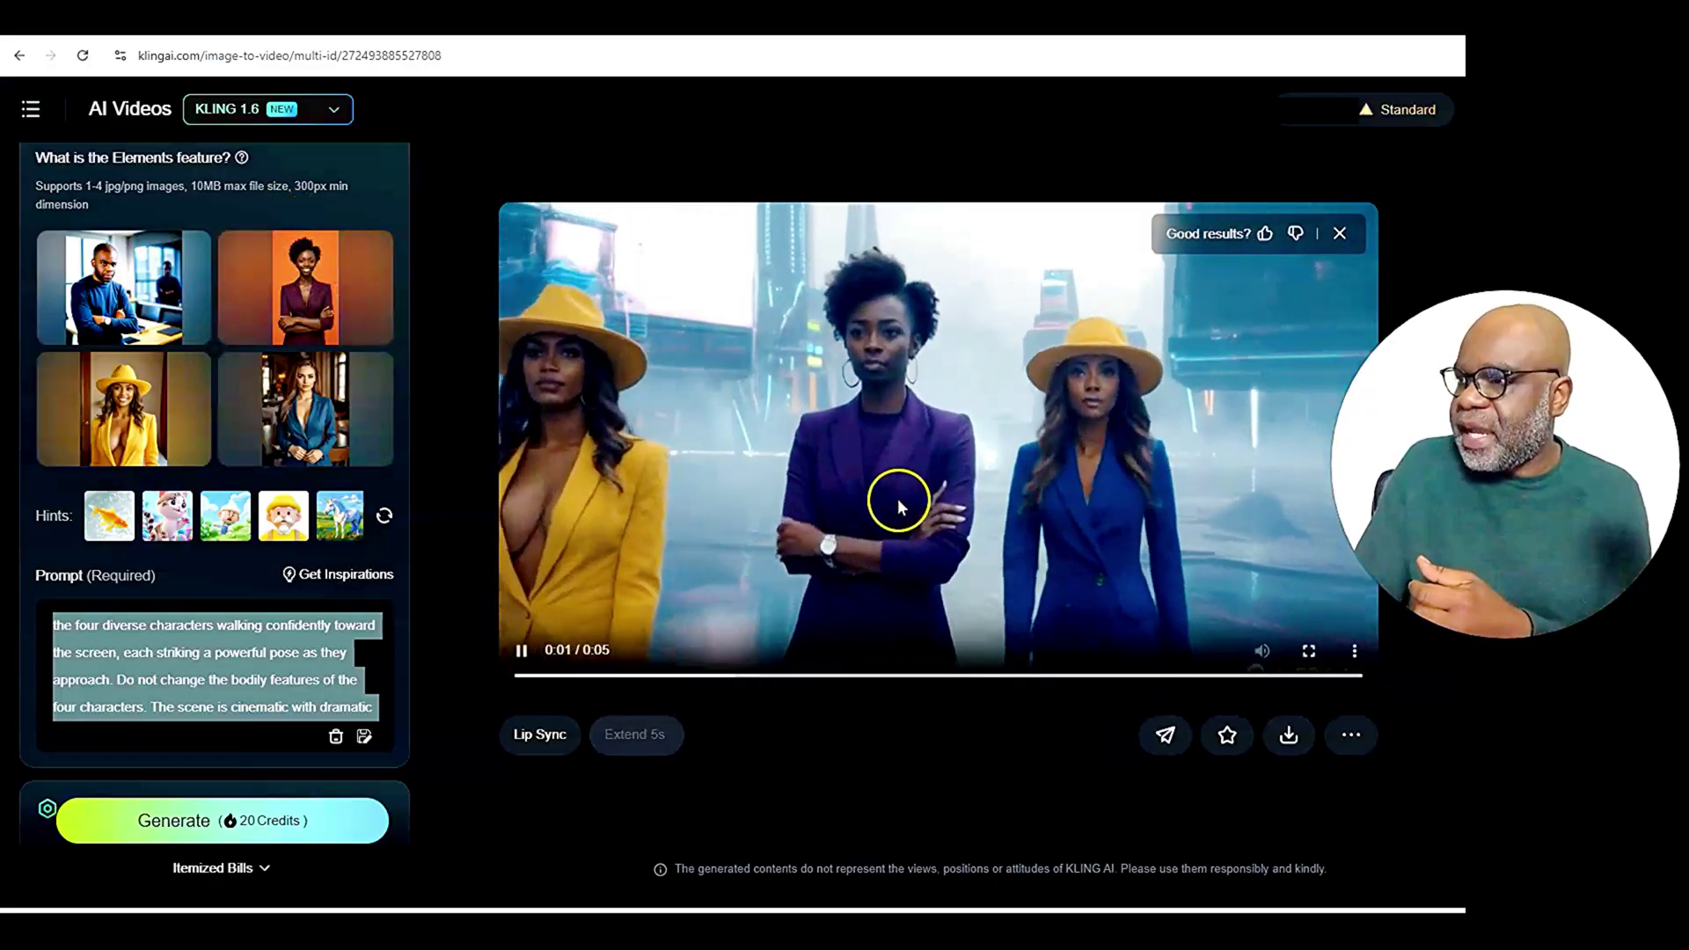
{"action": "mouse_move", "coordinate": [202, 502]}
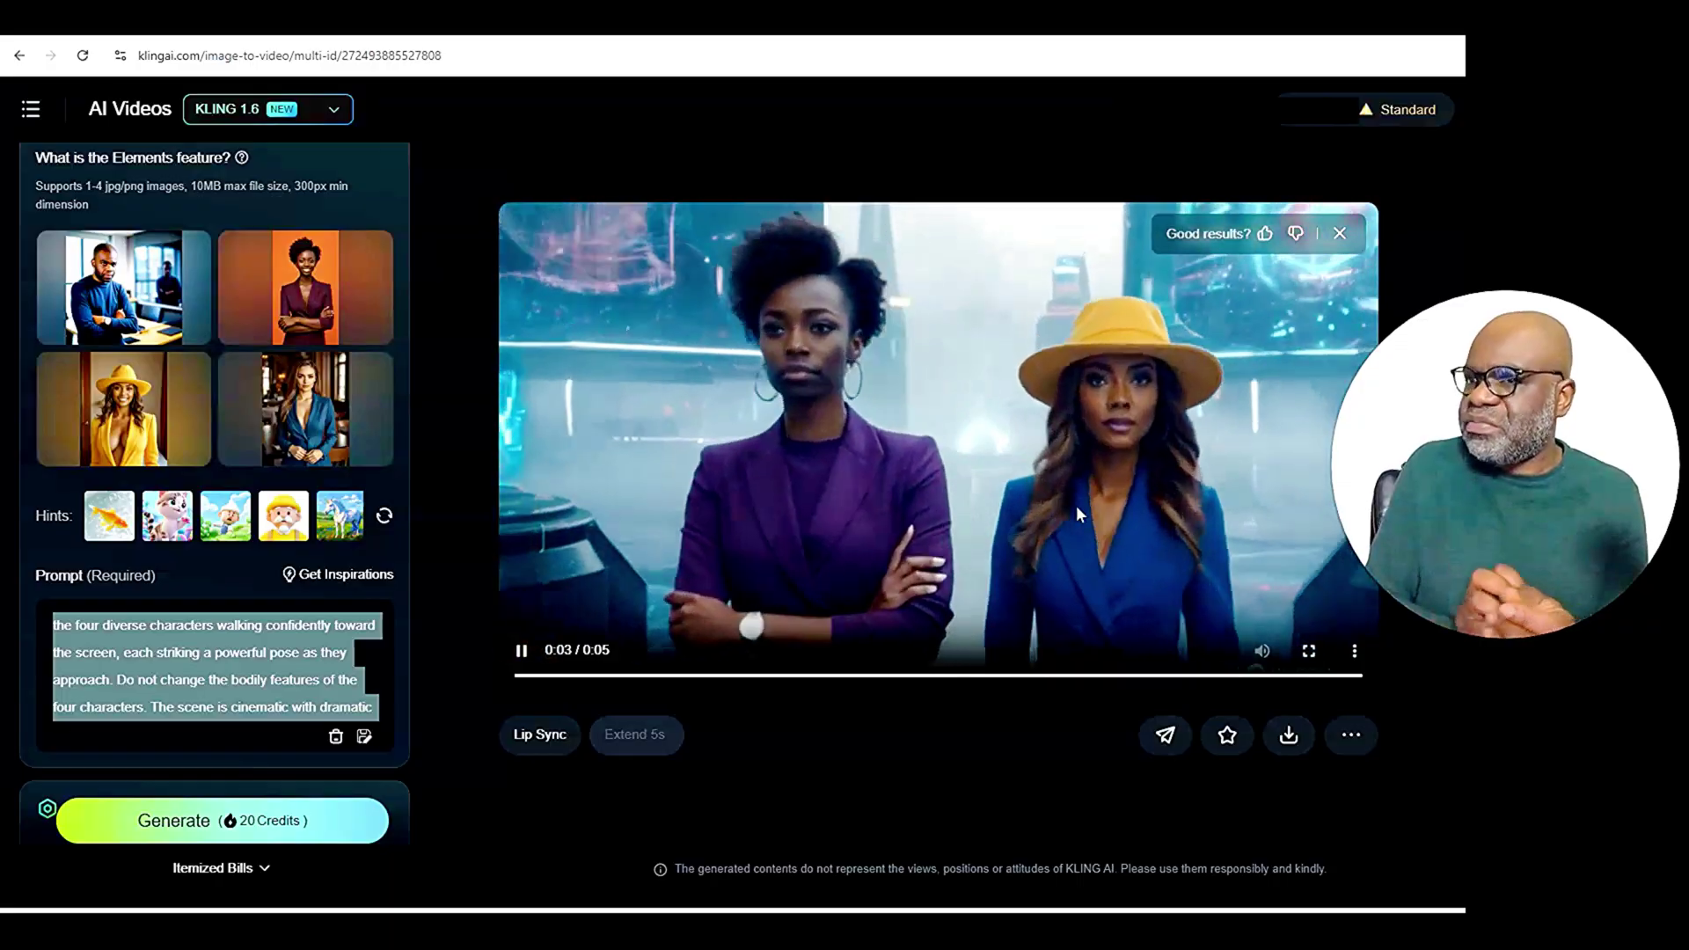
{"action": "mouse_move", "coordinate": [1136, 923]}
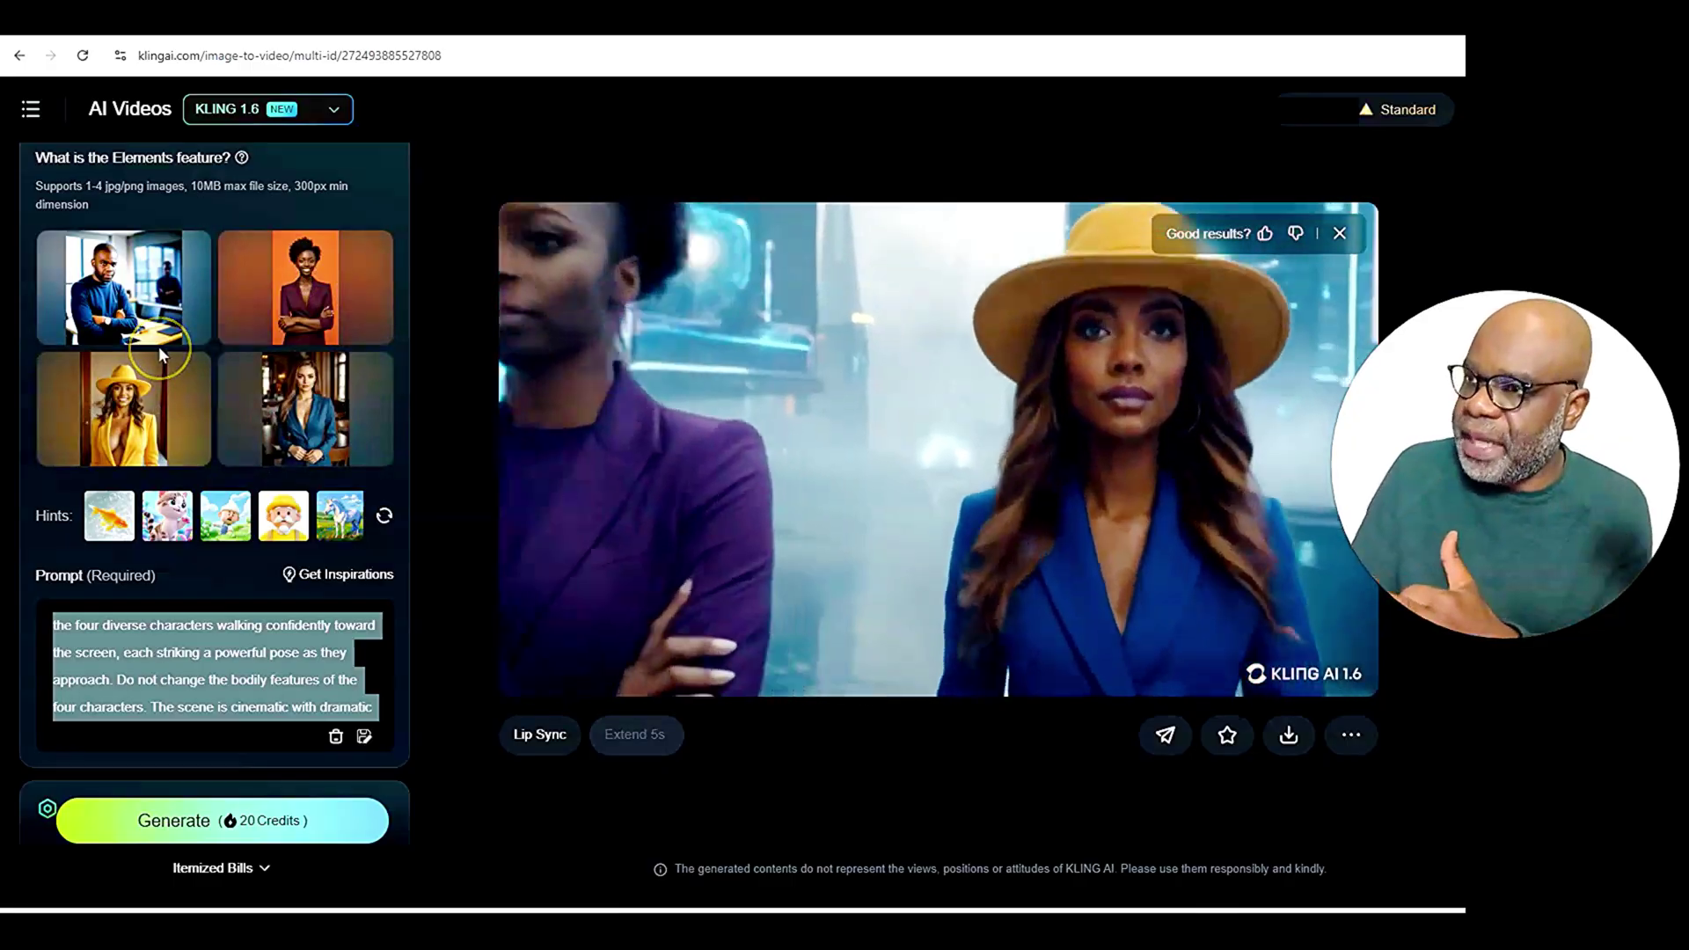
{"action": "mouse_move", "coordinate": [498, 289]}
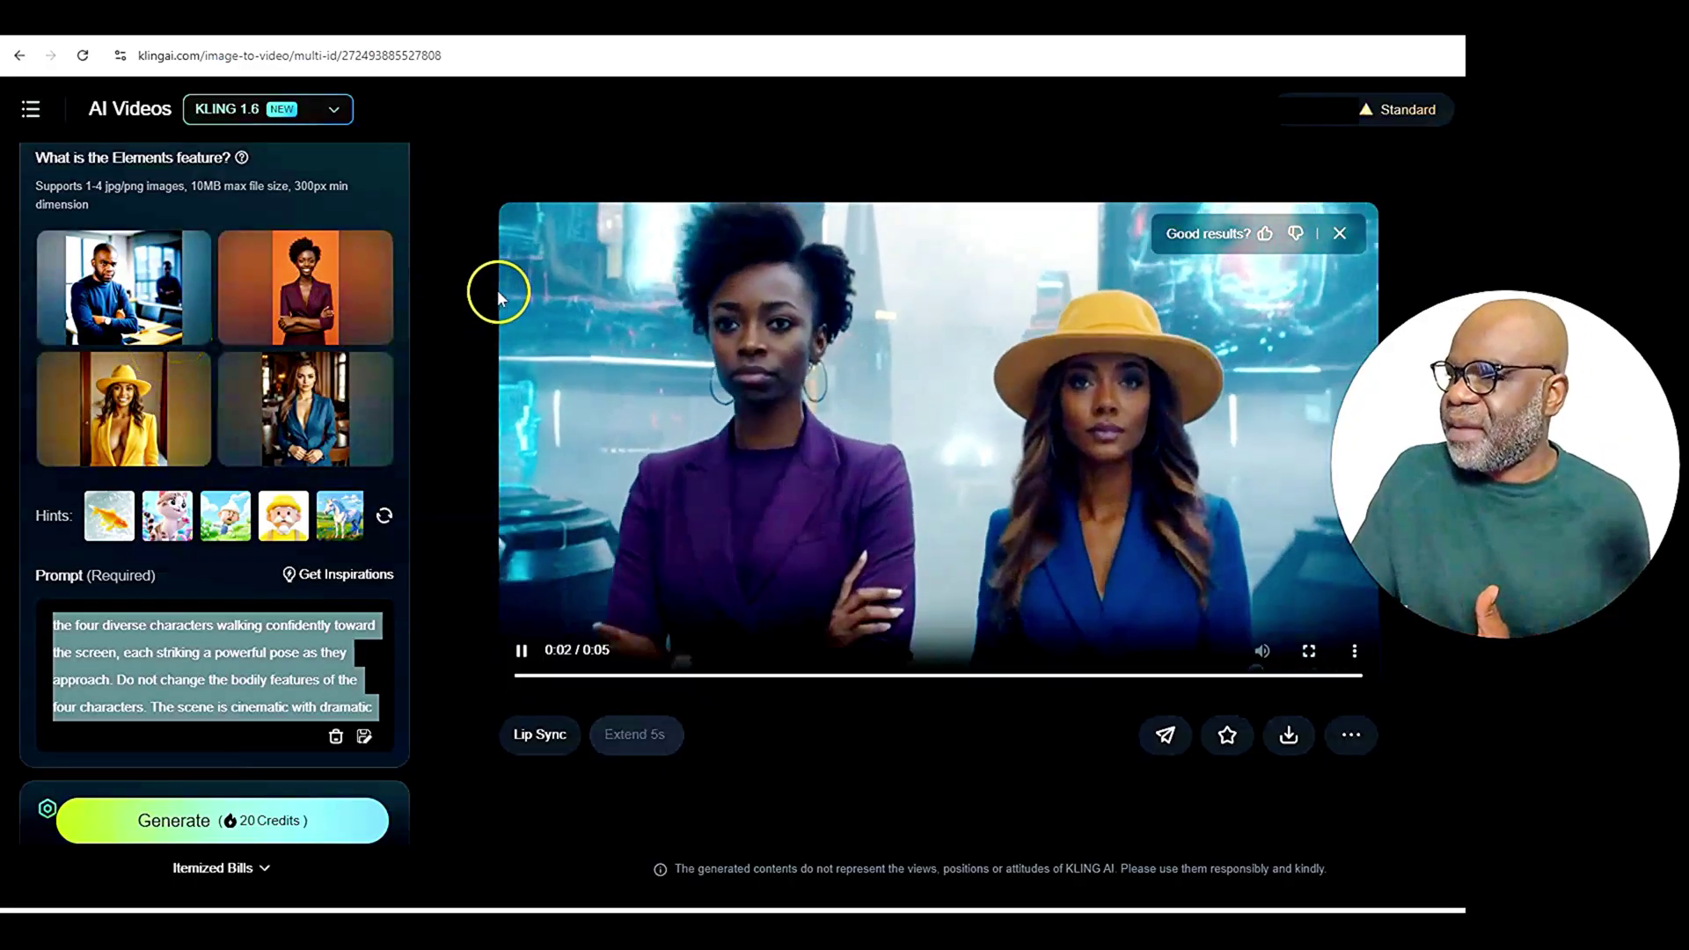
{"action": "mouse_move", "coordinate": [261, 322]}
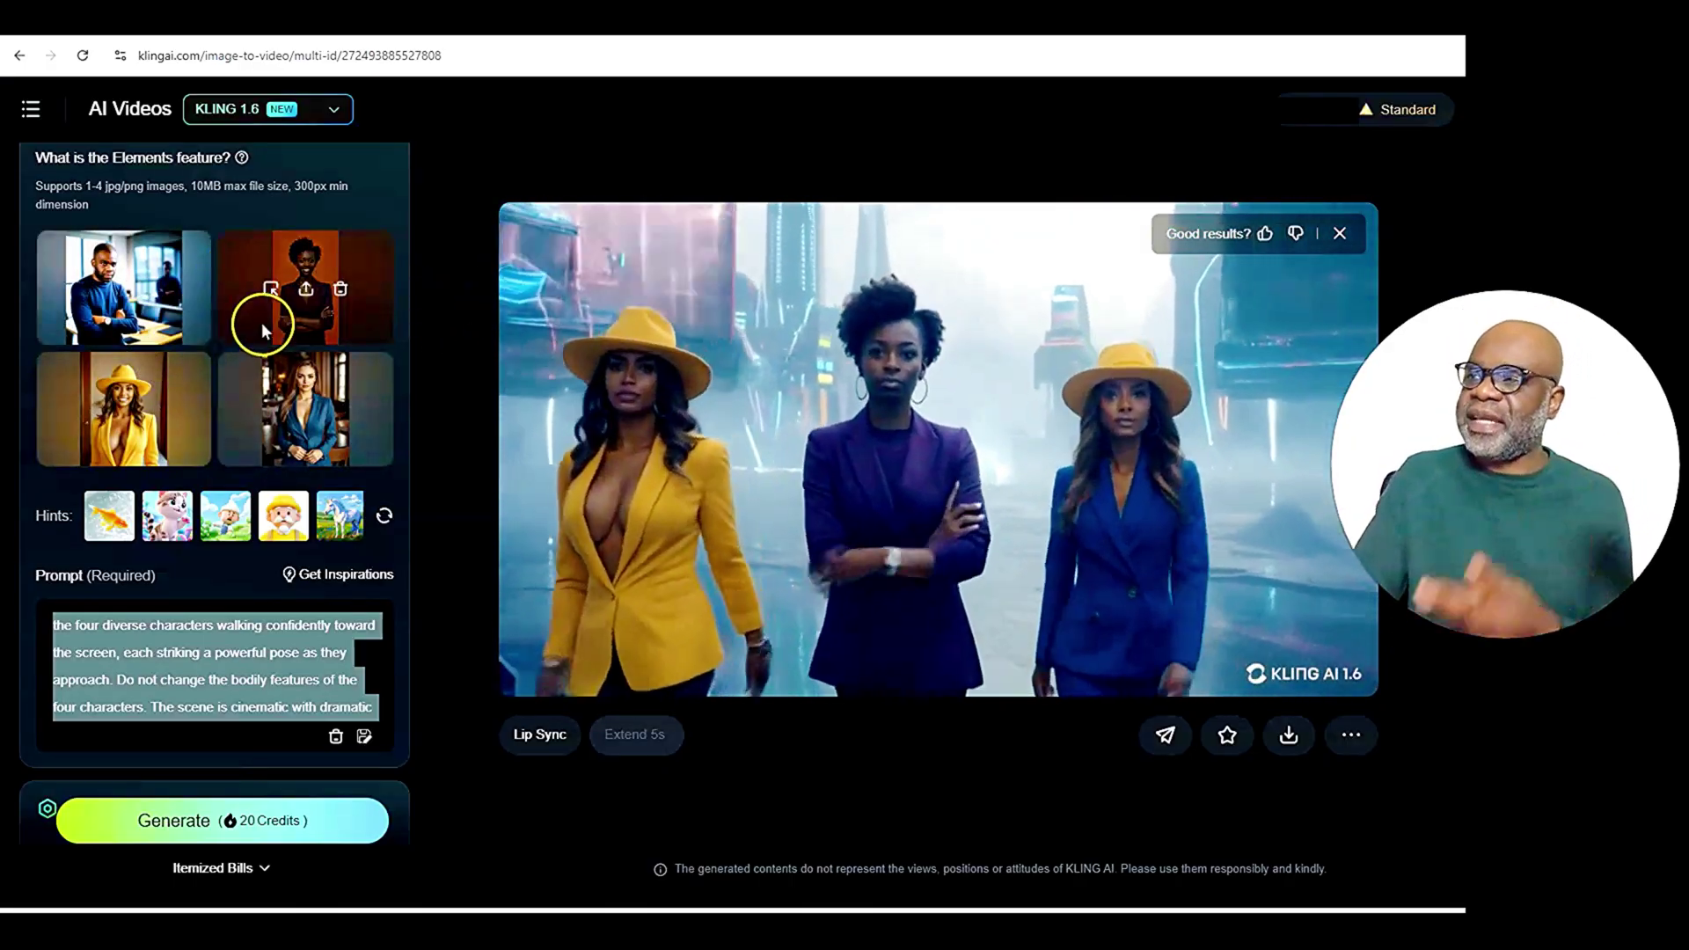
{"action": "mouse_move", "coordinate": [257, 379]}
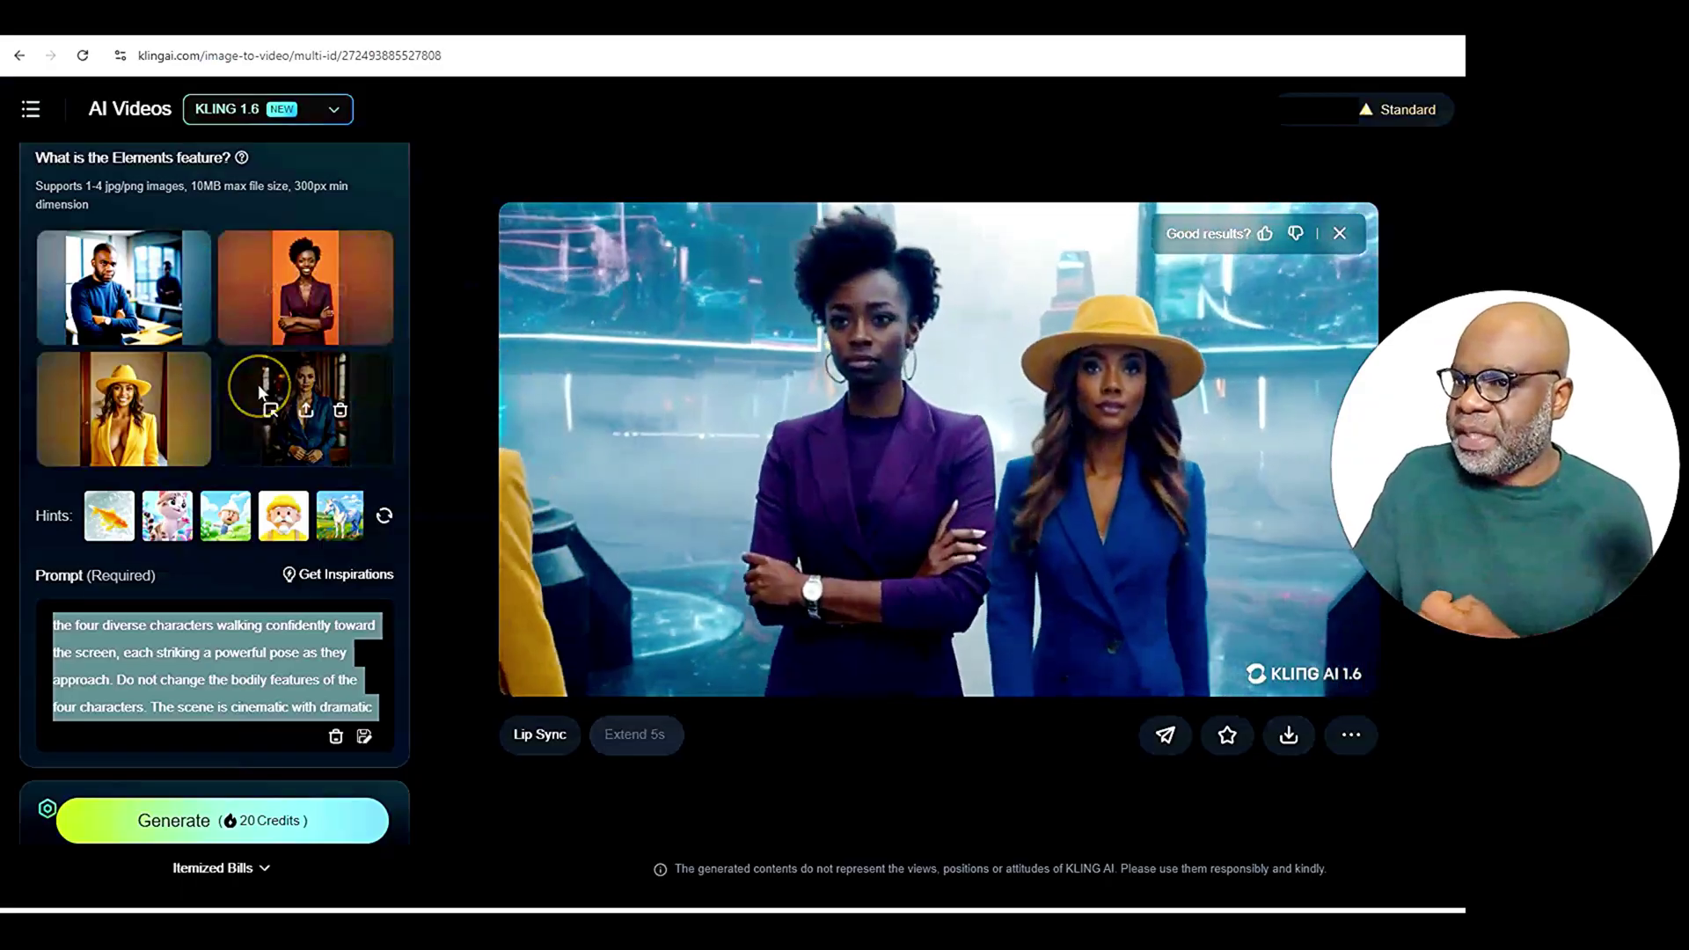
Review the walking scene's prompt and generation settings alongside the four element images.
{"action": "scroll", "coordinate": [275, 462], "scroll_direction": "down", "scroll_amount": 2}
{"action": "scroll", "coordinate": [264, 466], "scroll_direction": "down", "scroll_amount": 3}
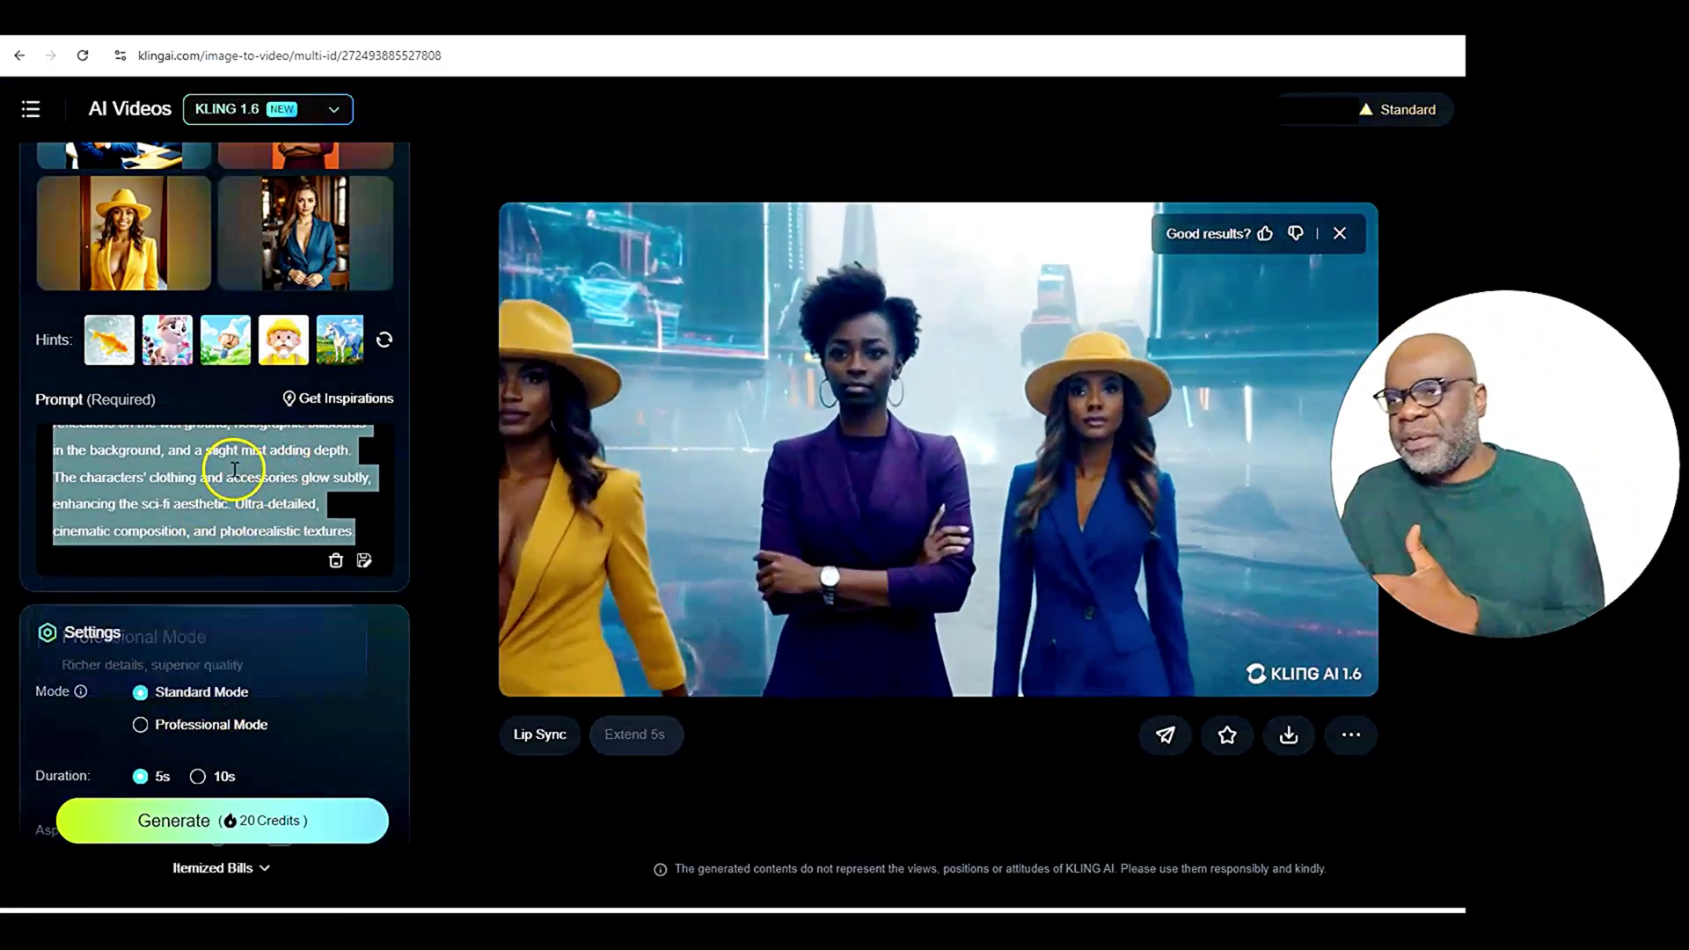
{"action": "scroll", "coordinate": [329, 437], "scroll_direction": "up", "scroll_amount": 3}
{"action": "scroll", "coordinate": [368, 392], "scroll_direction": "up", "scroll_amount": 4}
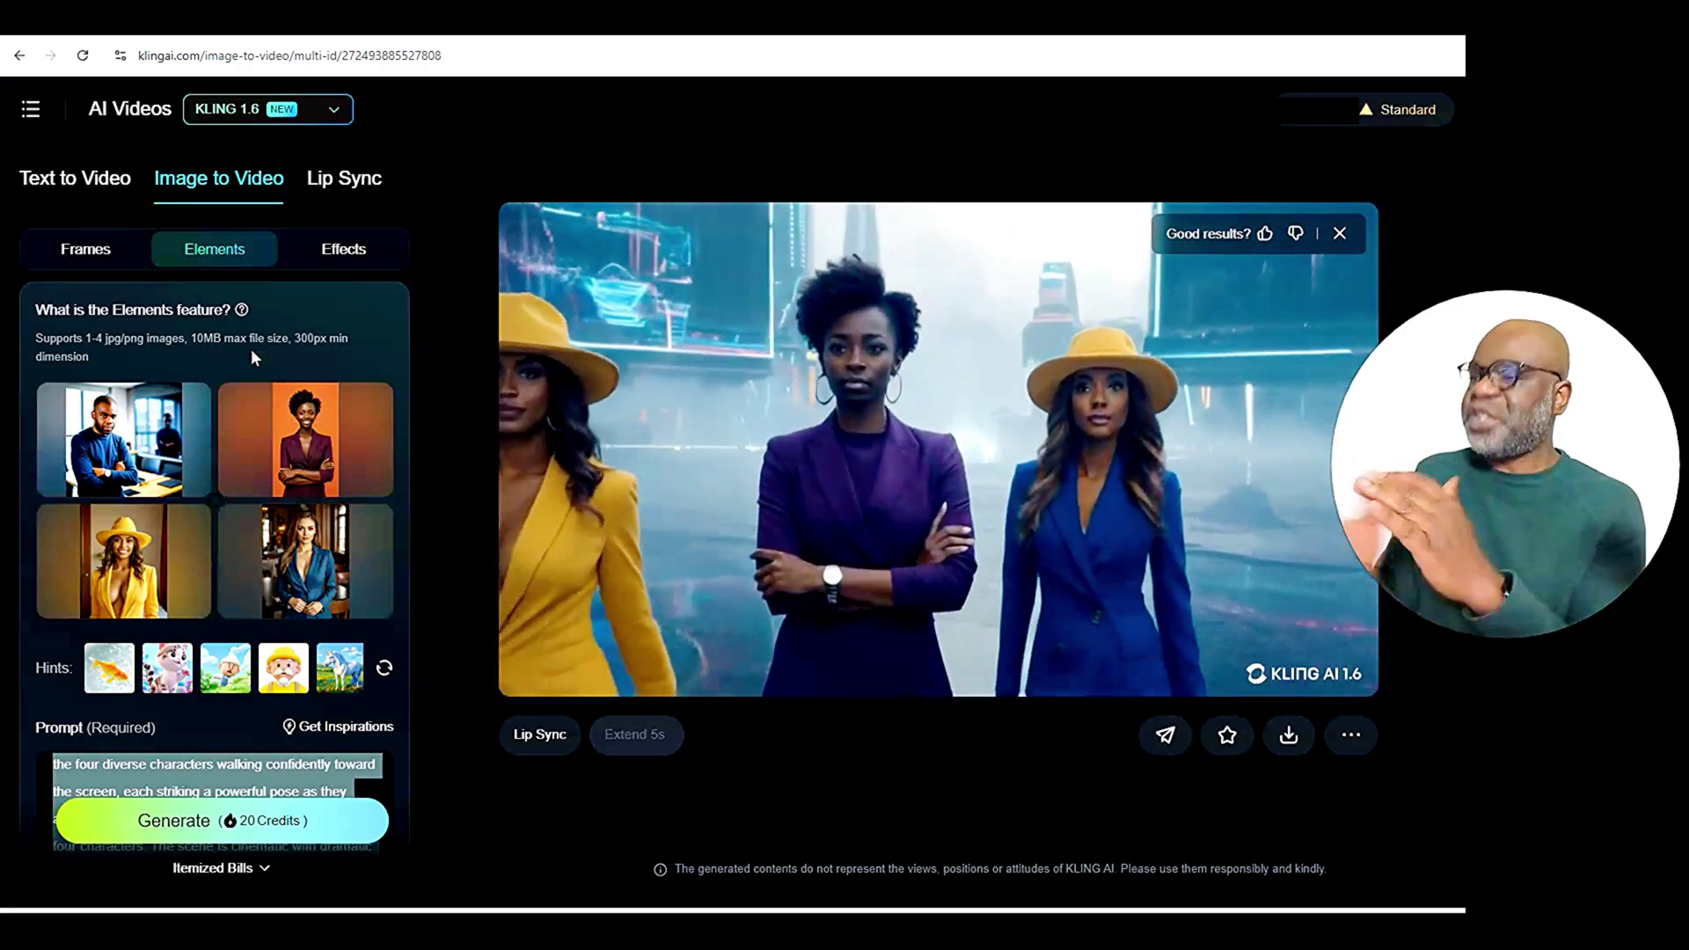
Replay the generated walking video and examine its download options and additional actions.
{"action": "left_click", "coordinate": [726, 503]}
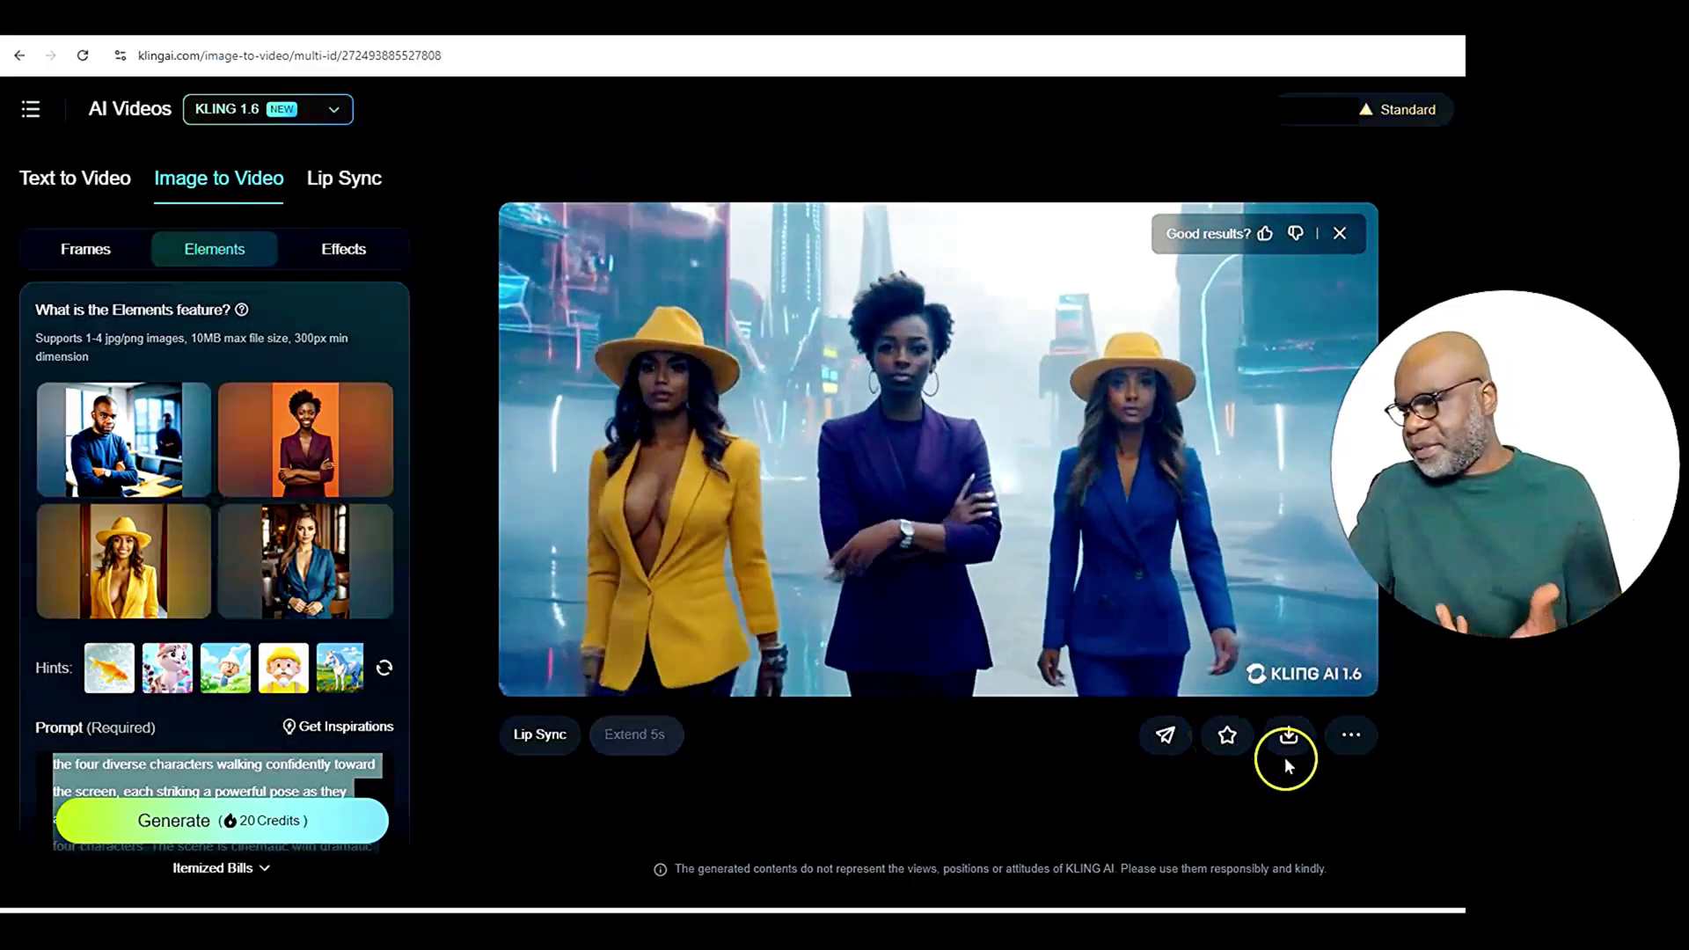
{"action": "mouse_move", "coordinate": [1288, 750]}
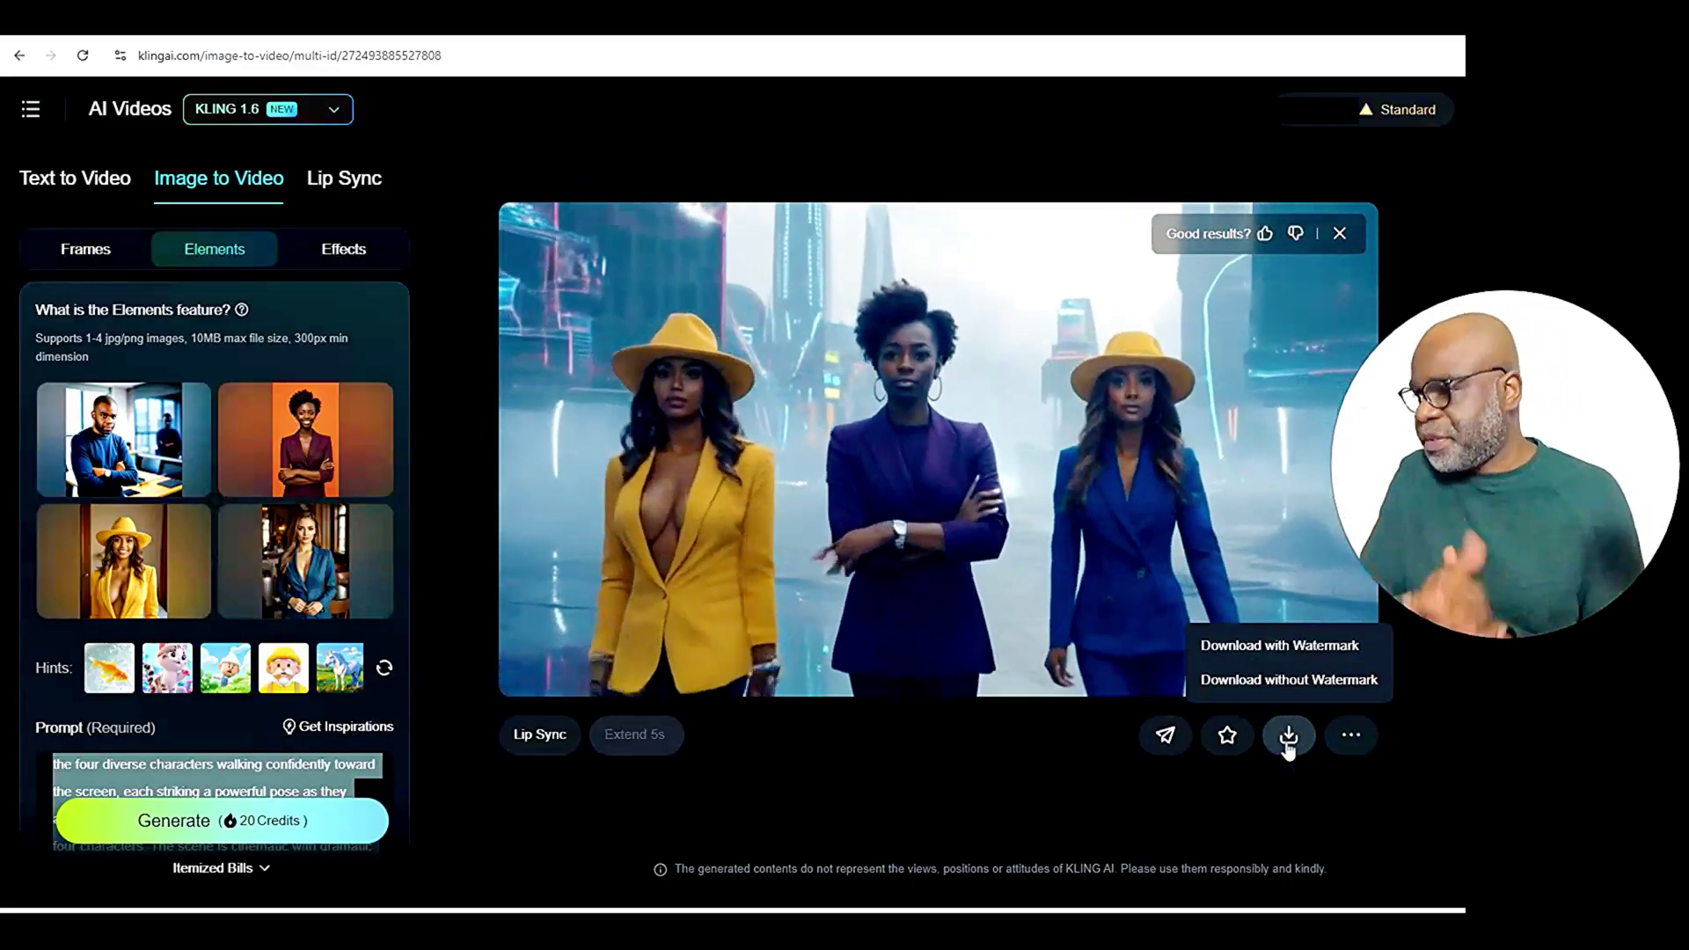
{"action": "left_click", "coordinate": [1353, 736]}
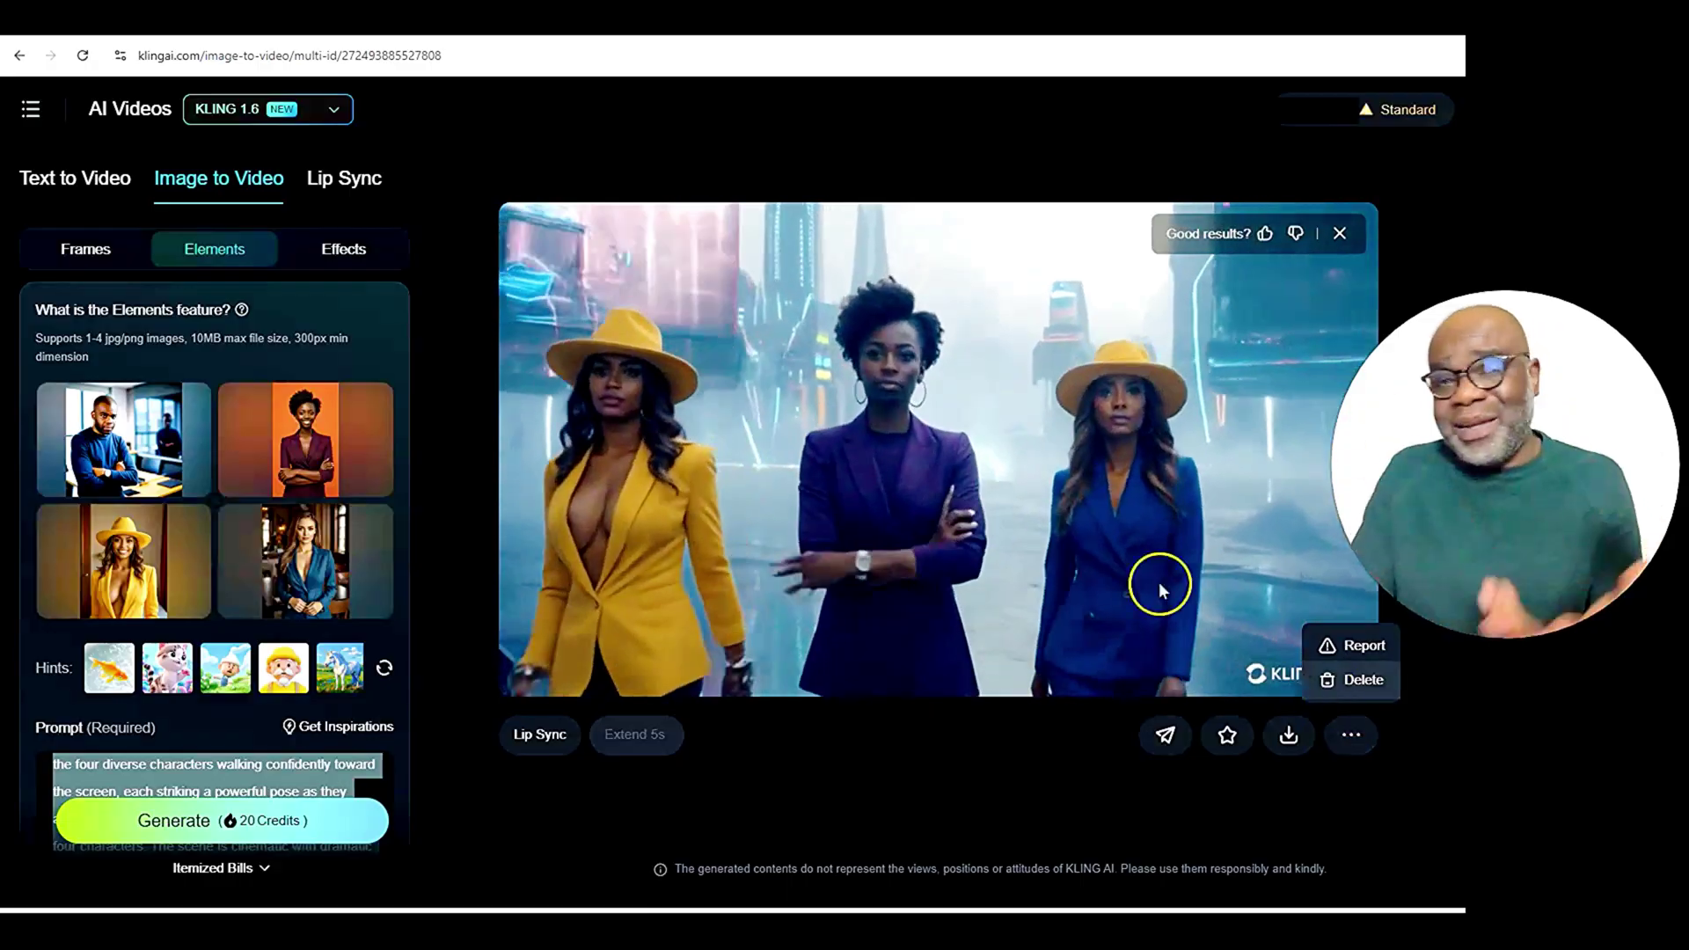
{"action": "left_click", "coordinate": [1067, 503]}
{"action": "mouse_move", "coordinate": [981, 928]}
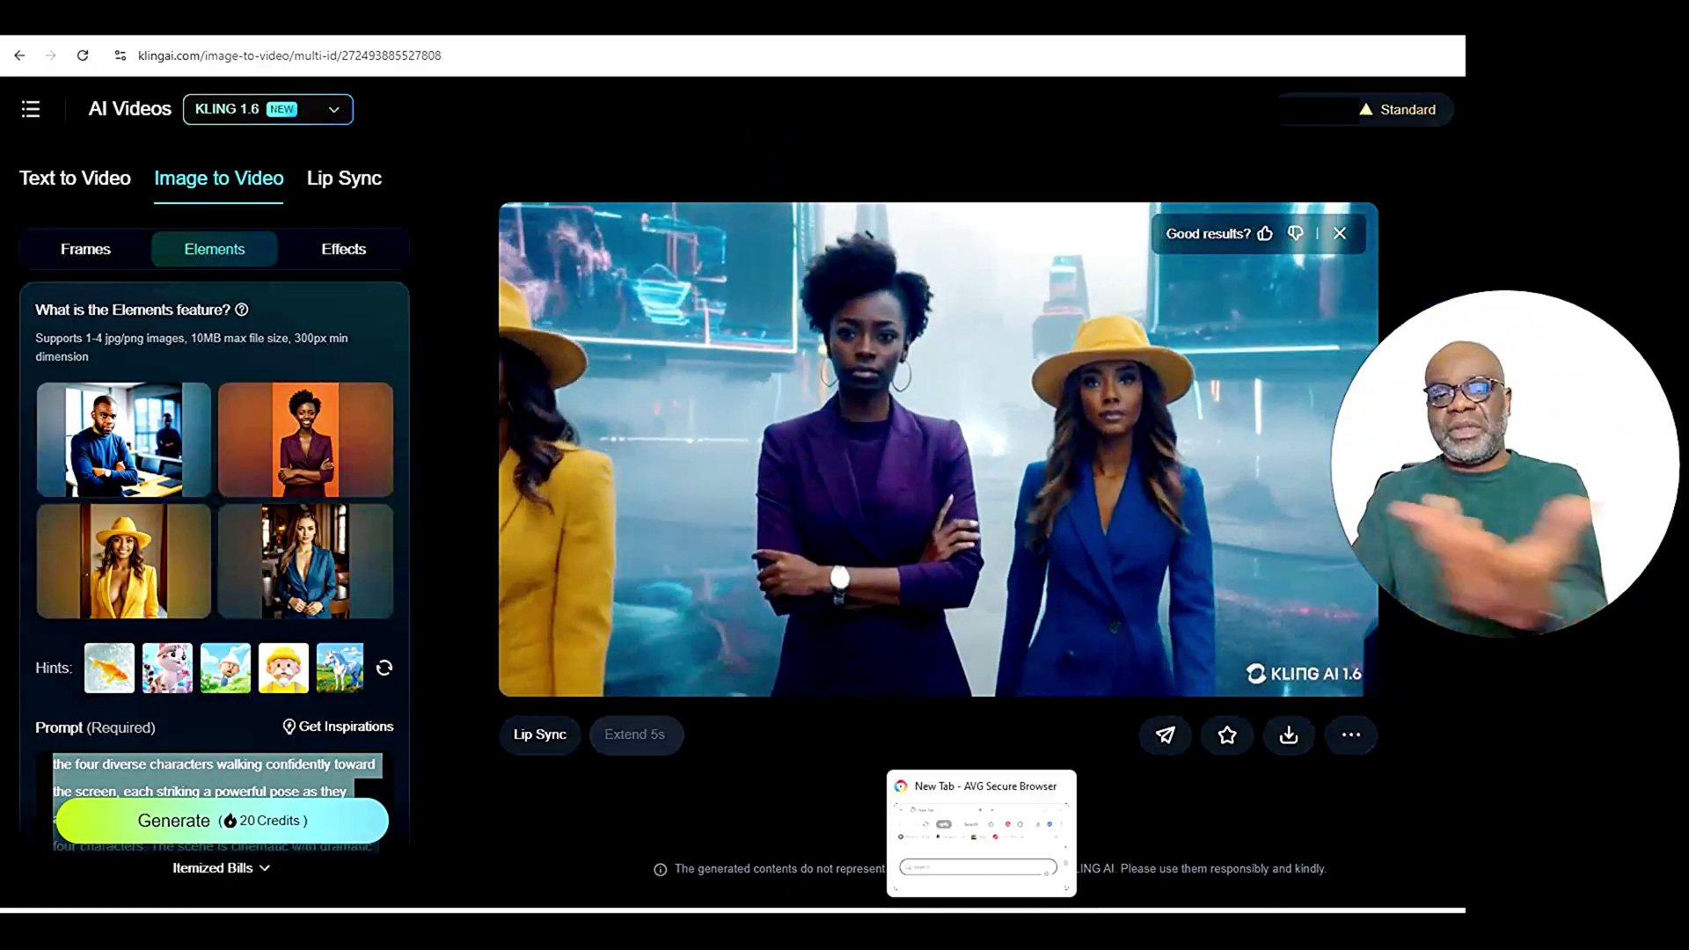